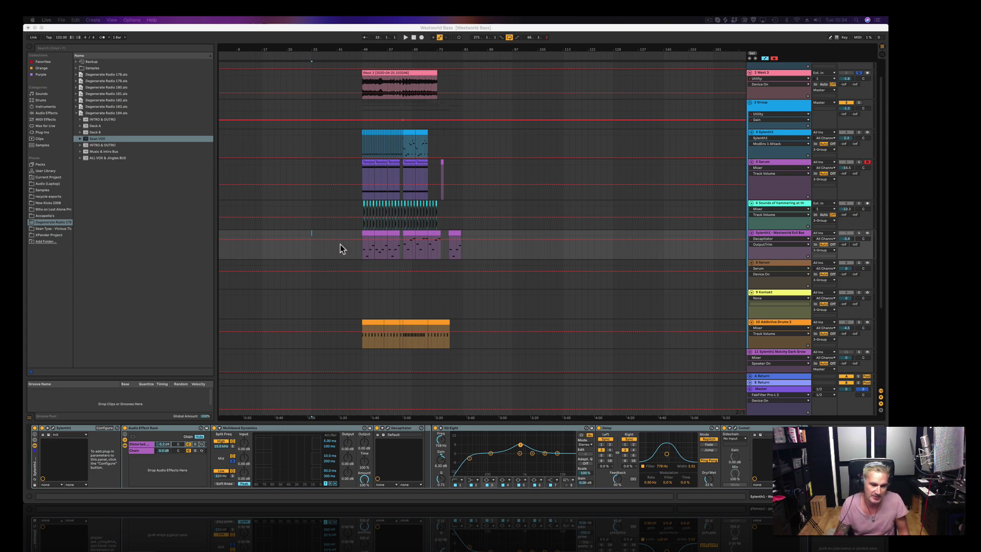
Copy the opening Addictive Drums clip and the first four bars of hammering samples to bar 17 on their own tracks
{"action": "left_click", "coordinate": [357, 236]}
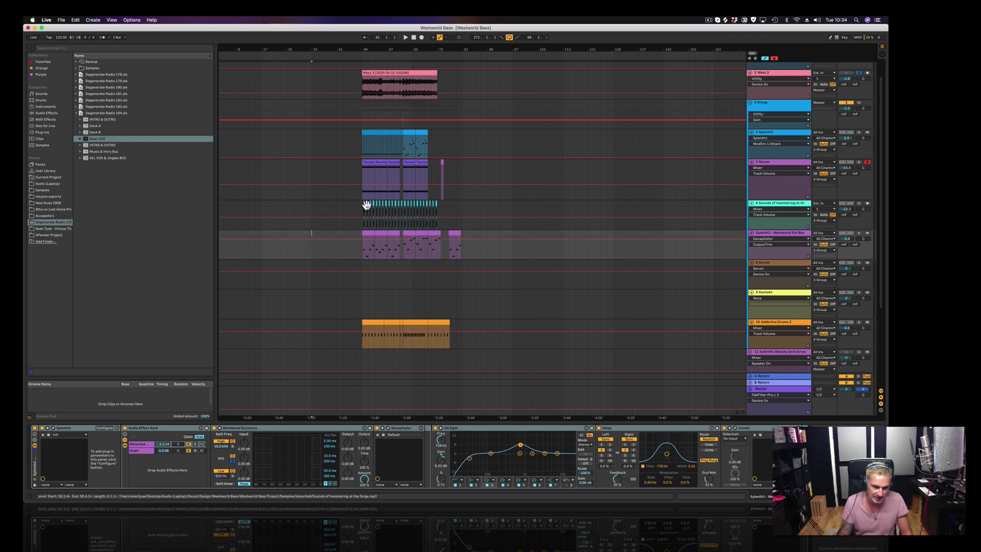
{"action": "left_click_drag", "start_coordinate": [375, 322], "coordinate": [275, 327]}
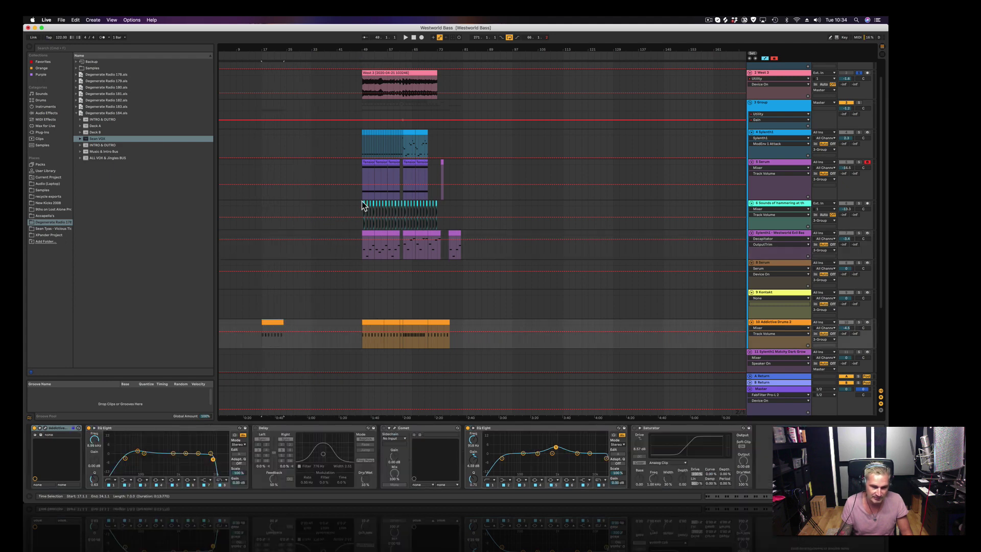
{"action": "left_click_drag", "start_coordinate": [362, 203], "coordinate": [374, 208]}
{"action": "left_click", "coordinate": [261, 205]}
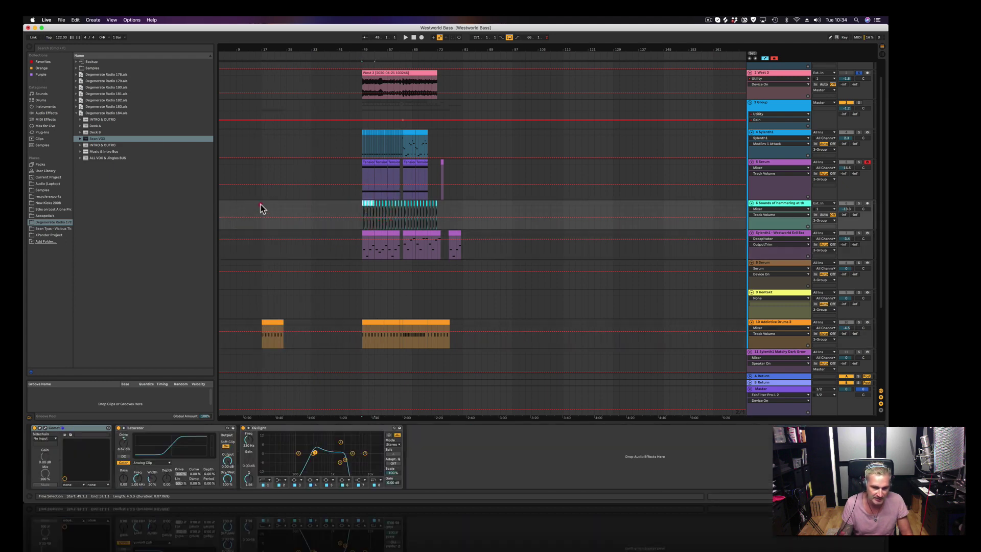
{"action": "key", "text": "super+v"}
Open the Addictive Drums 2 instrument, view its Metal kit with the Metal Mayhem preset, and close the plugin window
{"action": "left_click", "coordinate": [273, 329]}
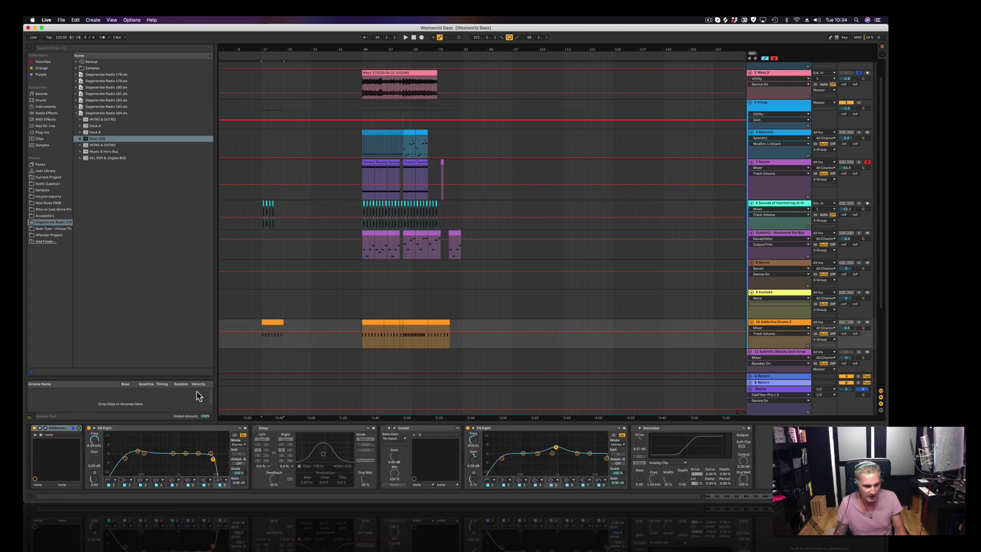
{"action": "left_click", "coordinate": [45, 429]}
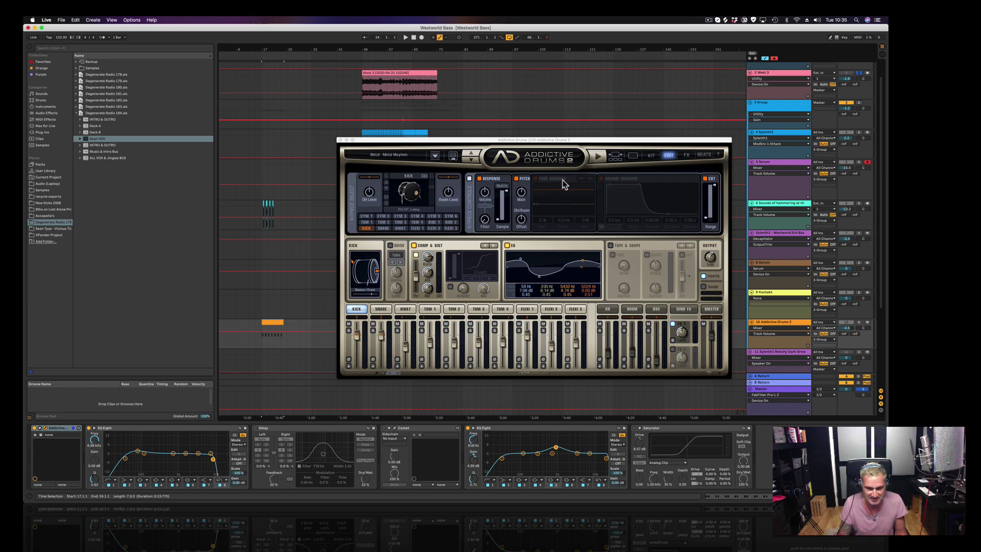
{"action": "left_click", "coordinate": [651, 155]}
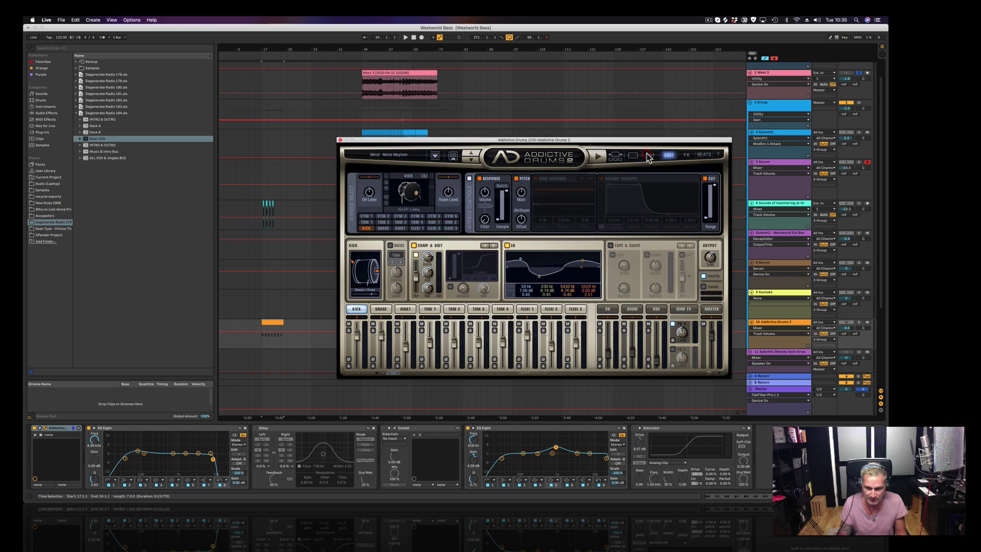
{"action": "left_click", "coordinate": [631, 156]}
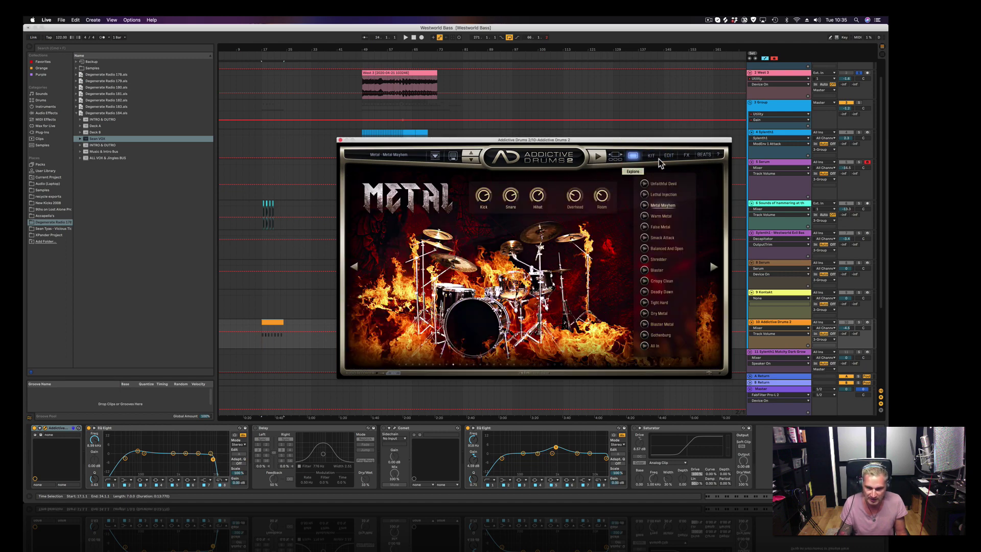
{"action": "left_click", "coordinate": [632, 156]}
{"action": "left_click", "coordinate": [340, 140]}
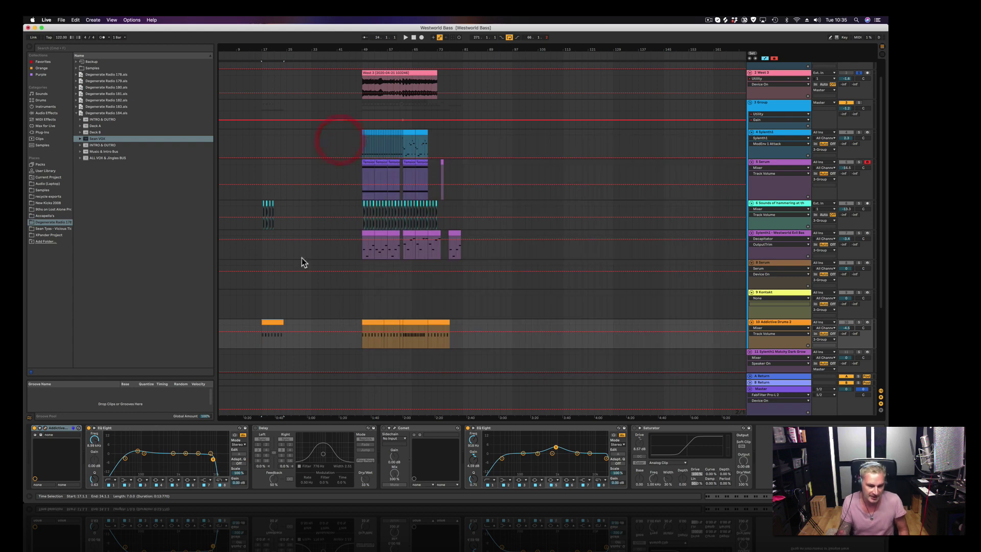
Solo the Addictive Drums track, extend its copied clip to end at bar 25, and play it from bar 17
{"action": "left_click", "coordinate": [266, 319]}
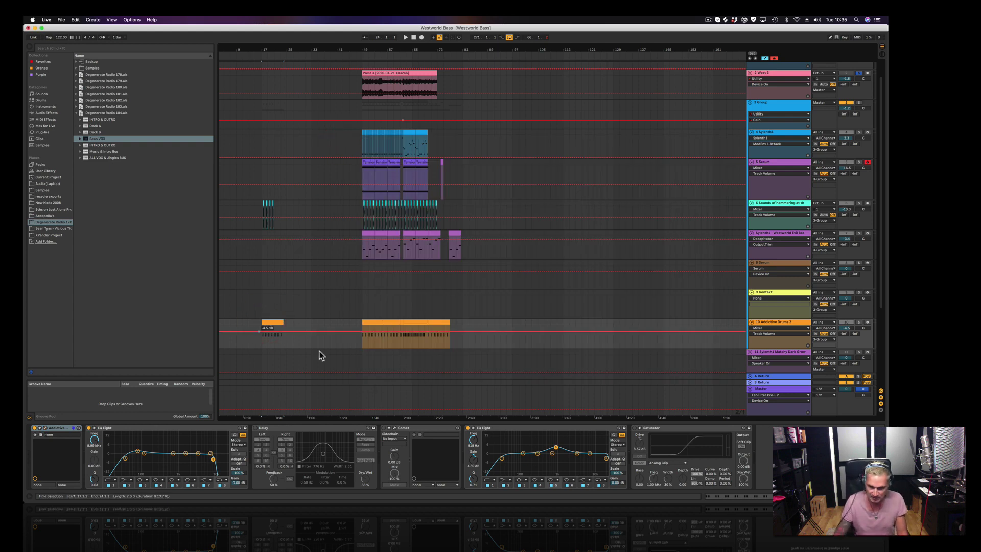
{"action": "left_click", "coordinate": [858, 322]}
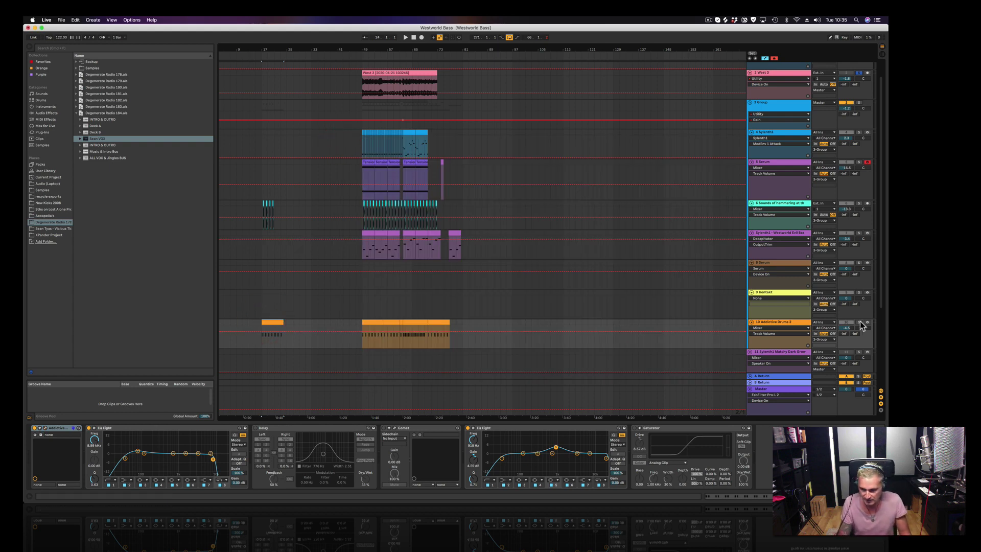
{"action": "left_click", "coordinate": [274, 322]}
{"action": "left_click_drag", "start_coordinate": [284, 322], "coordinate": [286, 323]}
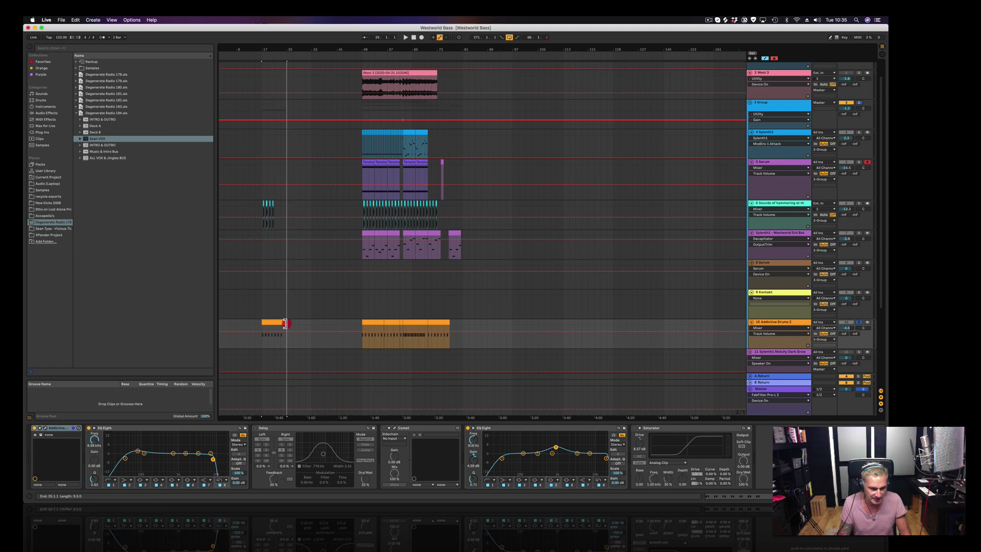
{"action": "left_click", "coordinate": [268, 323]}
{"action": "key", "text": "space"}
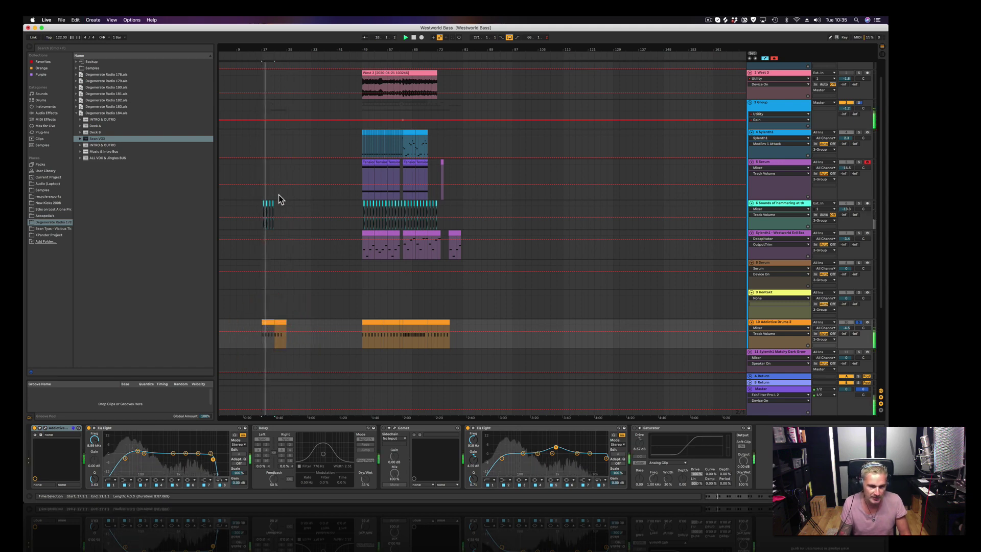
Loop bars 17 to 21 around the copied hammering samples and solo their track
{"action": "left_click", "coordinate": [263, 202]}
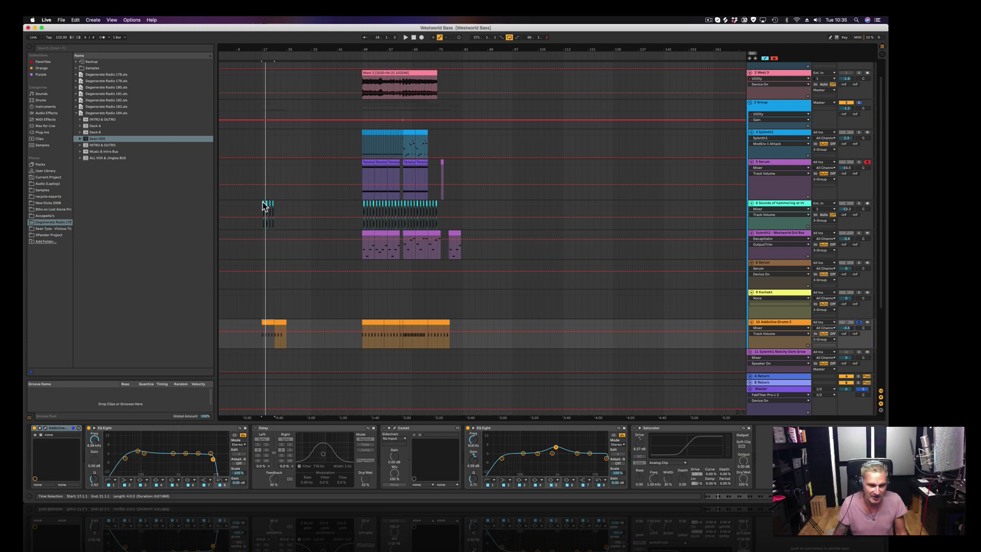
{"action": "left_click_drag", "start_coordinate": [258, 57], "coordinate": [280, 217]}
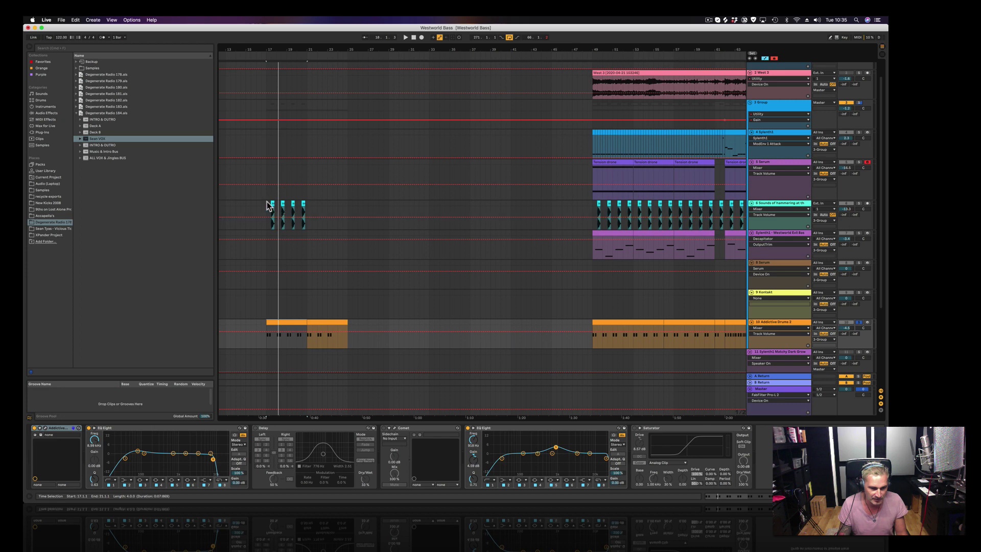
{"action": "left_click", "coordinate": [308, 210]}
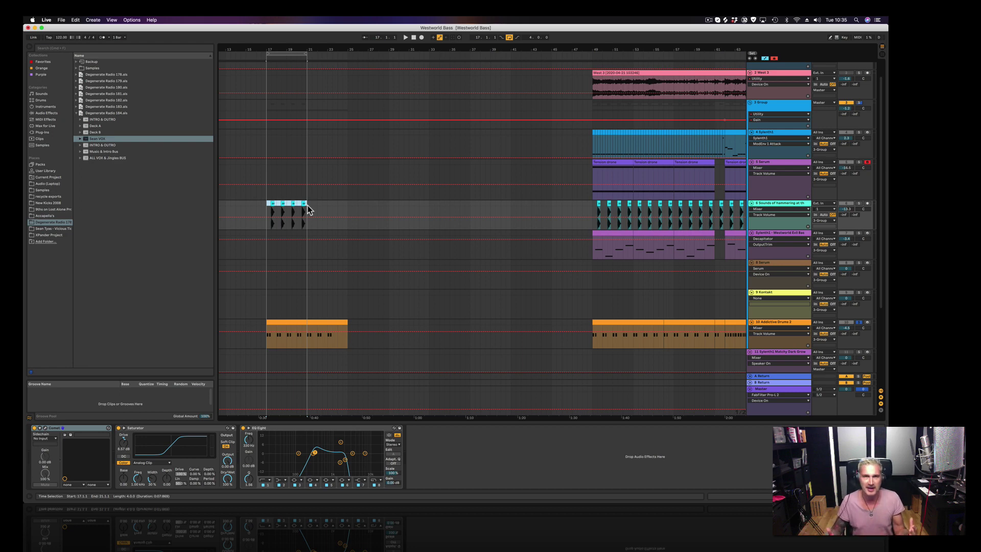
{"action": "left_click", "coordinate": [859, 204]}
{"action": "left_click", "coordinate": [270, 203]}
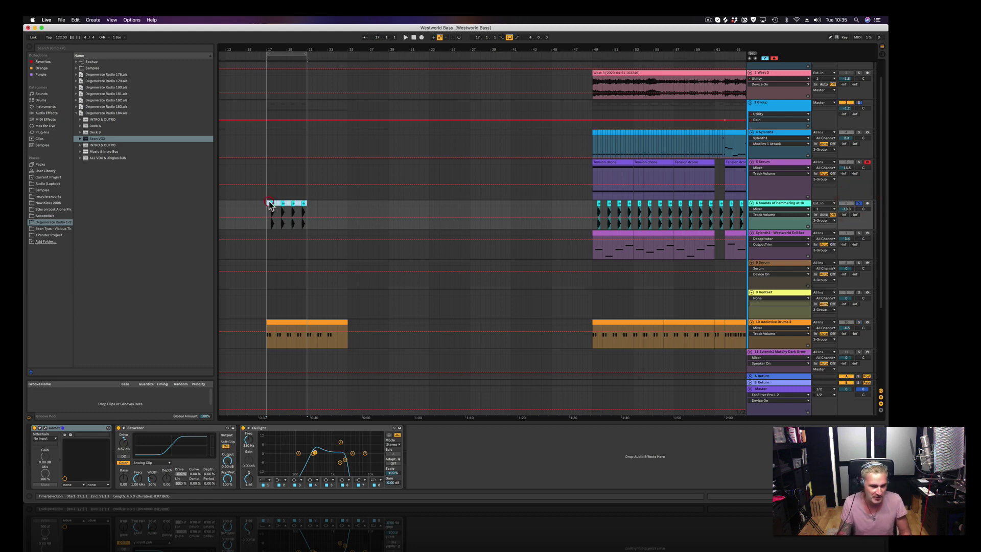
{"action": "left_click", "coordinate": [270, 205]}
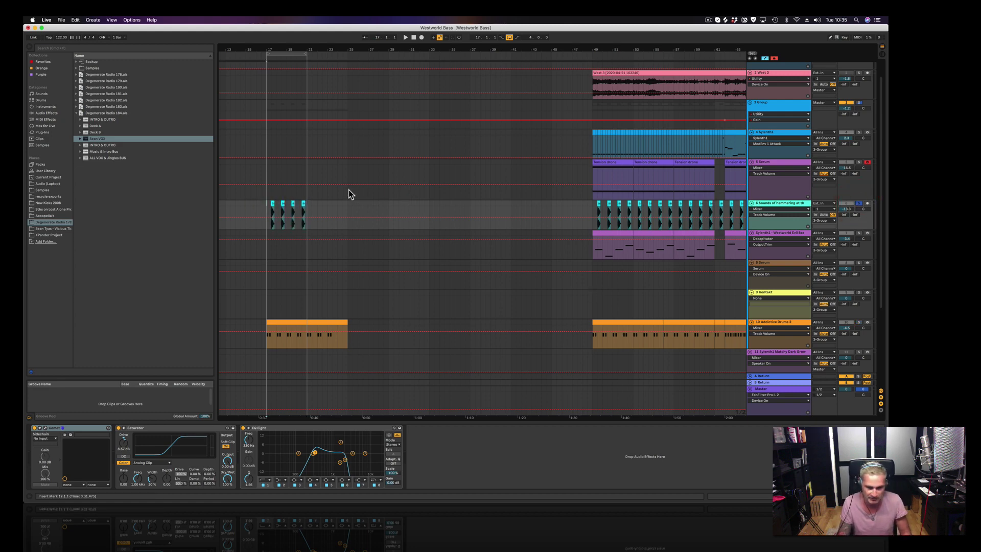
Play the looped hammering samples and add the Addictive Drums track to the solo to hear both layers
{"action": "key", "text": "space"}
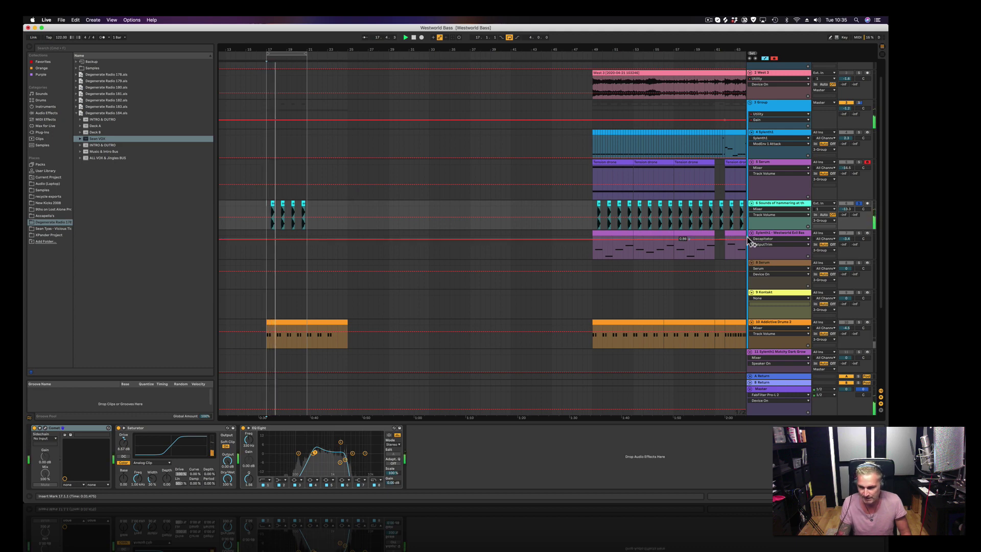
{"action": "left_click", "coordinate": [859, 323]}
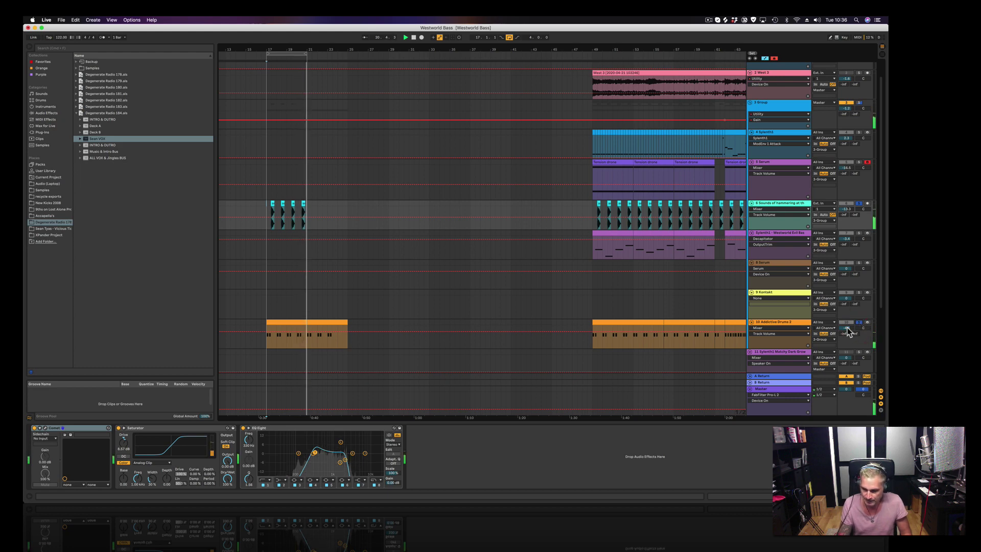
{"action": "key", "text": "space"}
{"action": "key", "text": "space"}
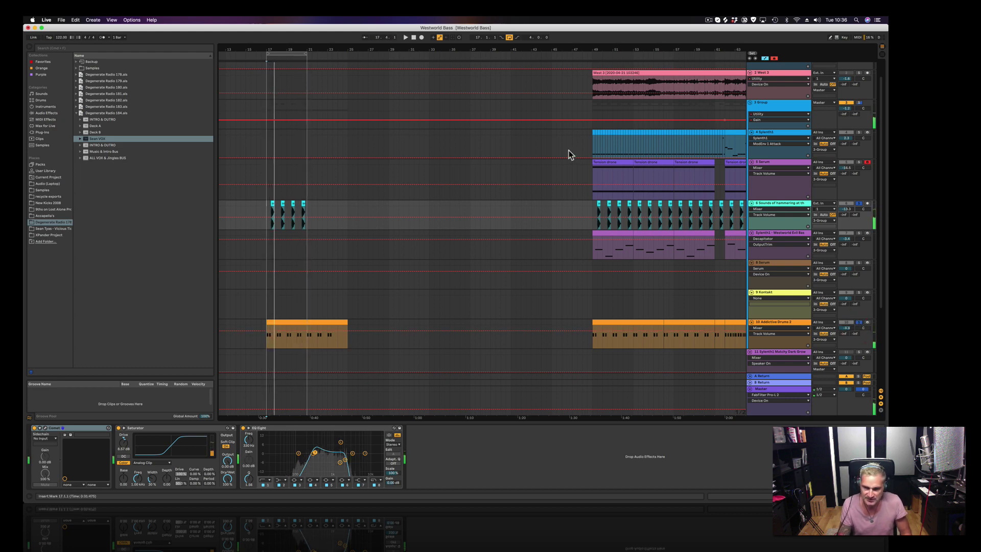
Copy the first four bars of Sylenth1 clips on track 4 to bar 17 of the same track
{"action": "left_click", "coordinate": [594, 134]}
{"action": "left_click", "coordinate": [632, 133], "text": "shift"}
{"action": "key", "text": "super+c"}
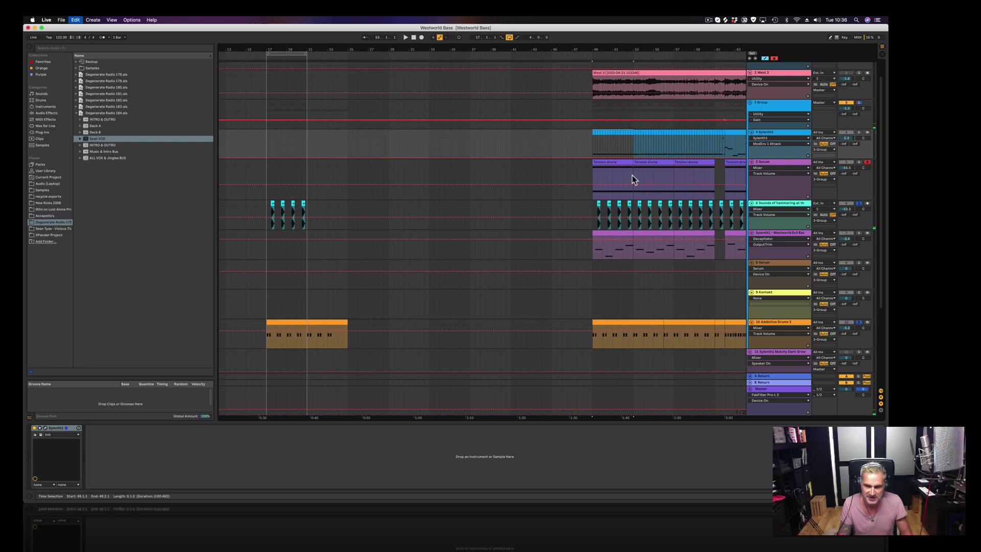
{"action": "left_click", "coordinate": [266, 133]}
{"action": "key", "text": "super+v"}
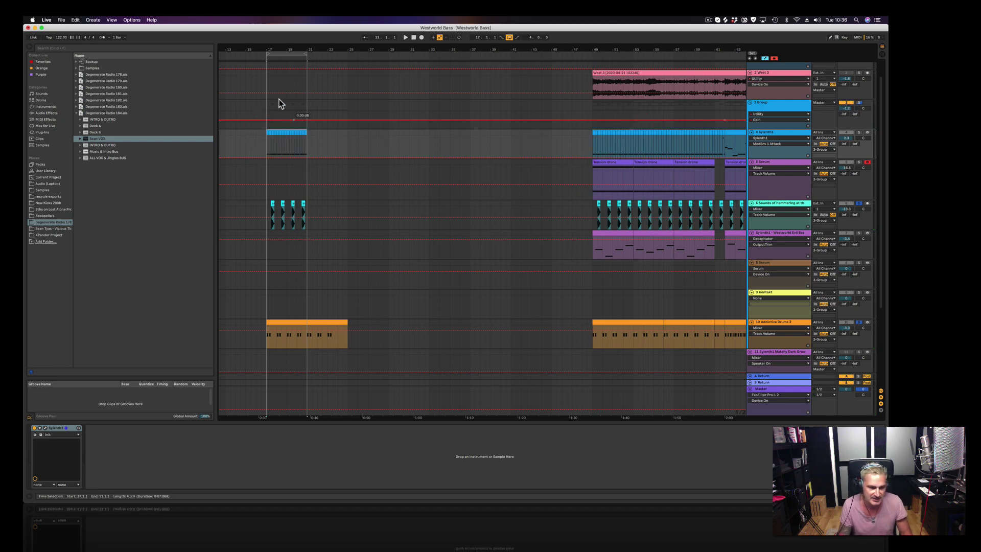
Open the first copied Sylenth1 clip in the note editor and examine the MIDI notes of its riff
{"action": "left_click_drag", "start_coordinate": [267, 50], "coordinate": [273, 83]}
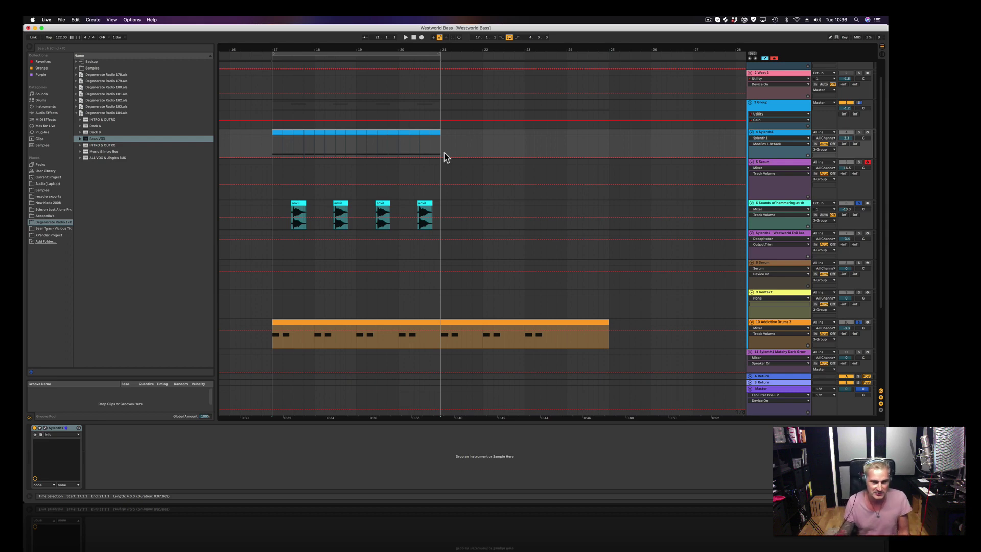
{"action": "left_click", "coordinate": [266, 137]}
{"action": "left_click", "coordinate": [279, 132]}
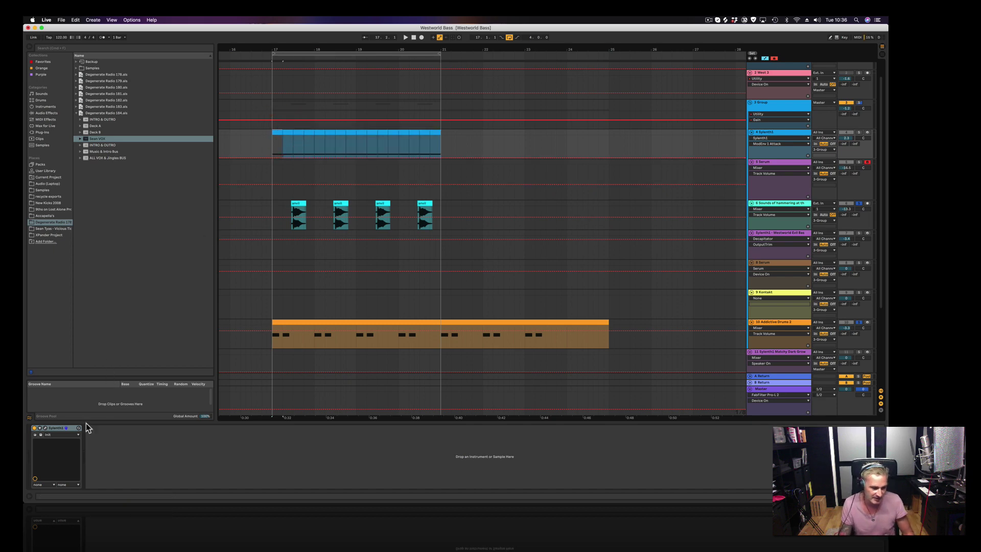
{"action": "double_click", "coordinate": [277, 132]}
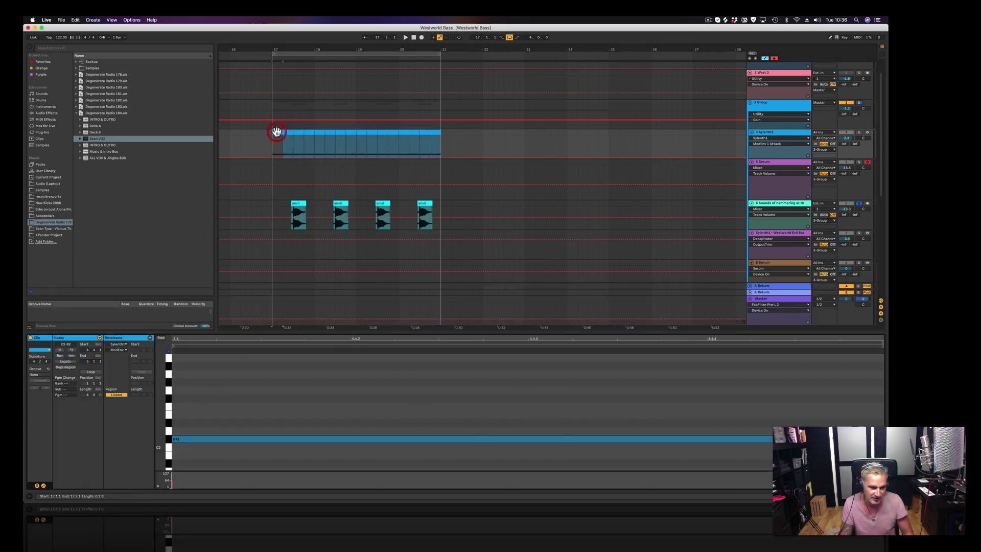
{"action": "left_click_drag", "start_coordinate": [530, 341], "coordinate": [853, 342]}
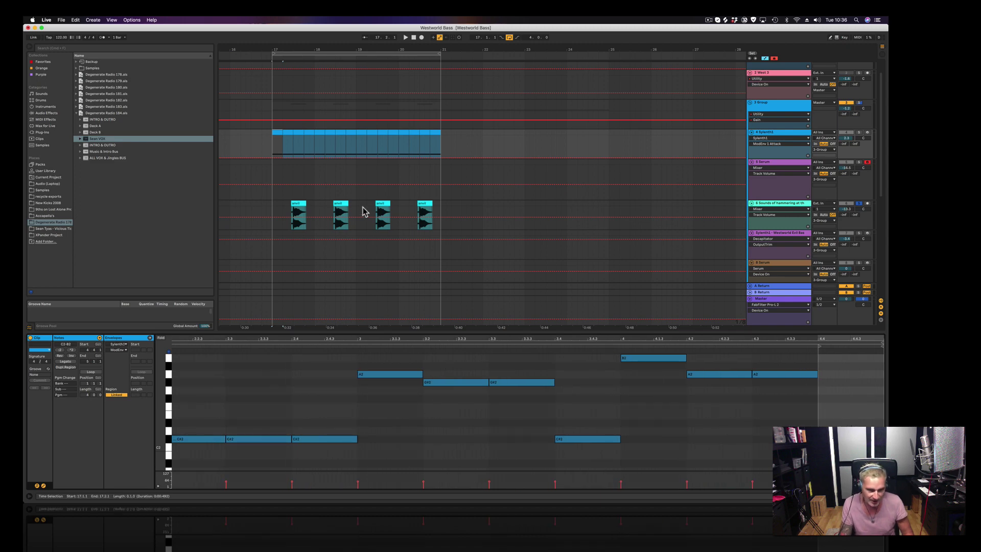
Play the loop and clear the track solos so that Sylenth1, the hammering samples and the drums sound together
{"action": "key", "text": "space"}
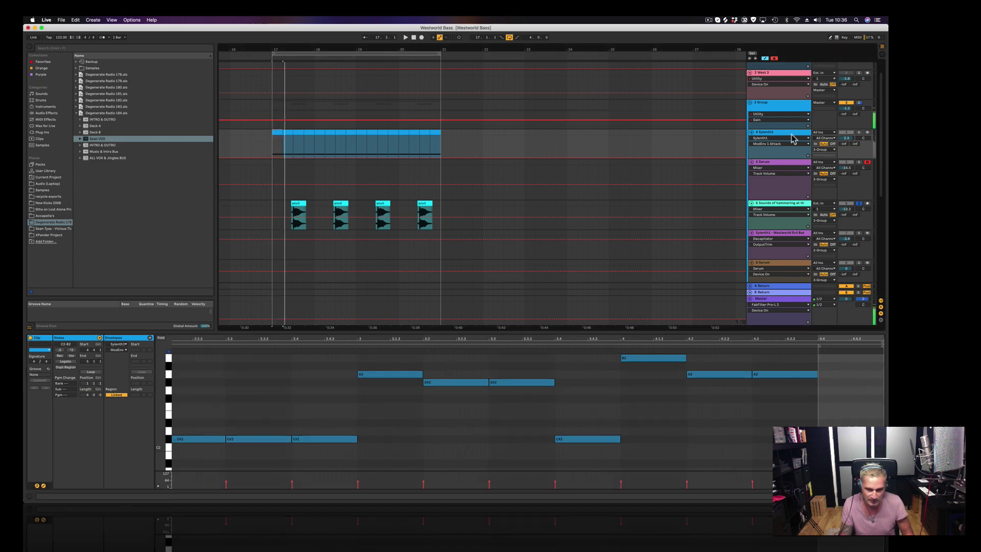
{"action": "left_click", "coordinate": [861, 134]}
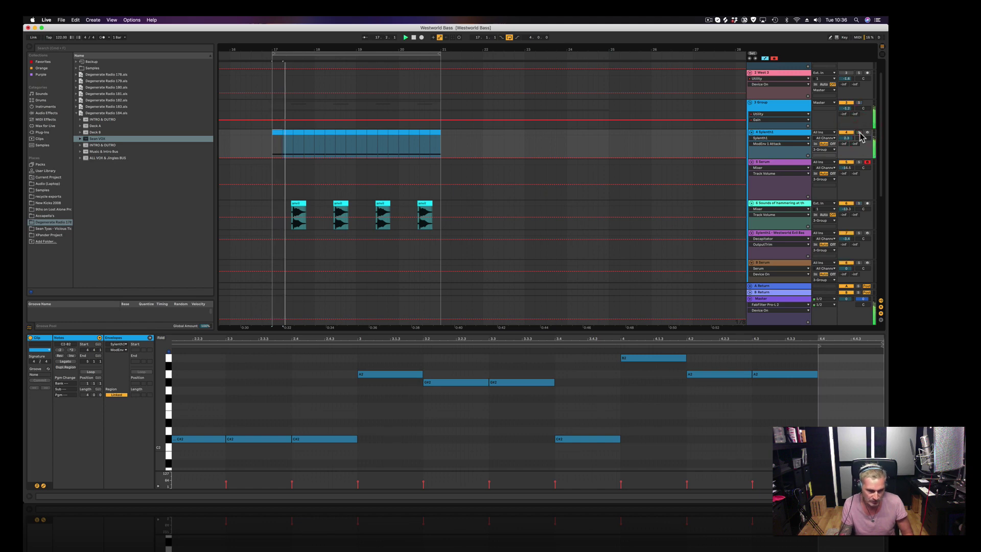
{"action": "left_click_drag", "start_coordinate": [345, 50], "coordinate": [346, 37]}
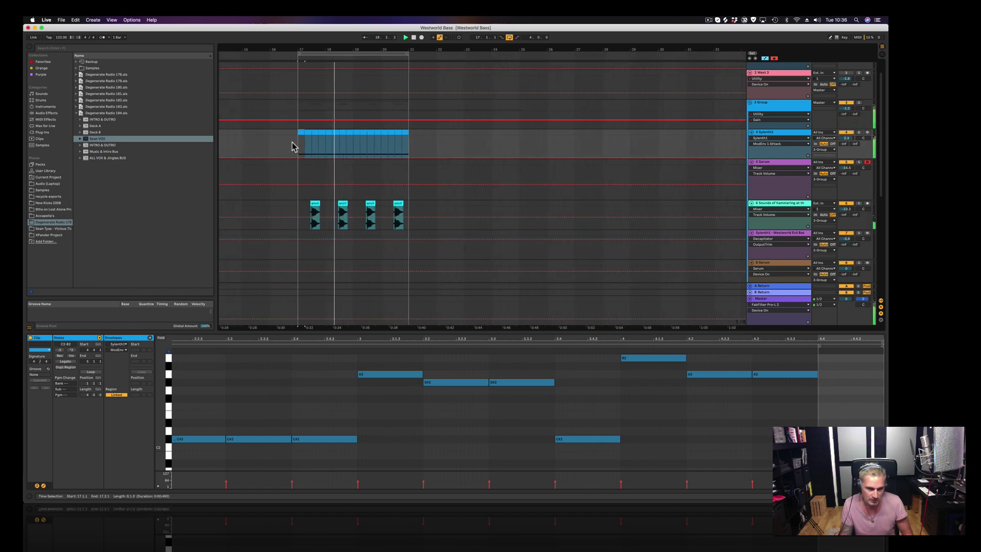
Open the Sylenth1 instrument on track 4 and adjust the stereo amount of oscillator A1 during playback
{"action": "key", "text": "shift+Tab"}
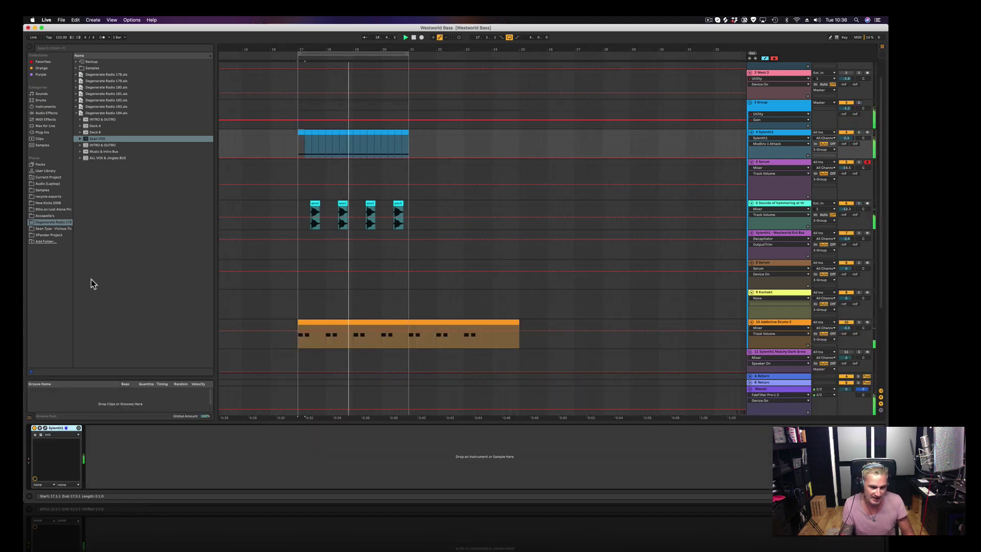
{"action": "left_click", "coordinate": [45, 428]}
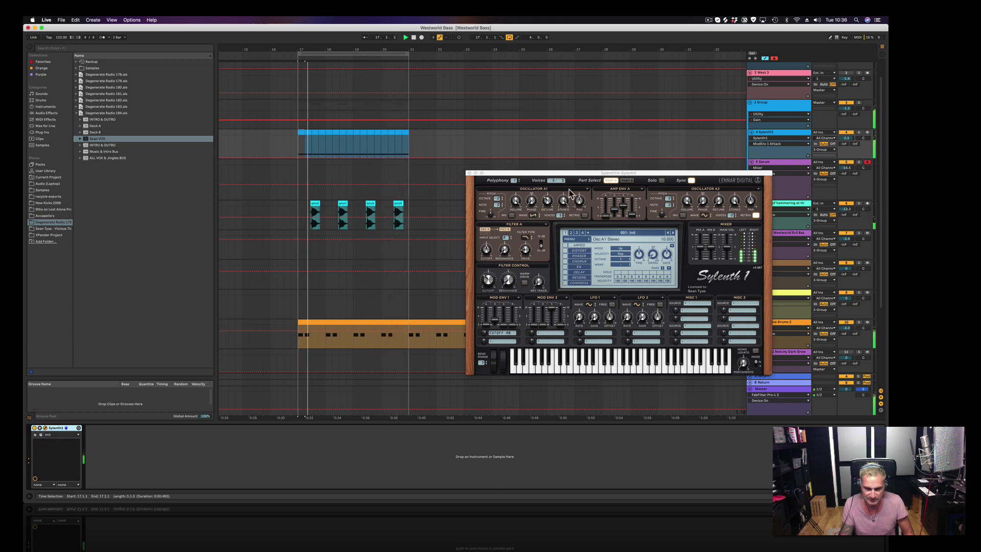
{"action": "left_click_drag", "start_coordinate": [563, 201], "coordinate": [555, 256]}
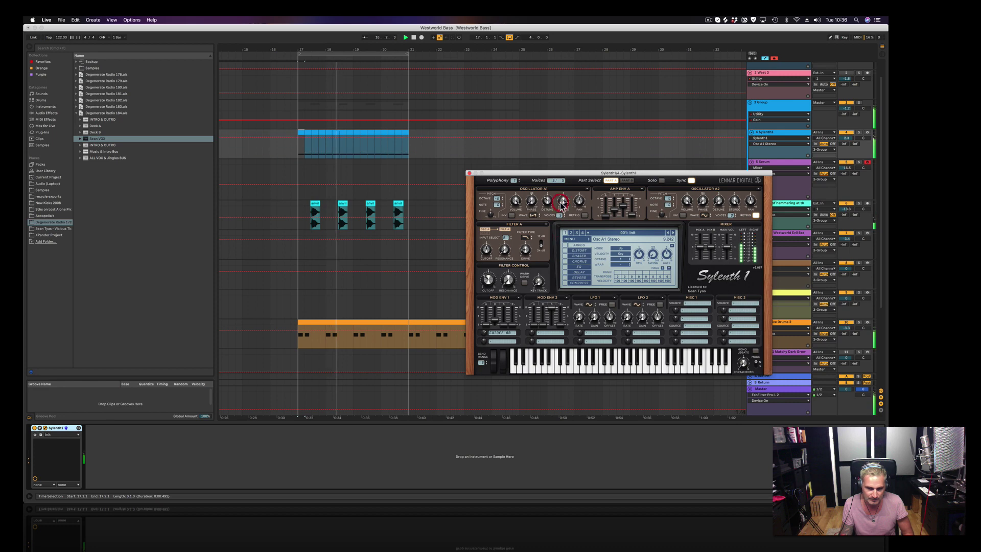
{"action": "left_click", "coordinate": [298, 151]}
Add the FabFilter Pro-Q 3 plug-in after Sylenth1 on the Sylenth1 track
{"action": "left_click", "coordinate": [43, 132]}
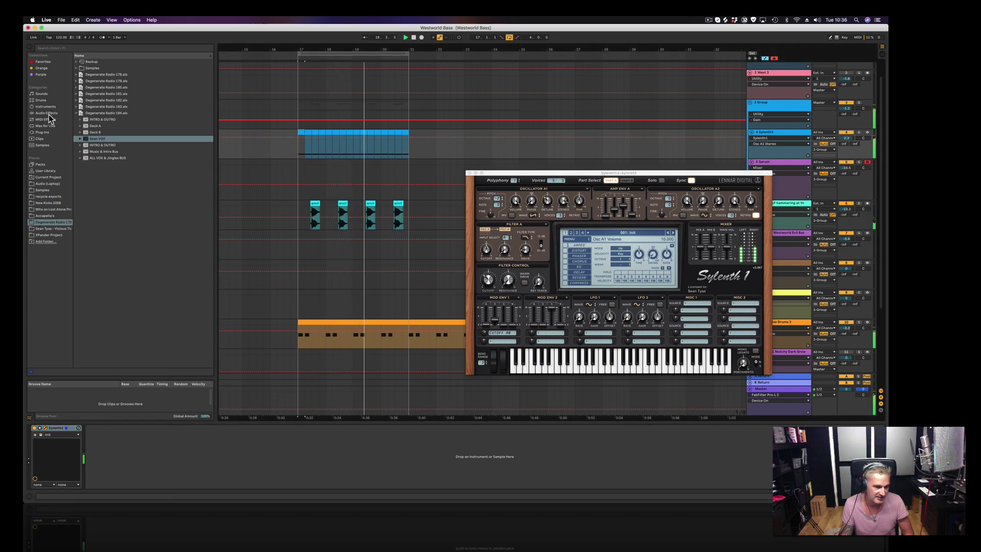
{"action": "scroll", "coordinate": [135, 149], "scroll_direction": "up", "scroll_amount": 15}
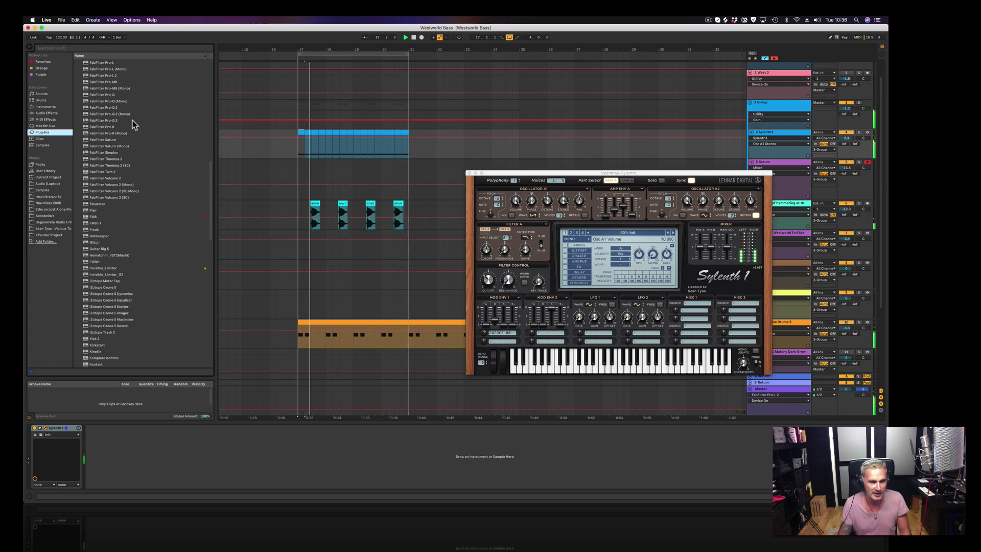
{"action": "left_click", "coordinate": [112, 120]}
{"action": "double_click", "coordinate": [108, 120]}
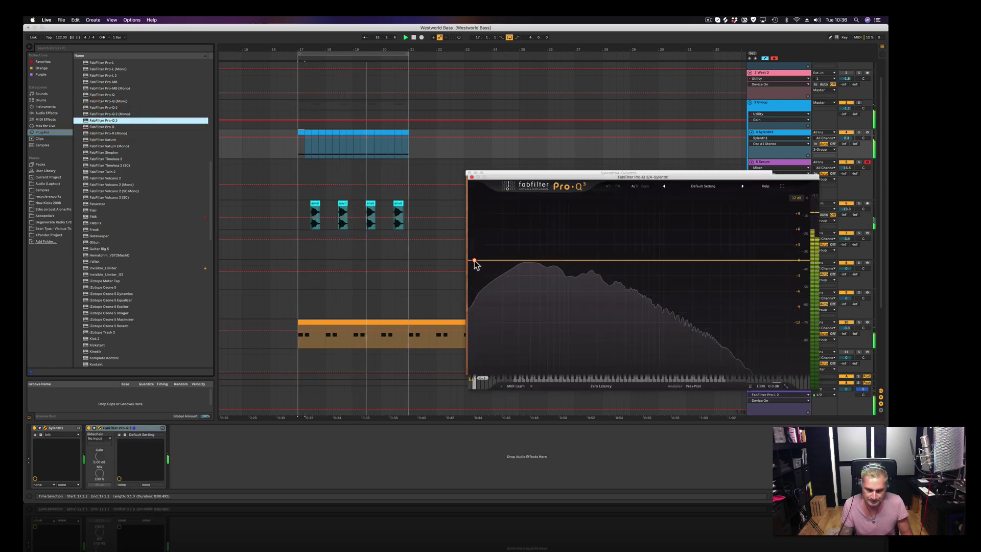
Try a low cut in Pro-Q 3, look through the band's options, and close the equalizer
{"action": "left_click_drag", "start_coordinate": [473, 262], "coordinate": [586, 263]}
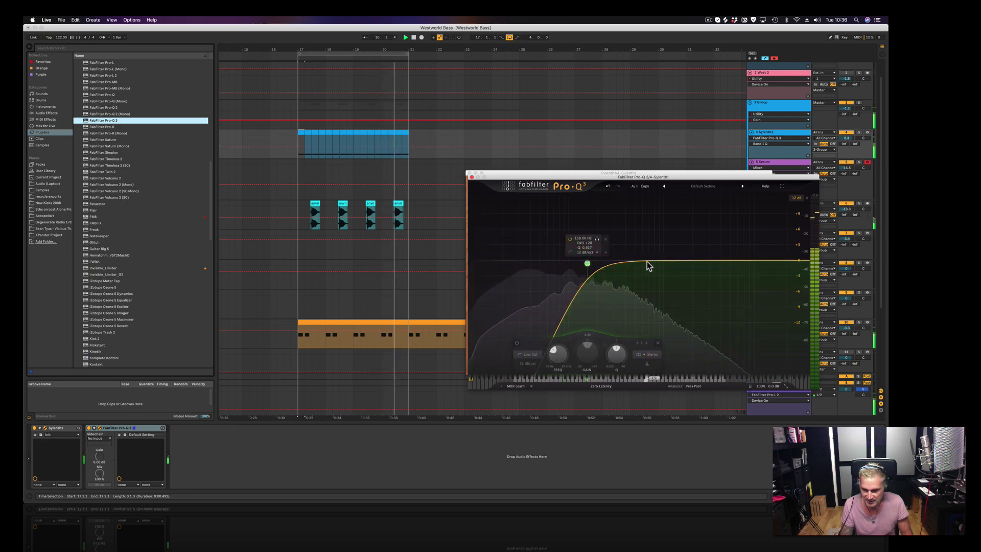
{"action": "left_click", "coordinate": [648, 262]}
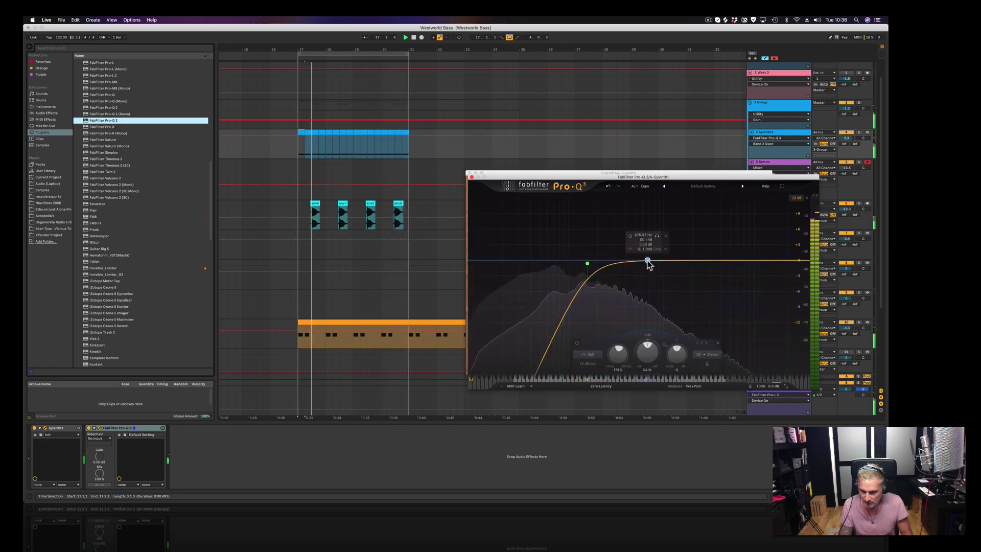
{"action": "double_click", "coordinate": [648, 261]}
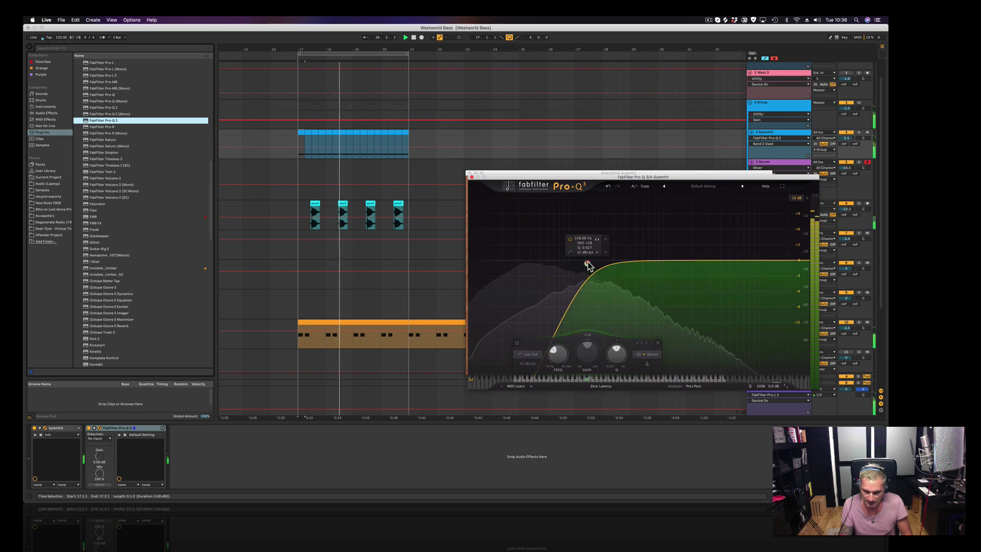
{"action": "right_click", "coordinate": [587, 264]}
{"action": "mouse_move", "coordinate": [631, 277]}
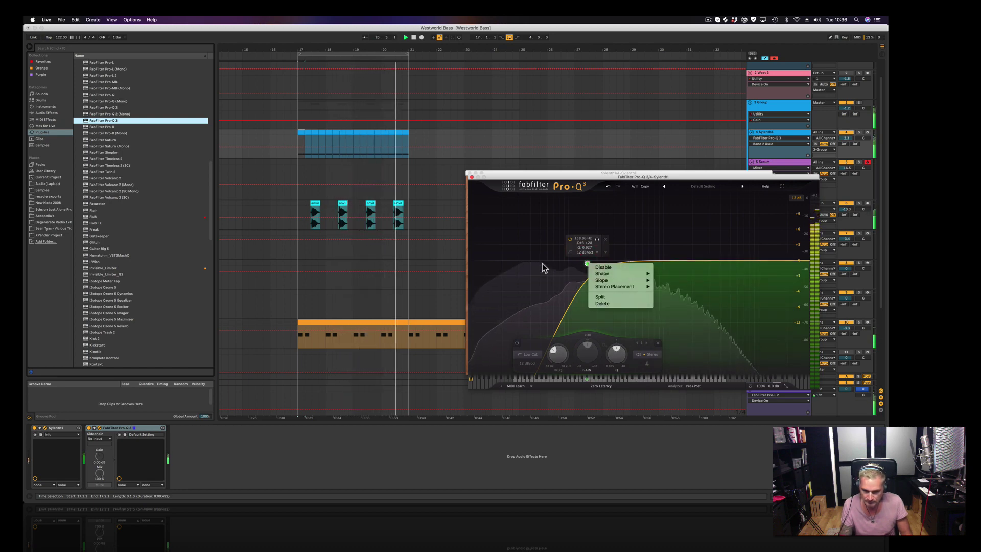
{"action": "left_click", "coordinate": [473, 179]}
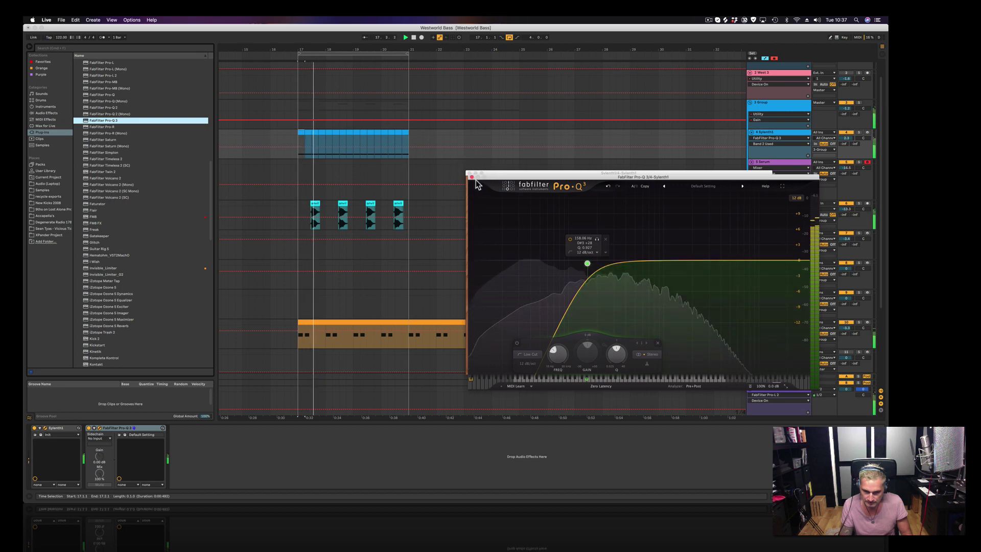
{"action": "left_click", "coordinate": [471, 178]}
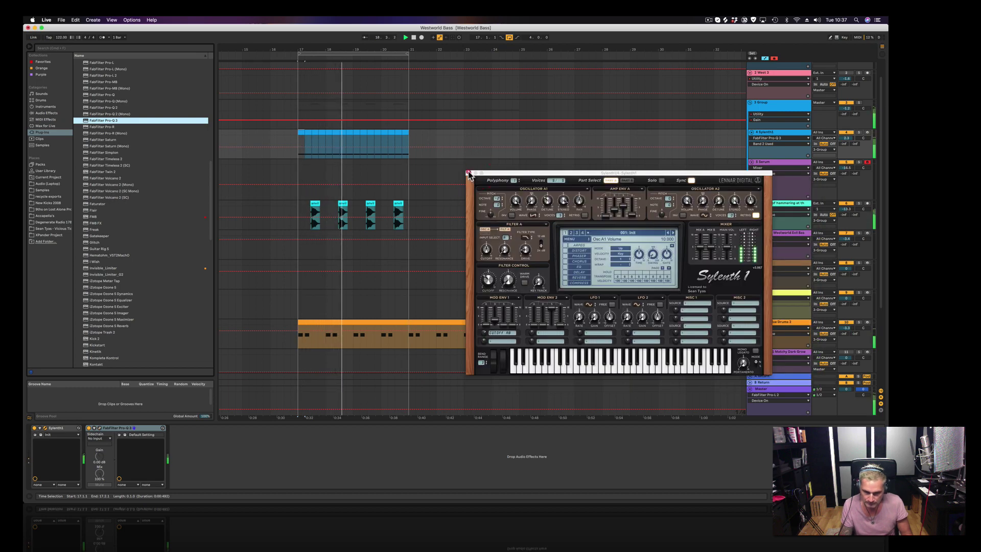
Close the Sylenth1 window, stop playback at bar 17, and remove FabFilter Pro-Q 3 from the Sylenth1 track
{"action": "left_click", "coordinate": [468, 170]}
{"action": "left_click", "coordinate": [311, 139]}
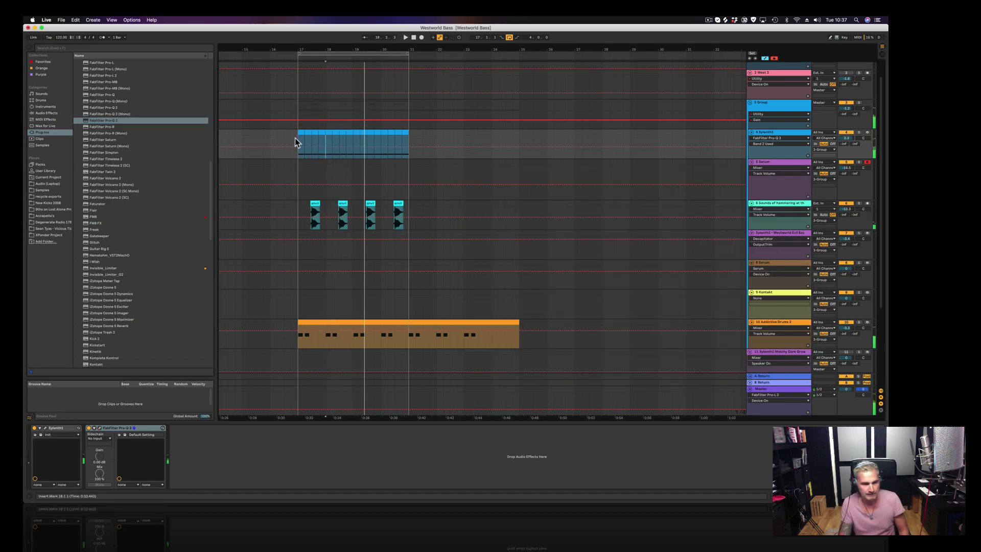
{"action": "left_click", "coordinate": [295, 138]}
{"action": "key", "text": "space"}
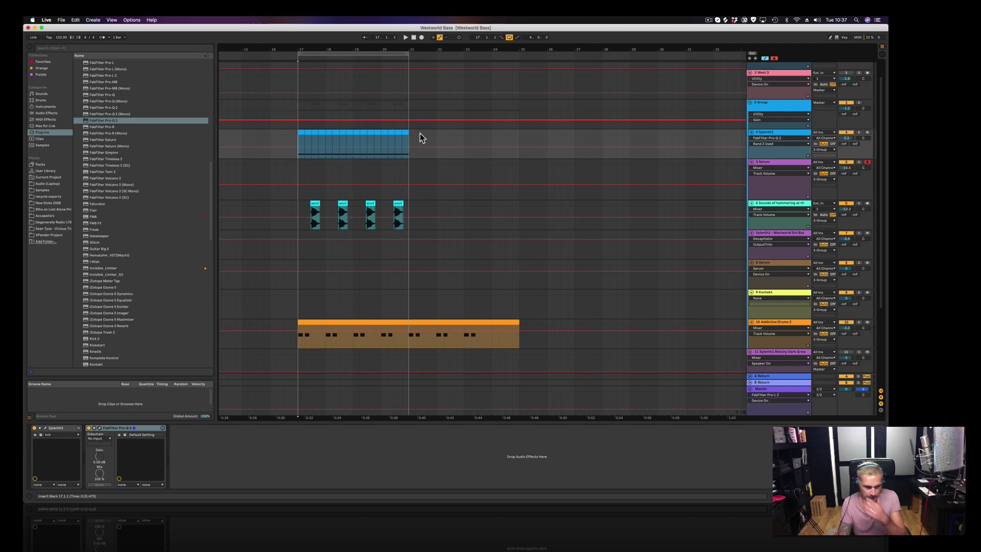
{"action": "left_click_drag", "start_coordinate": [420, 134], "coordinate": [271, 135]}
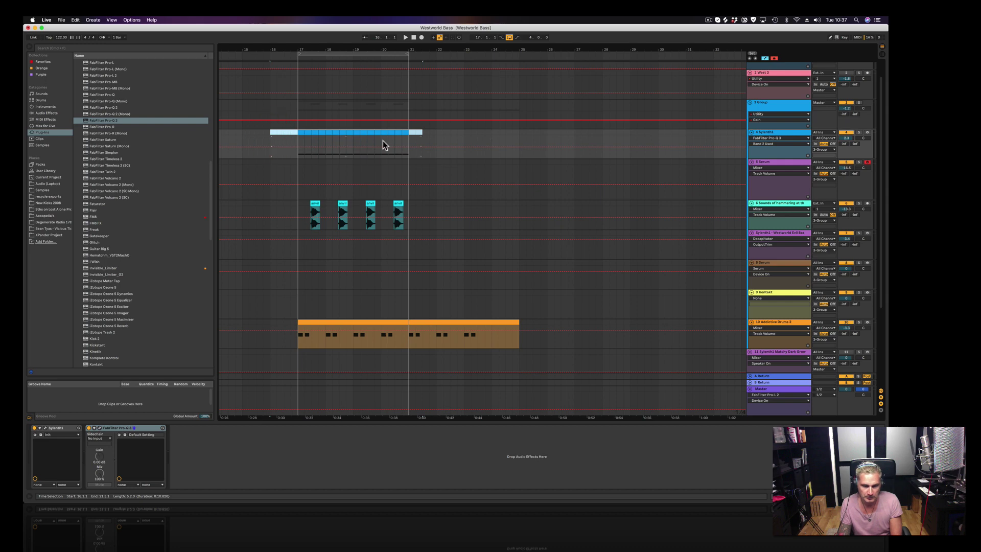
{"action": "left_click", "coordinate": [113, 428]}
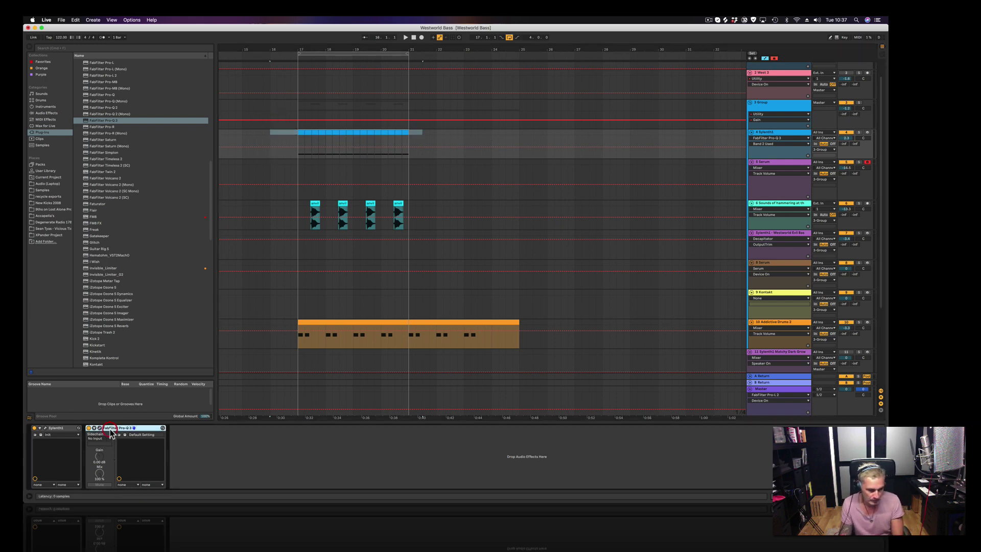
{"action": "key", "text": "Delete"}
Add the FabFilter Pro-Q 2 plug-in after Sylenth1 on track 4
{"action": "left_click", "coordinate": [106, 108]}
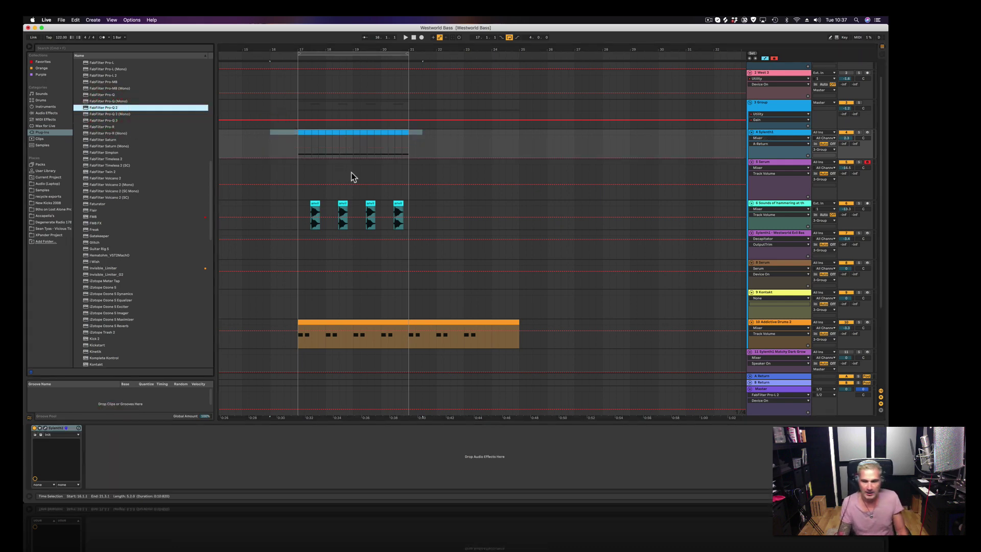
{"action": "left_click", "coordinate": [298, 151]}
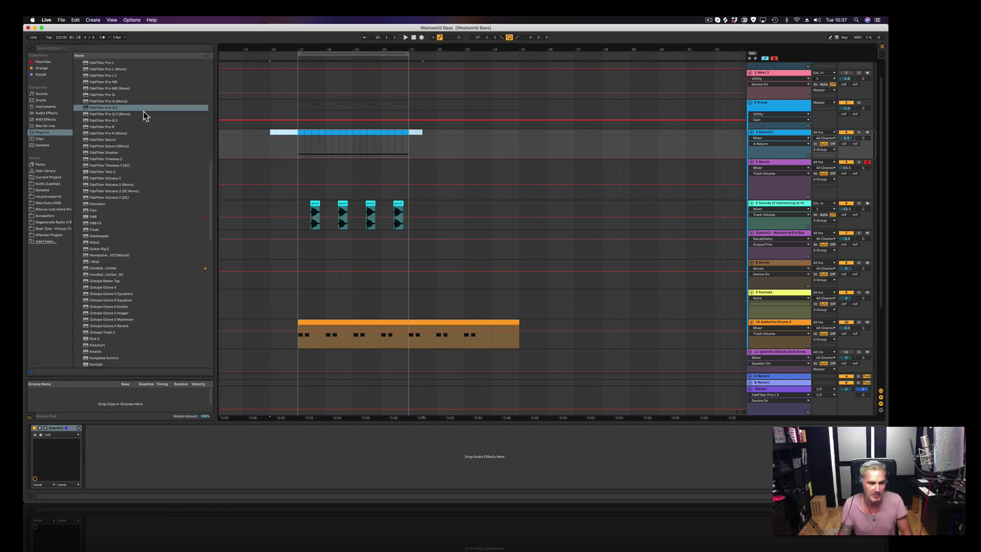
{"action": "double_click", "coordinate": [104, 108]}
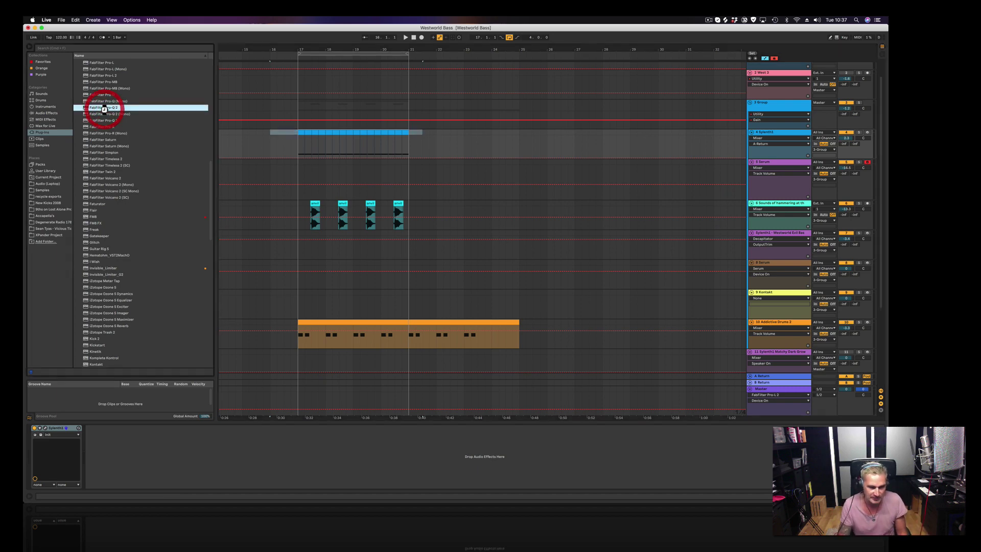
Reopen Sylenth1 on track 4 to review its settings, put the insert marker at bar 17, and close the instrument
{"action": "left_click", "coordinate": [305, 121]}
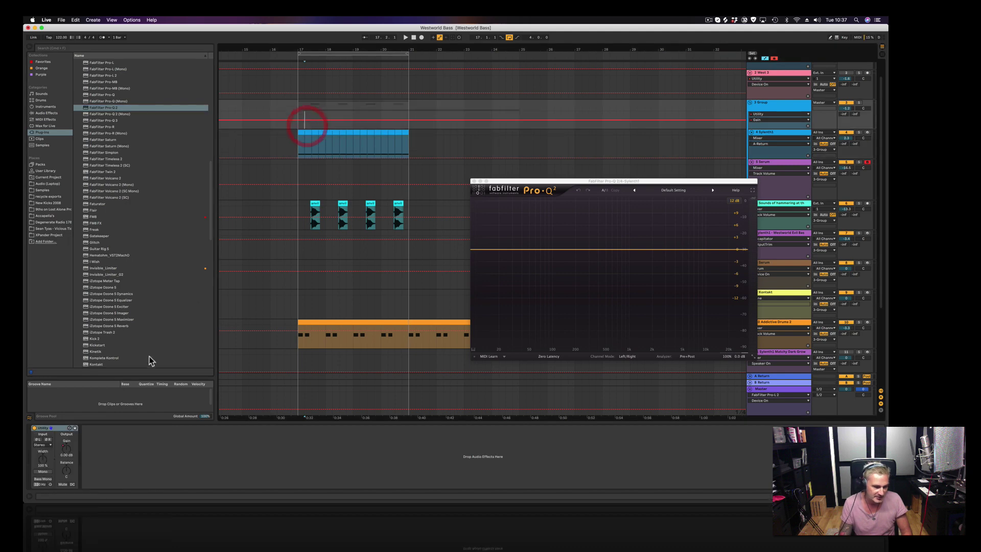
{"action": "left_click", "coordinate": [303, 136]}
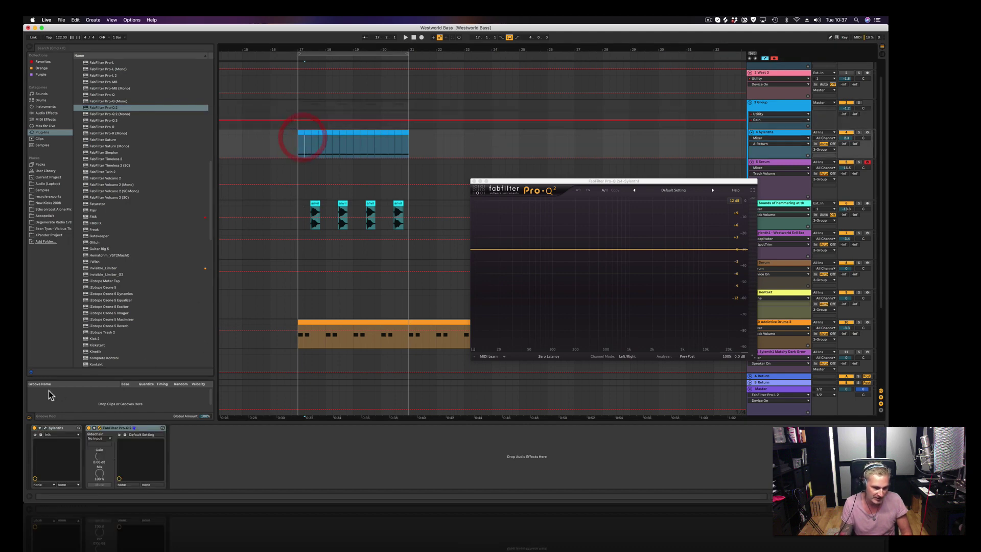
{"action": "left_click", "coordinate": [45, 427]}
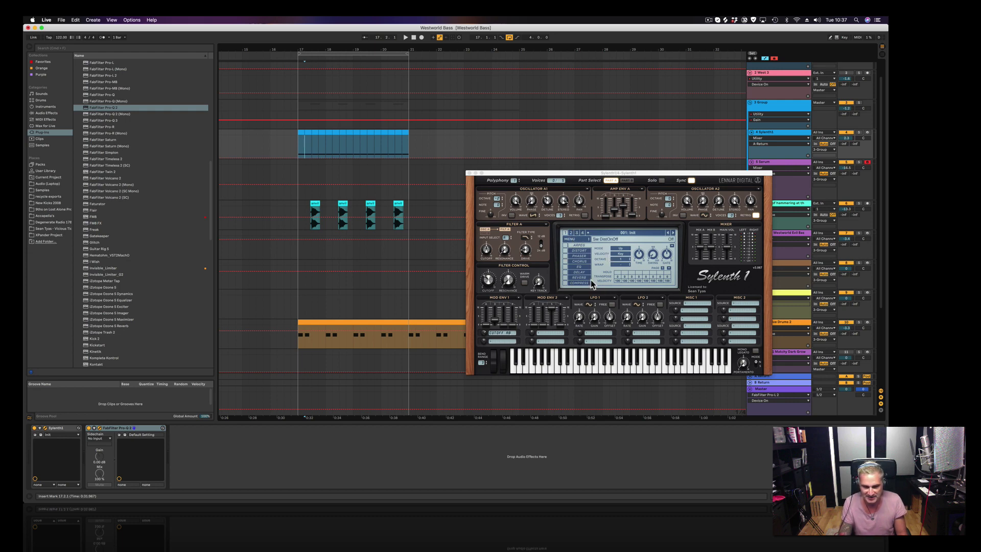
{"action": "left_click", "coordinate": [298, 149]}
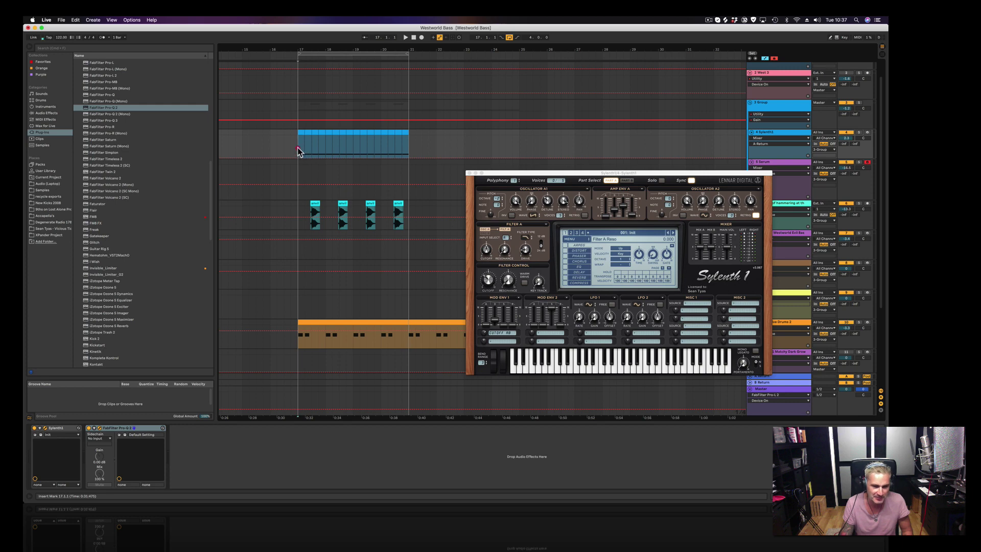
{"action": "left_click", "coordinate": [469, 174]}
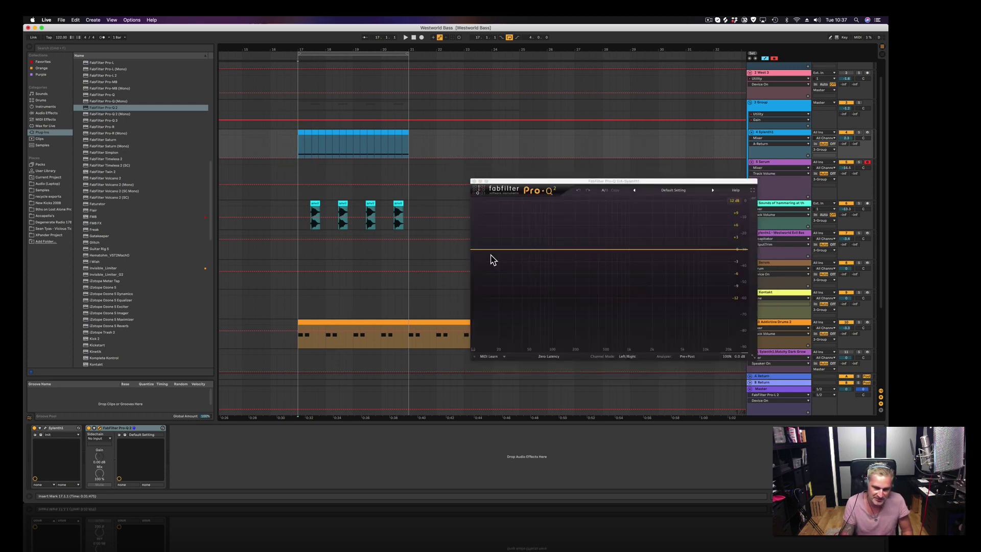
Add a side-only low cut in Pro-Q 2's Mid/Side mode and a mid bell boost of about 2 dB near 76 Hz
{"action": "left_click_drag", "start_coordinate": [489, 249], "coordinate": [600, 256]}
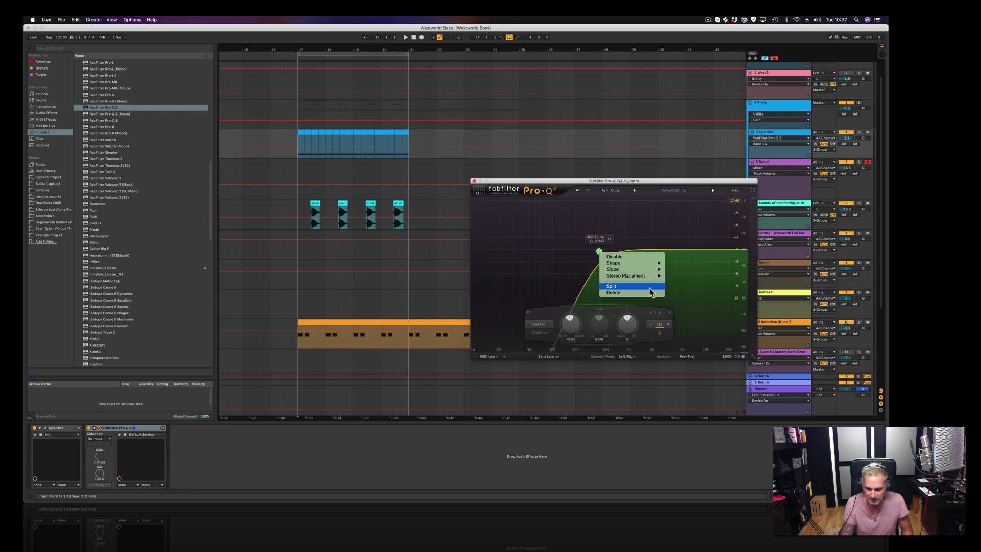
{"action": "left_click", "coordinate": [690, 286]}
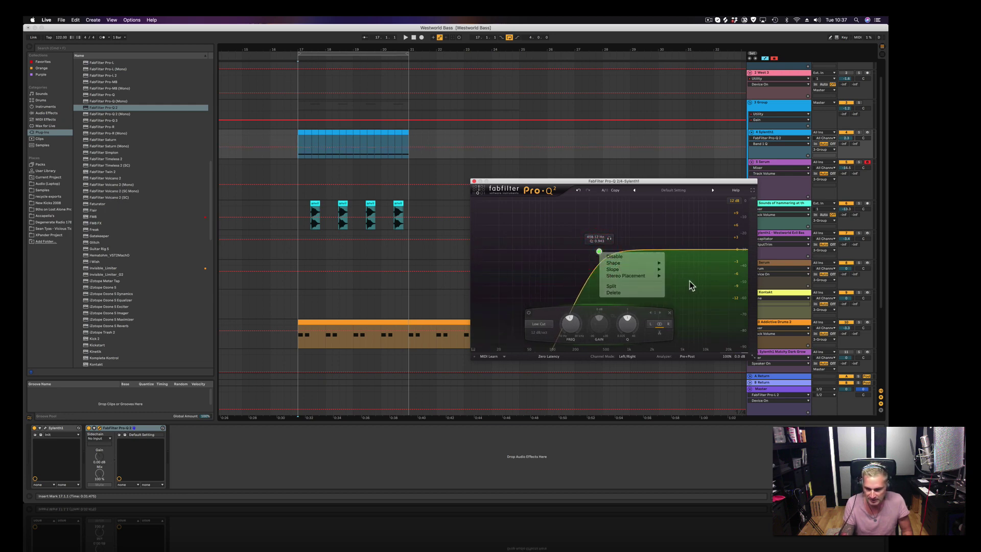
{"action": "left_click", "coordinate": [630, 357]}
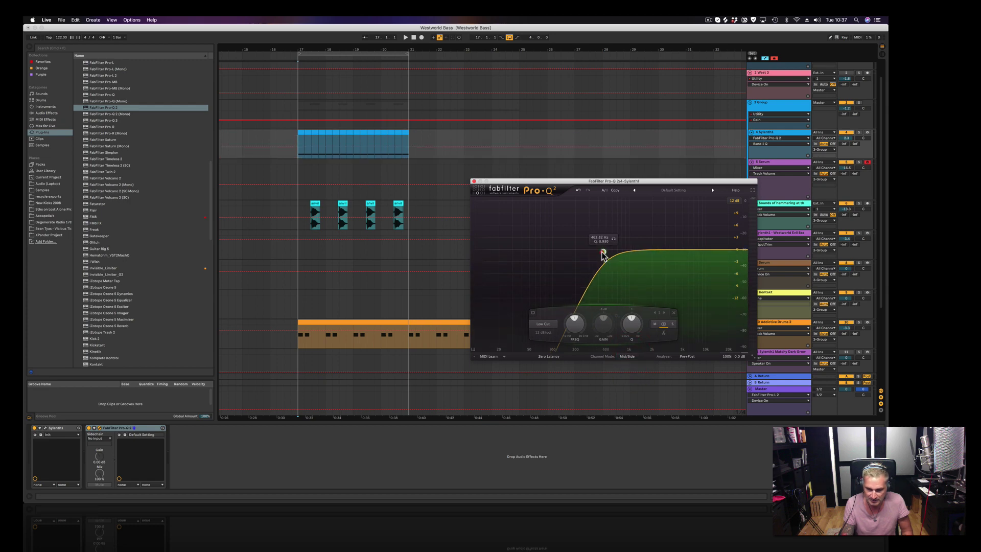
{"action": "left_click_drag", "start_coordinate": [603, 254], "coordinate": [604, 253]}
{"action": "left_click", "coordinate": [674, 325]}
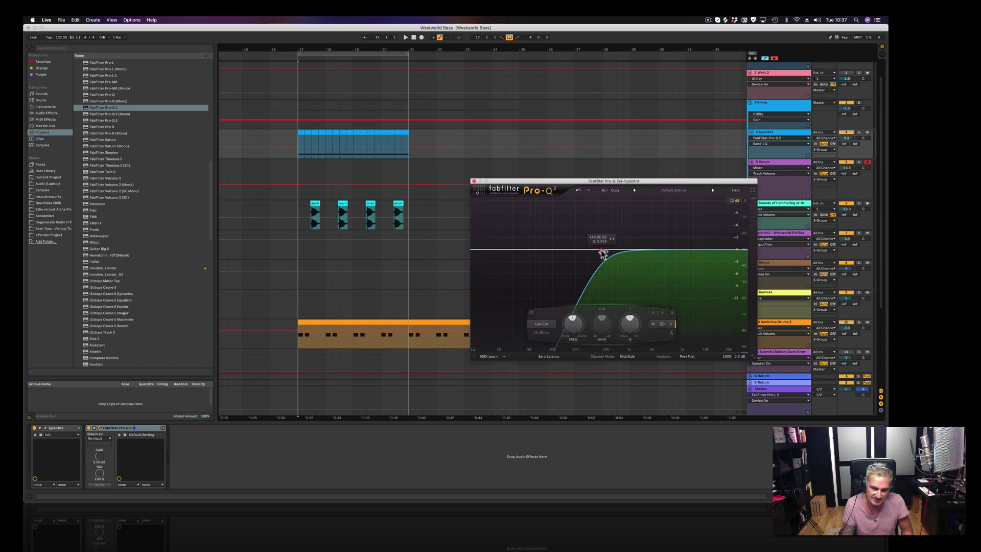
{"action": "left_click_drag", "start_coordinate": [535, 249], "coordinate": [533, 240]}
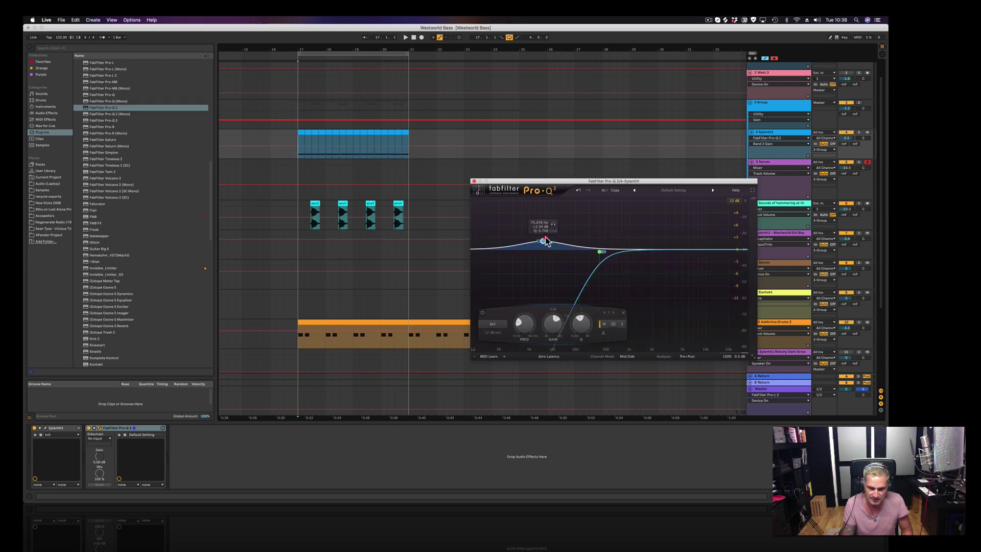
Lower the side low cut's frequency slightly and set its slope to 36 dB/oct
{"action": "left_click", "coordinate": [599, 252]}
{"action": "scroll", "coordinate": [597, 254], "scroll_direction": "up", "scroll_amount": 2}
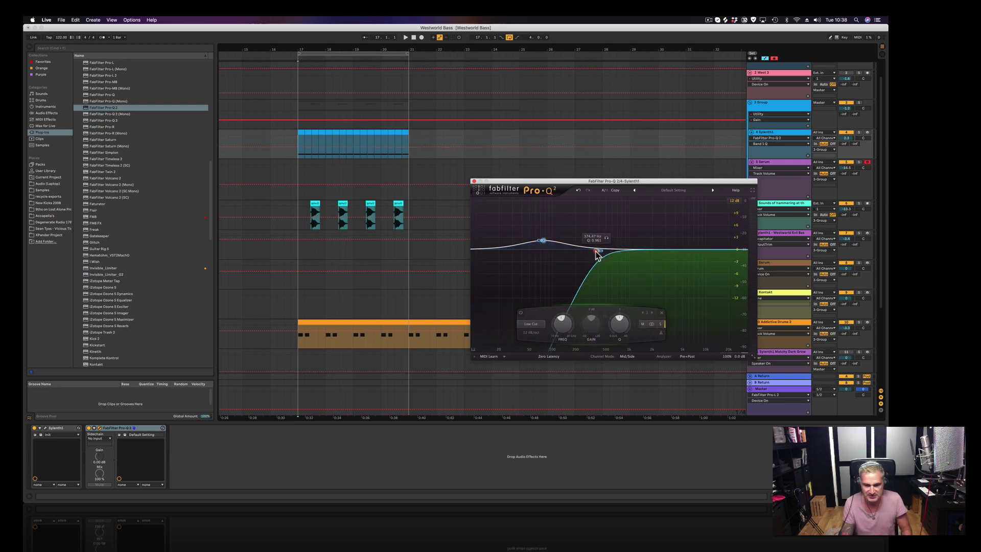
{"action": "left_click", "coordinate": [540, 332]}
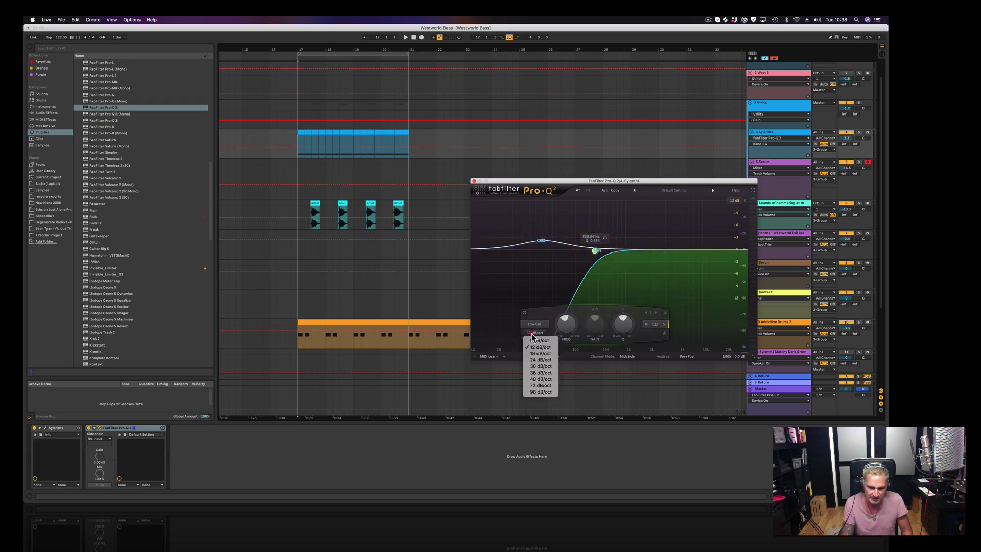
{"action": "left_click", "coordinate": [540, 372]}
During playback, add a bell boost of about 2 dB near 9 kHz, fine-tune the low cut, and close Pro-Q 2
{"action": "key", "text": "space"}
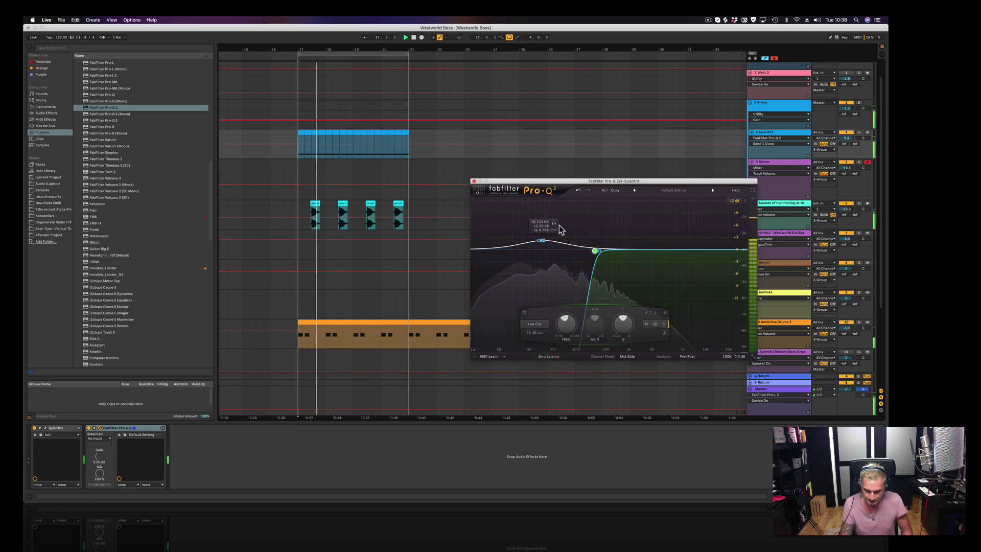
{"action": "left_click_drag", "start_coordinate": [693, 250], "coordinate": [701, 241]}
{"action": "right_click", "coordinate": [701, 242]}
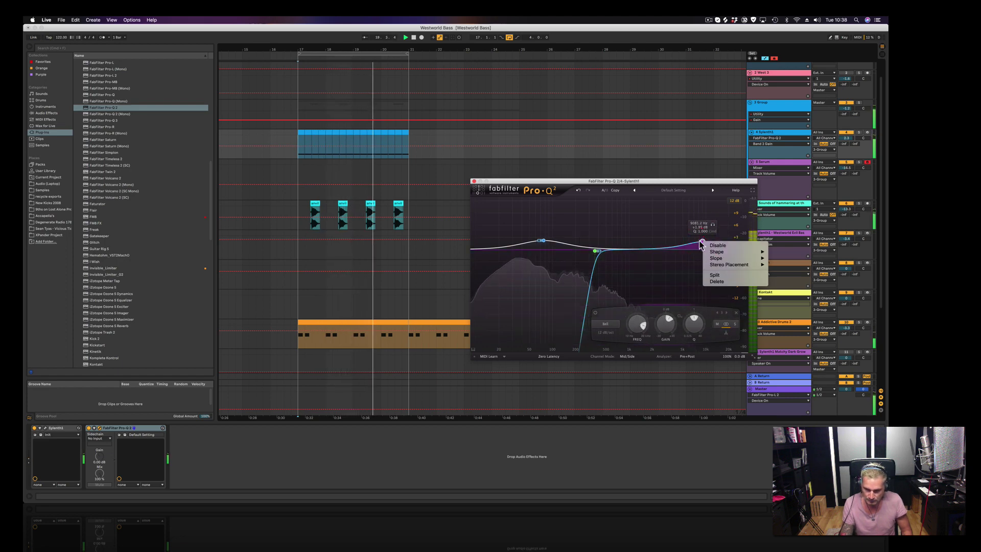
{"action": "left_click", "coordinate": [699, 240]}
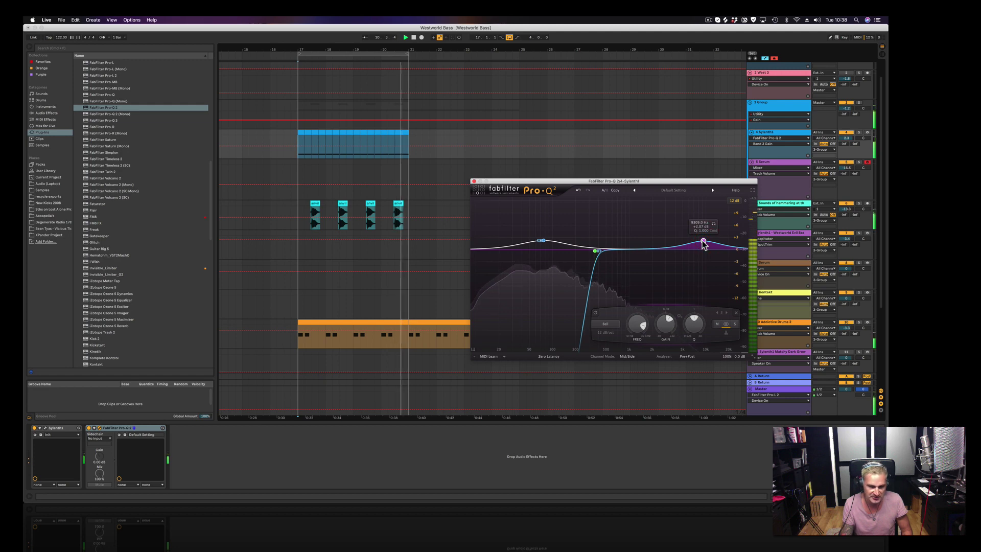
{"action": "left_click_drag", "start_coordinate": [595, 250], "coordinate": [592, 252]}
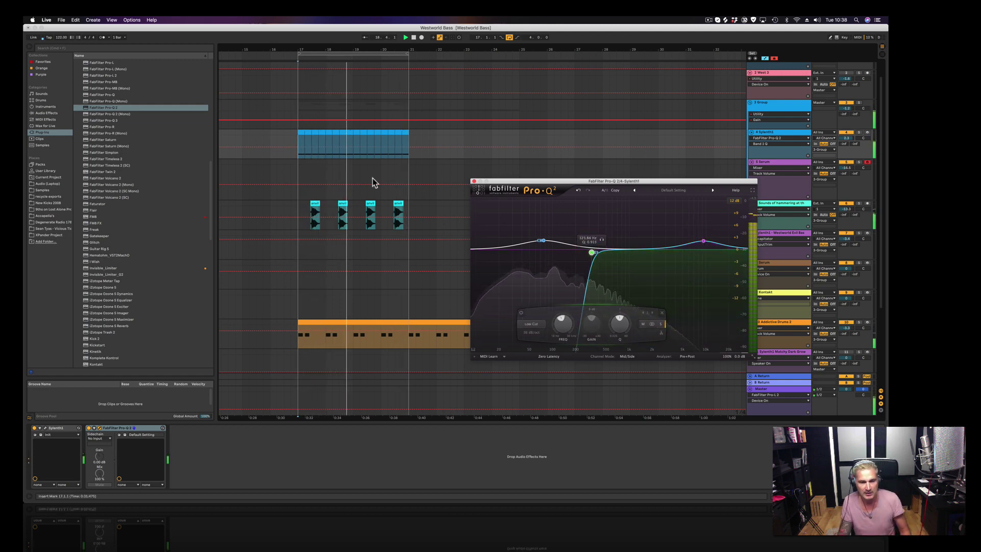
{"action": "left_click", "coordinate": [474, 181]}
Insert a MIDI track below the Westworld Evil Bass track and copy that track's first clip onto it at bar 17
{"action": "scroll", "coordinate": [446, 96], "scroll_direction": "down", "scroll_amount": 4}
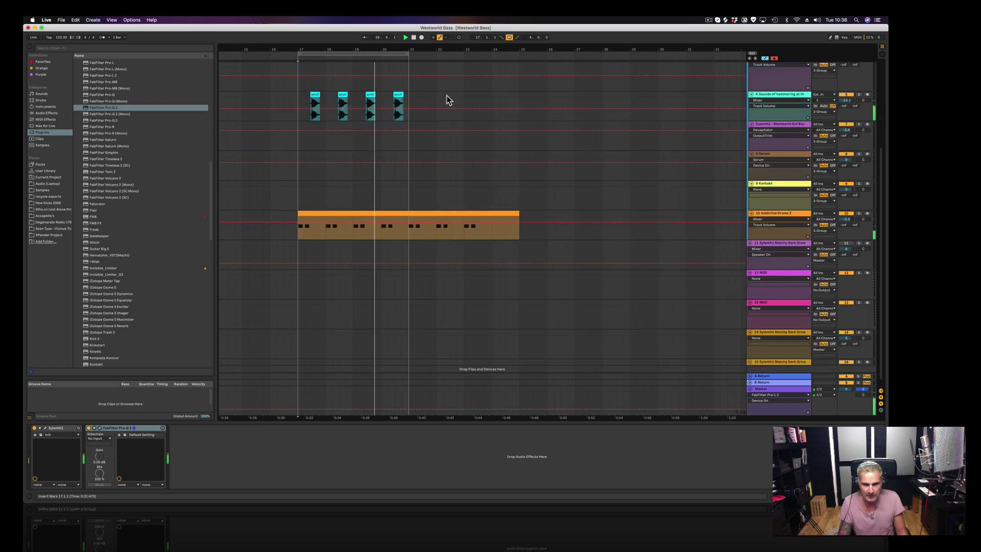
{"action": "scroll", "coordinate": [447, 96], "scroll_direction": "up", "scroll_amount": 2}
{"action": "left_click_drag", "start_coordinate": [475, 50], "coordinate": [470, 136]}
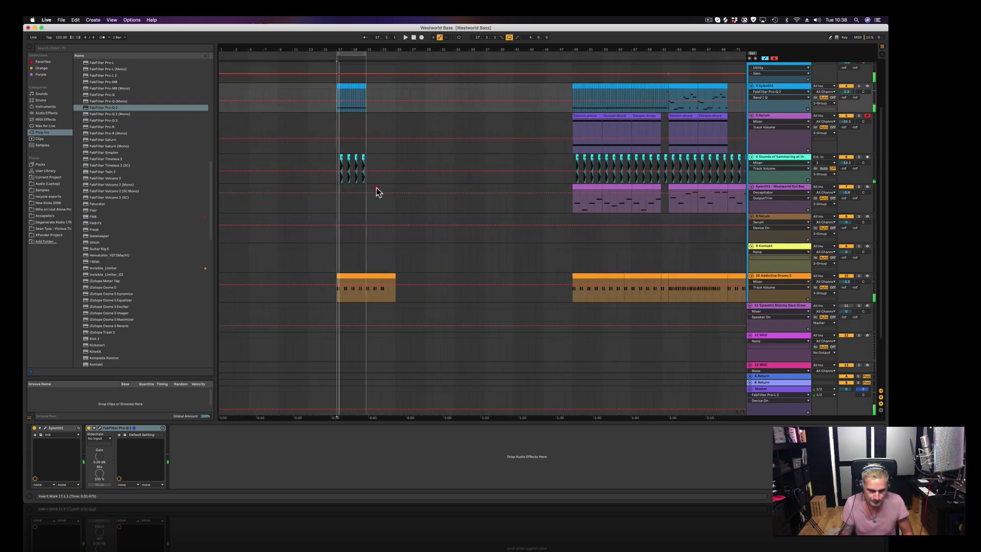
{"action": "left_click", "coordinate": [377, 192]}
{"action": "left_click", "coordinate": [584, 189]}
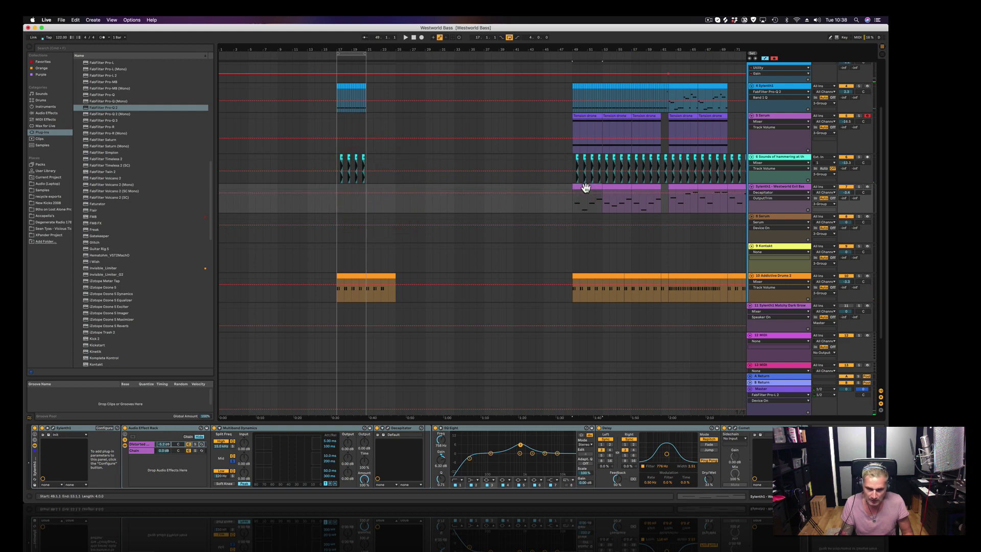
{"action": "left_click", "coordinate": [341, 189]}
{"action": "key", "text": "super+shift+t"}
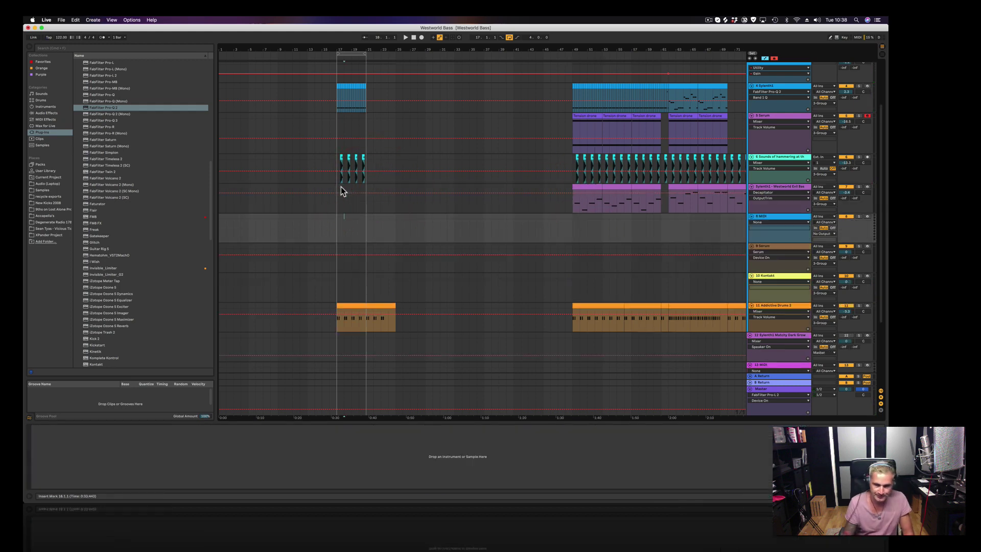
{"action": "left_click_drag", "start_coordinate": [587, 186], "coordinate": [356, 218]}
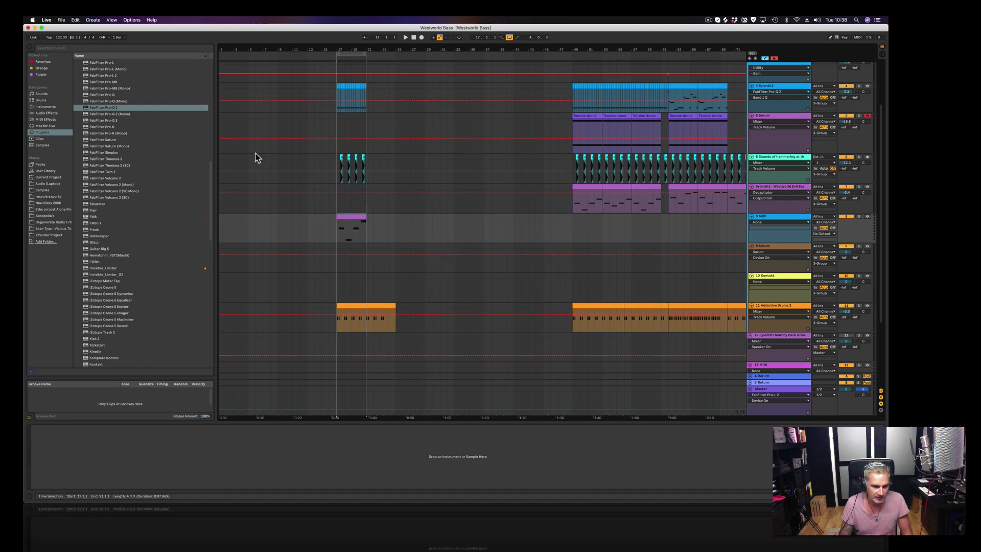
Load Sylenth1 onto the new MIDI track and initialise its preset
{"action": "scroll", "coordinate": [135, 141], "scroll_direction": "down", "scroll_amount": 5}
{"action": "scroll", "coordinate": [140, 245], "scroll_direction": "down", "scroll_amount": 8}
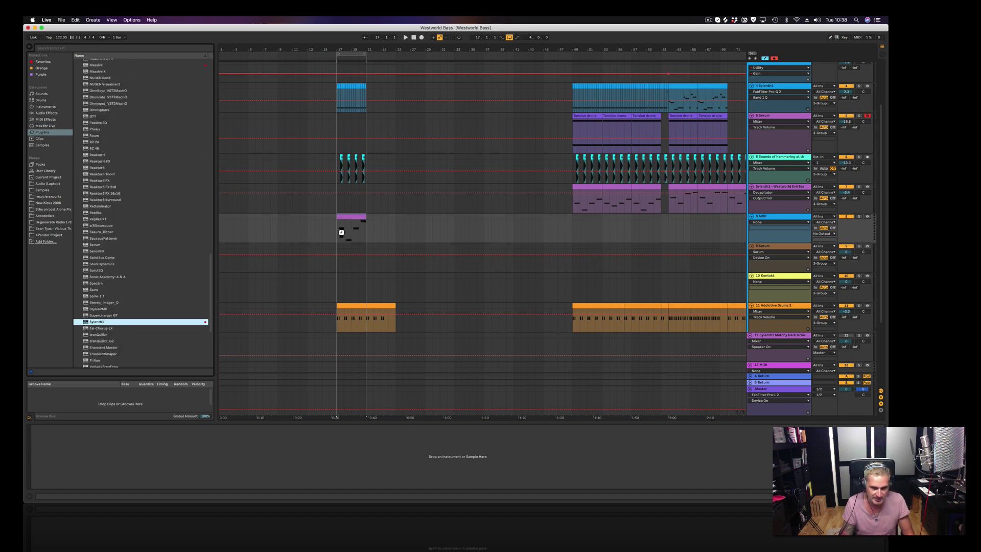
{"action": "left_click_drag", "start_coordinate": [341, 232], "coordinate": [341, 232]}
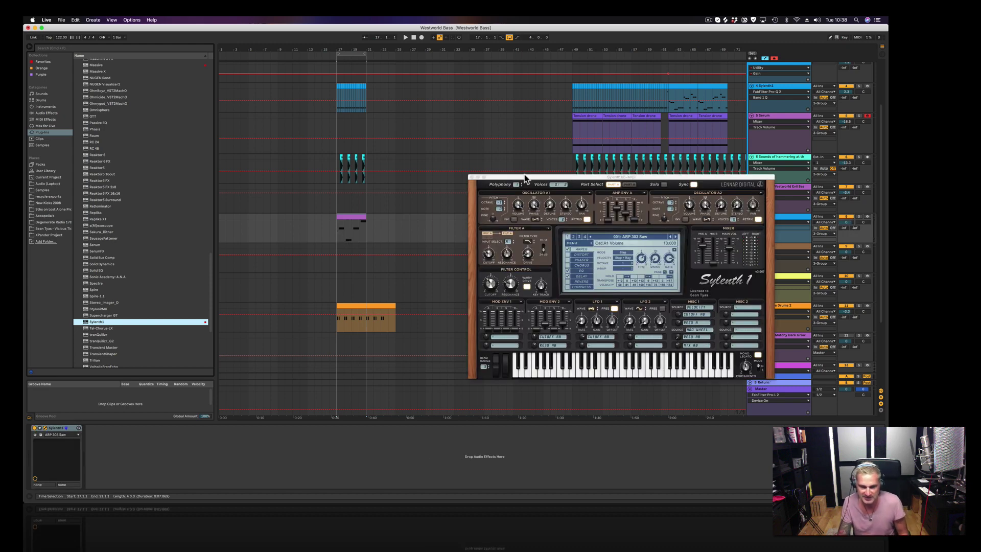
{"action": "mouse_move", "coordinate": [525, 178]}
{"action": "left_mouse_down"}
{"action": "mouse_move", "coordinate": [491, 182]}
{"action": "mouse_move", "coordinate": [529, 187]}
{"action": "left_mouse_up"}
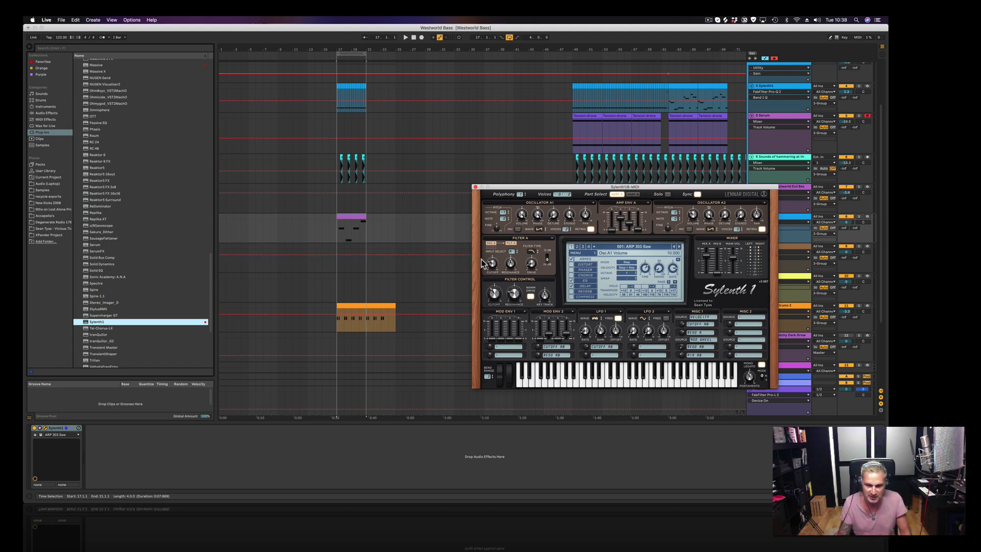
{"action": "left_click", "coordinate": [597, 254]}
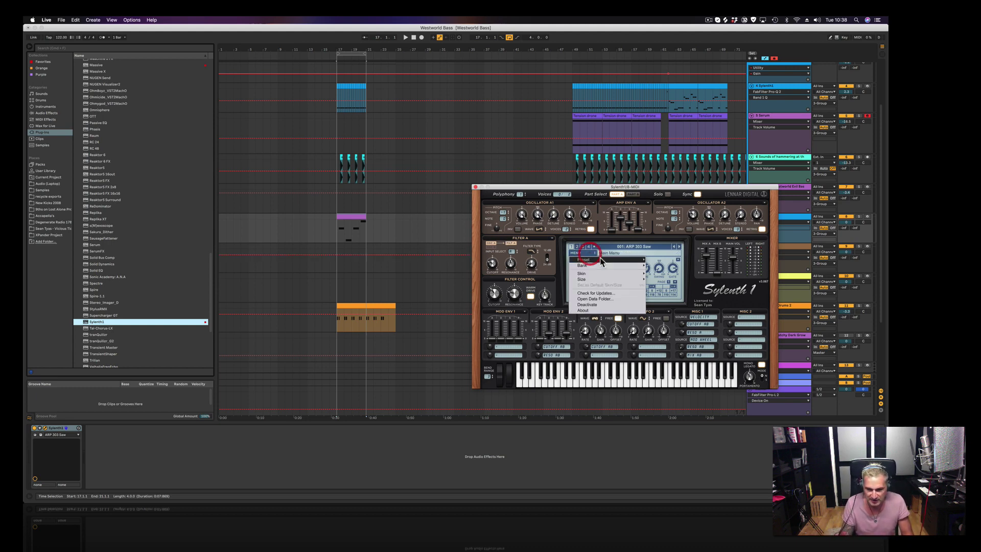
{"action": "mouse_move", "coordinate": [606, 259]}
{"action": "left_click", "coordinate": [662, 295]}
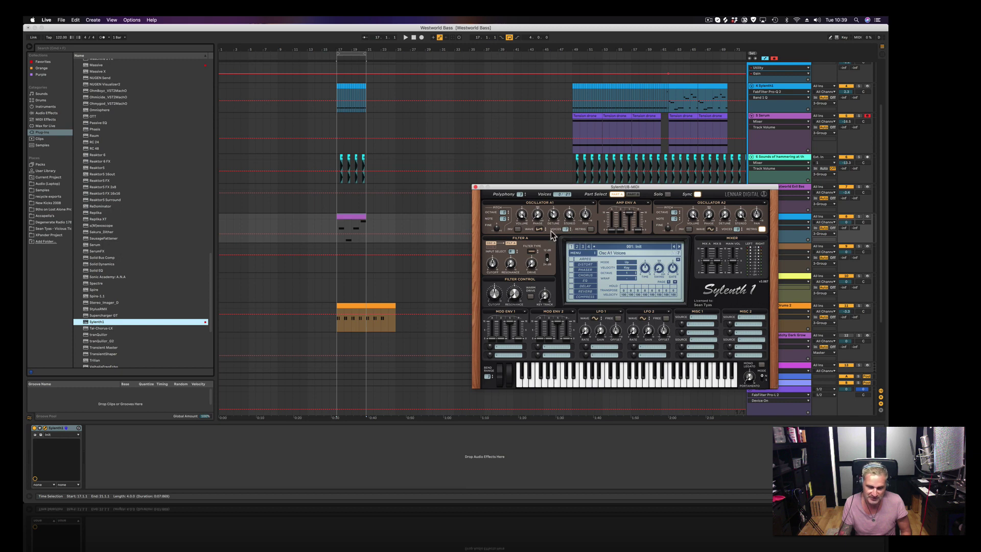
Loop the first bar of the copied clip at bar 17 and start playback
{"action": "left_click", "coordinate": [346, 218]}
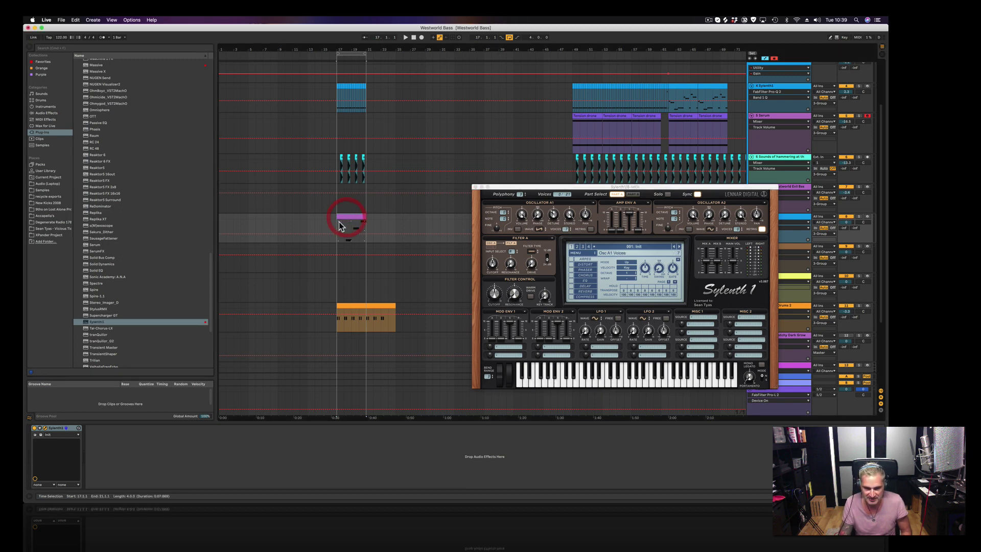
{"action": "left_click", "coordinate": [342, 217]}
{"action": "left_click", "coordinate": [343, 217]}
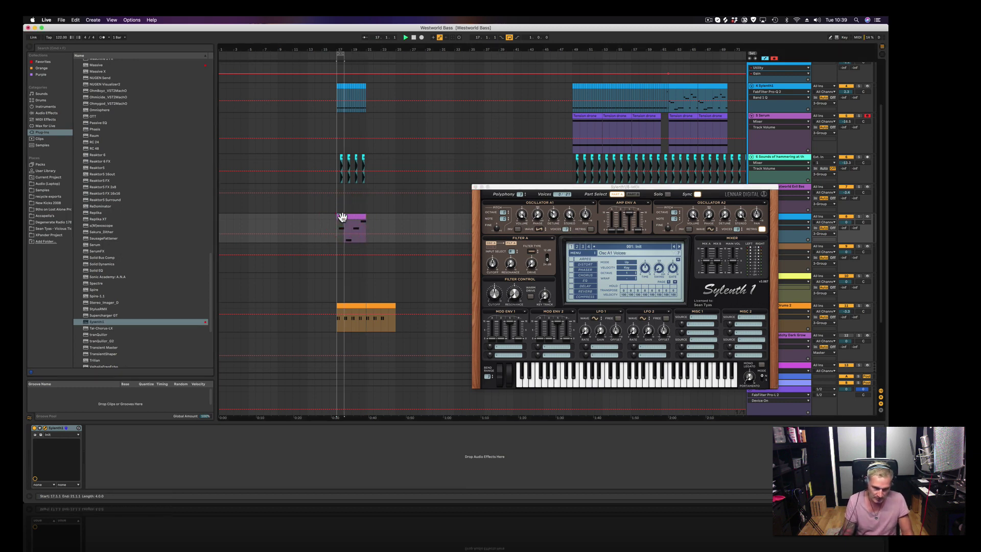
{"action": "key", "text": "space"}
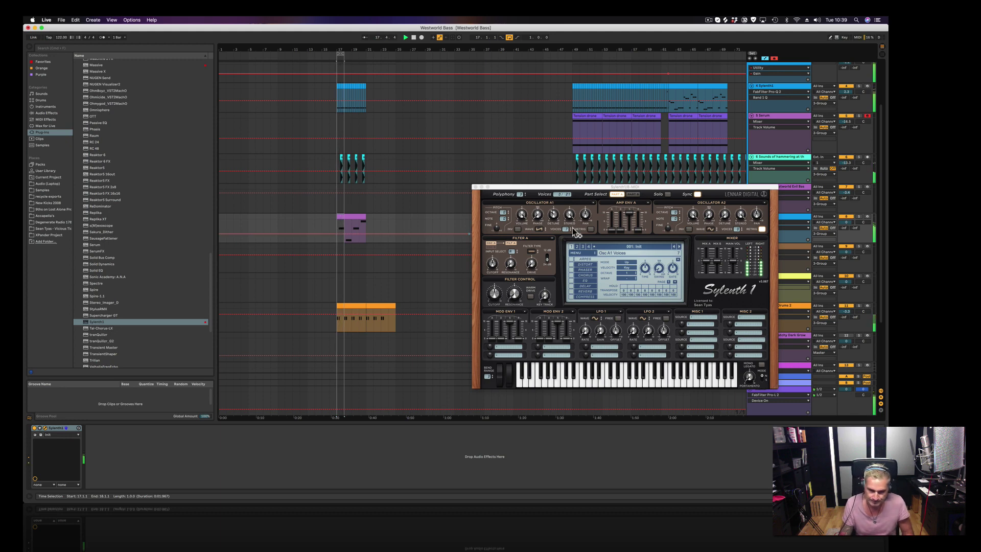
Adjust the number of voices of Sylenth1's Oscillator A1 while the loop plays
{"action": "left_click", "coordinate": [577, 234]}
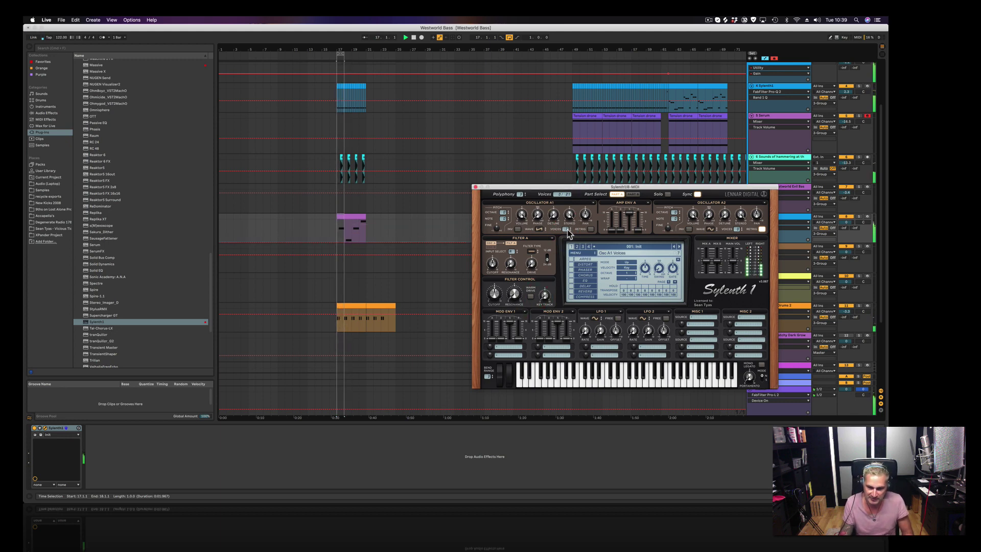
{"action": "left_click", "coordinate": [566, 268]}
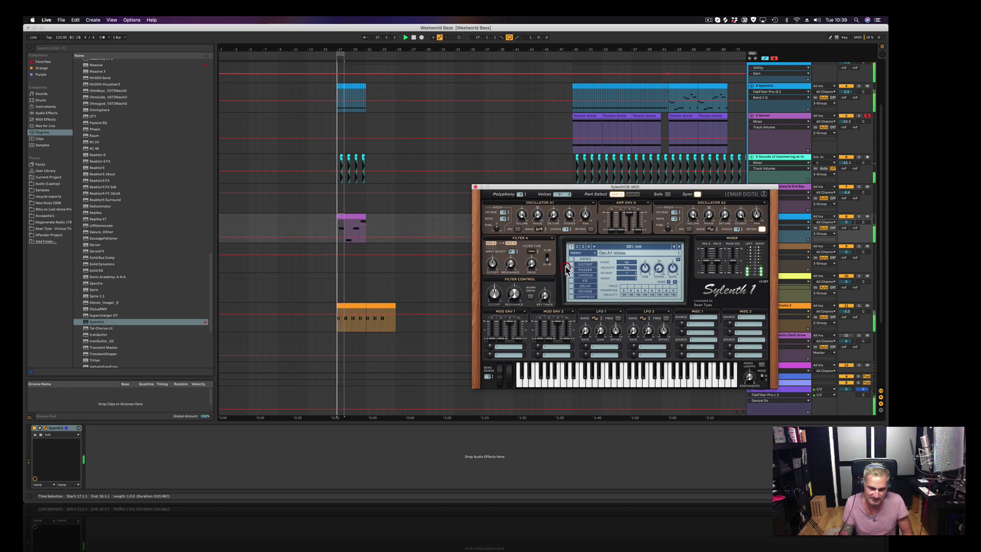
{"action": "left_click", "coordinate": [590, 228]}
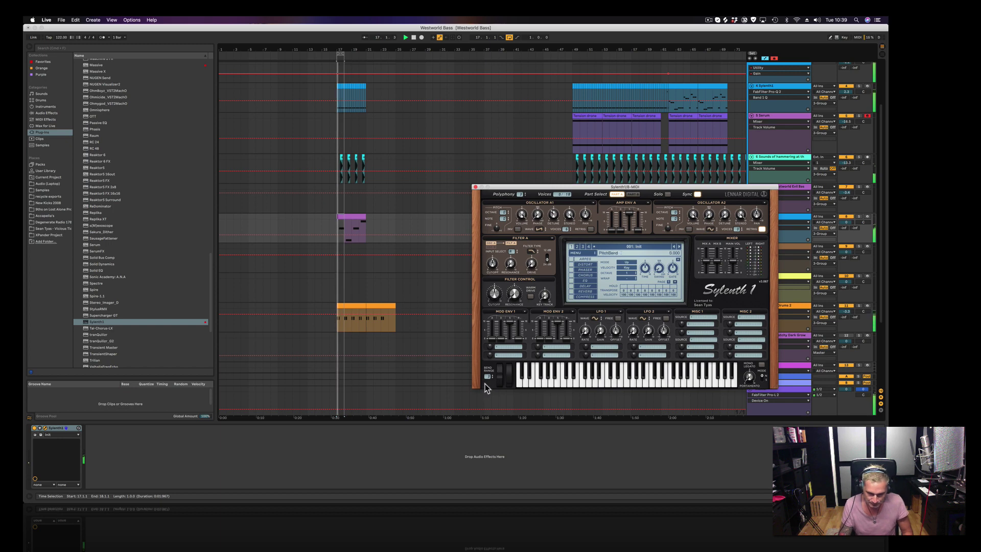
Open the copied clip's pitch bend envelope and remove the first downward bend
{"action": "left_click", "coordinate": [345, 217]}
{"action": "double_click", "coordinate": [344, 216]}
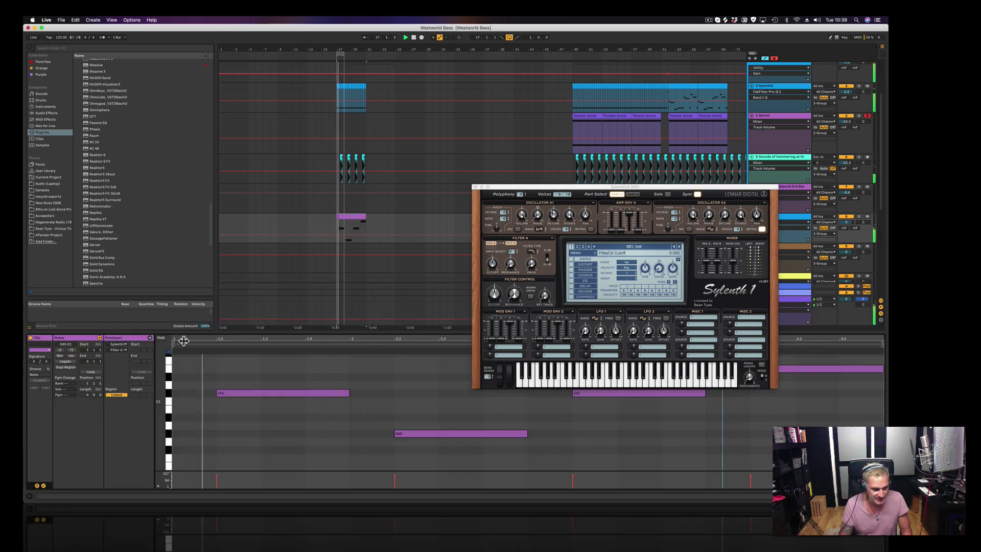
{"action": "left_click", "coordinate": [117, 341]}
{"action": "left_click", "coordinate": [116, 338]}
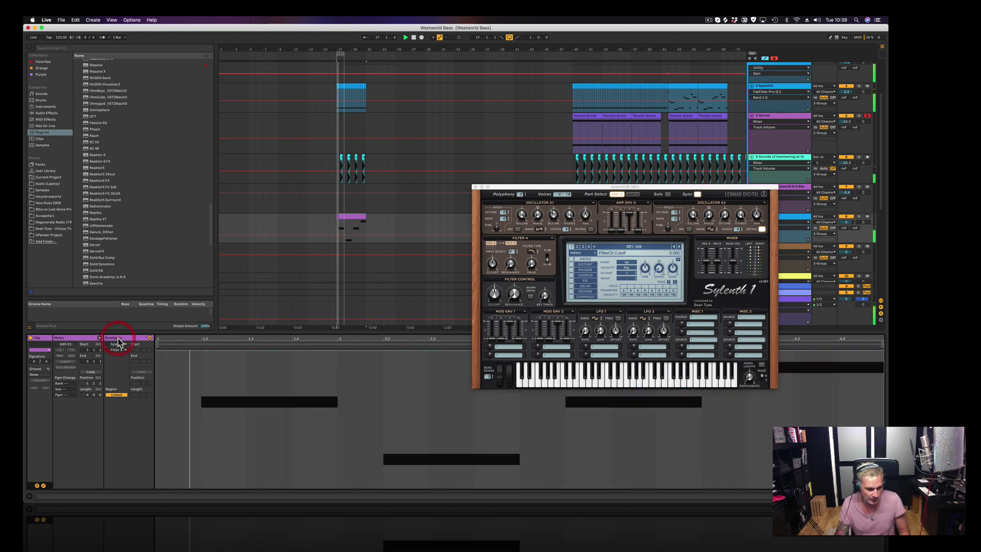
{"action": "left_click", "coordinate": [122, 345]}
{"action": "left_click", "coordinate": [126, 348]}
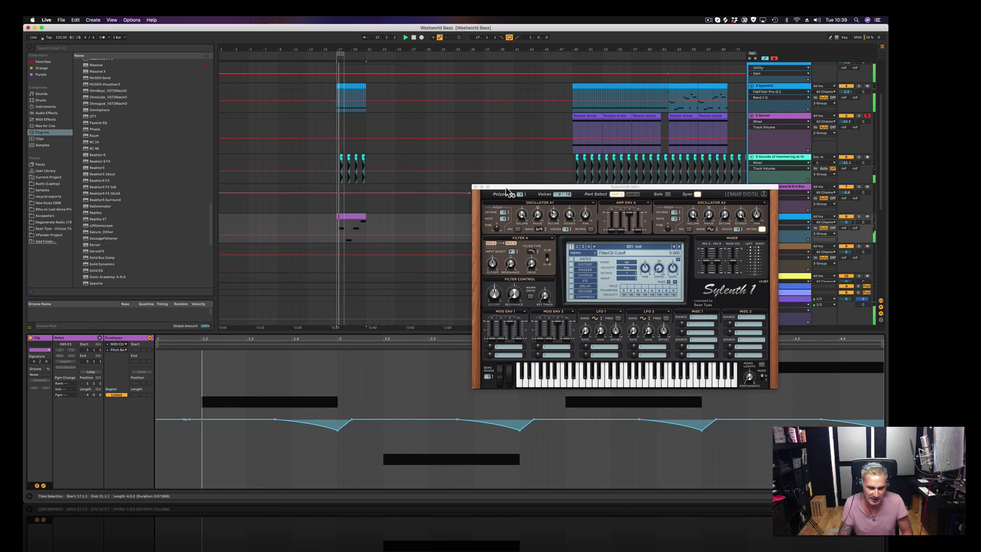
{"action": "left_click", "coordinate": [338, 431]}
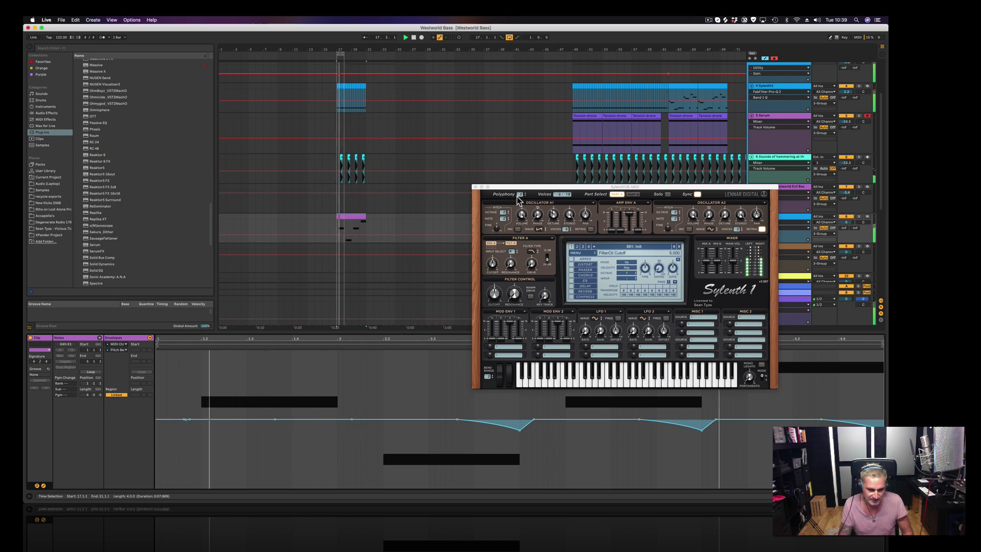
Sweep the Filter Control cutoff, and enable Oscillator A2's voices with the same waveform as Oscillator A1
{"action": "left_click_drag", "start_coordinate": [495, 293], "coordinate": [500, 276]}
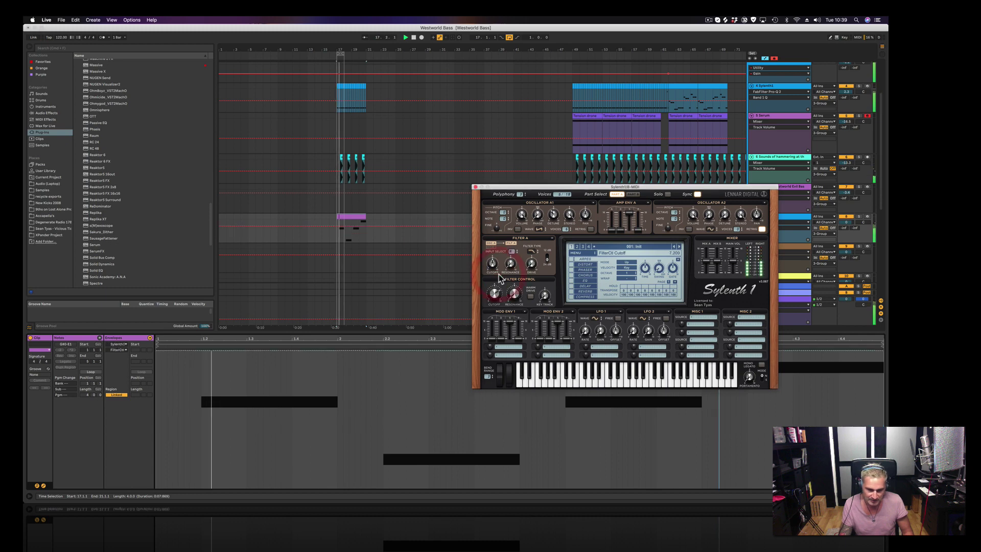
{"action": "left_click", "coordinate": [373, 392]}
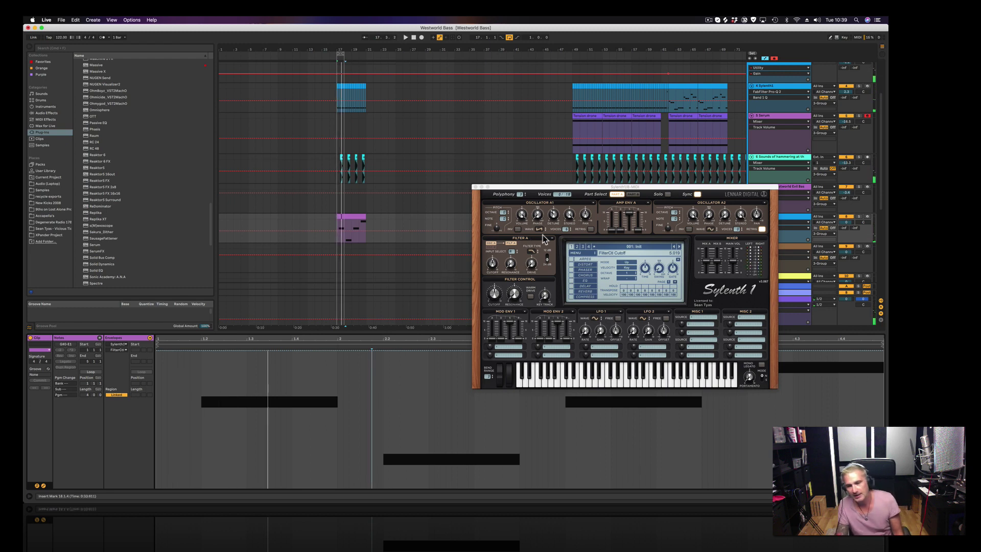
{"action": "left_click", "coordinate": [762, 229]}
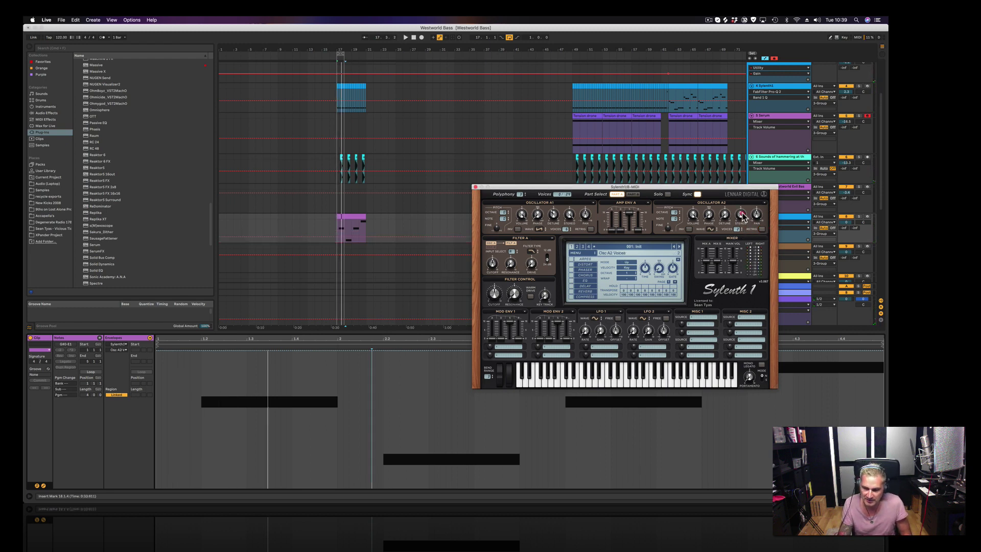
{"action": "left_click", "coordinate": [709, 230]}
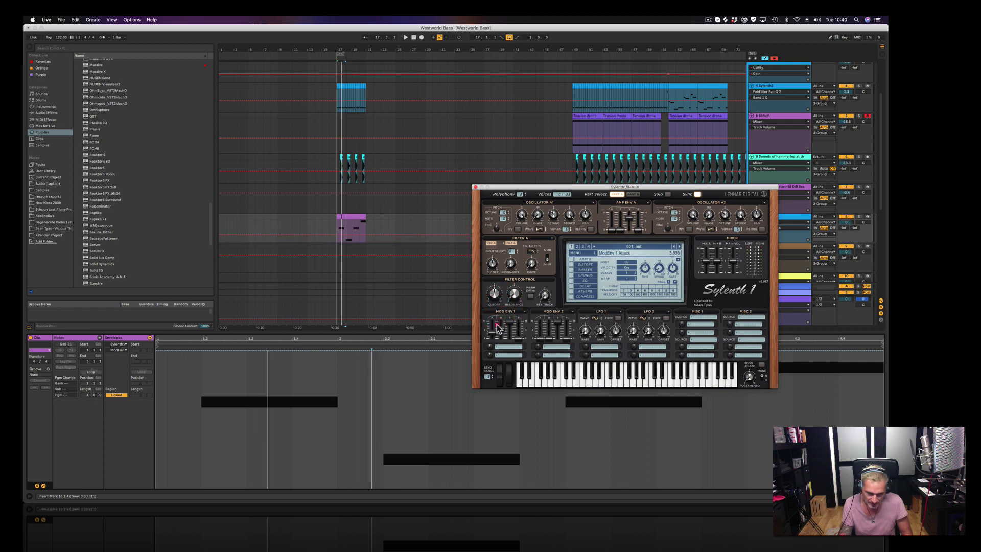
Route Mod Env 1 to Cutoff A and B, set its attack and modulation amount, and restart playback
{"action": "left_click", "coordinate": [504, 349]}
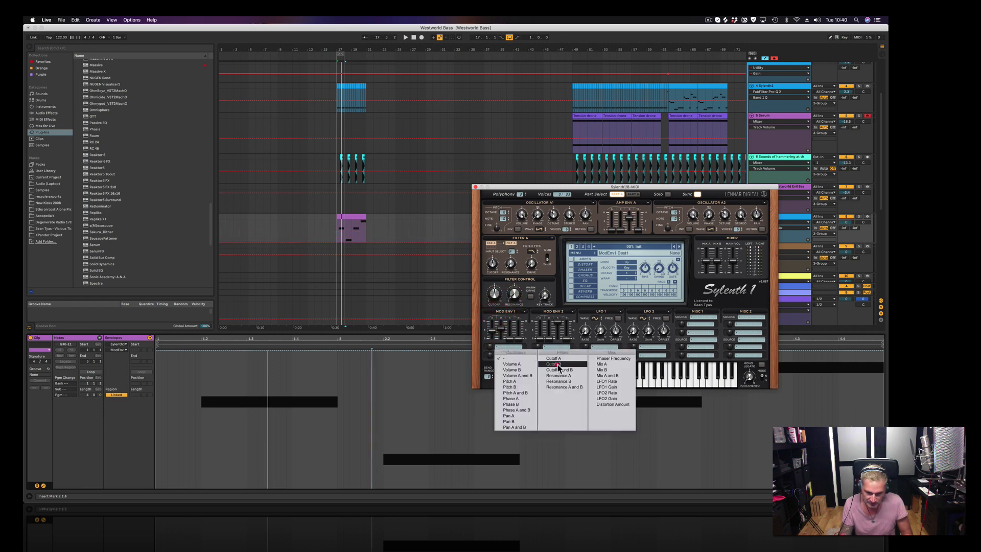
{"action": "left_click", "coordinate": [559, 370]}
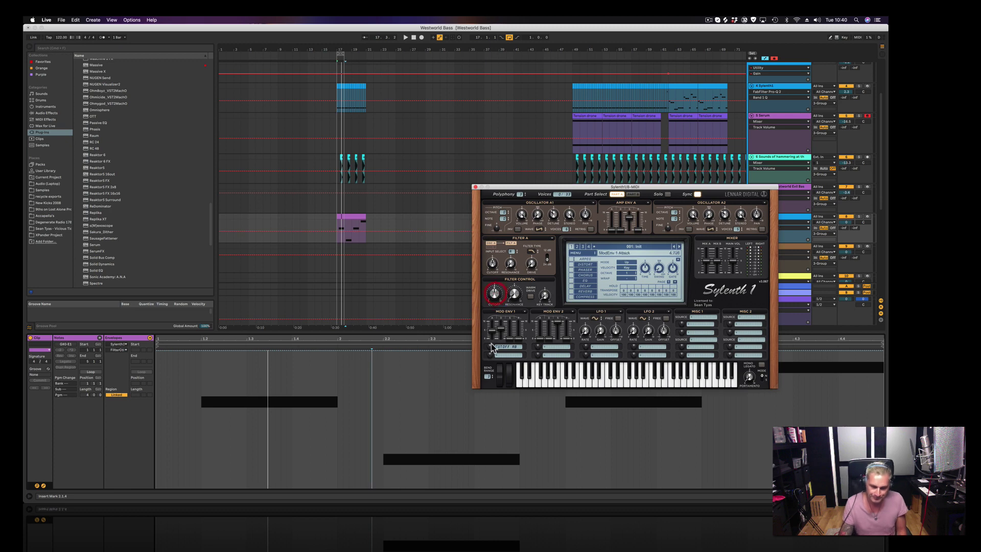
{"action": "left_click_drag", "start_coordinate": [492, 348], "coordinate": [495, 332]}
{"action": "key", "text": "space"}
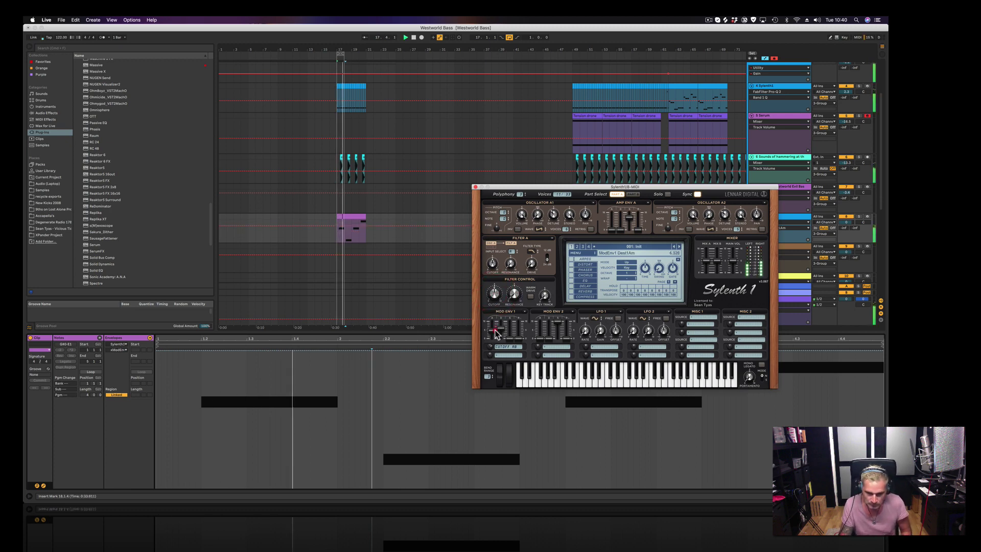
Lower the Filter Control cutoff and adjust Filter A's resonance, setting Filter A's cutoff to about 4.7
{"action": "left_click_drag", "start_coordinate": [494, 294], "coordinate": [495, 306]}
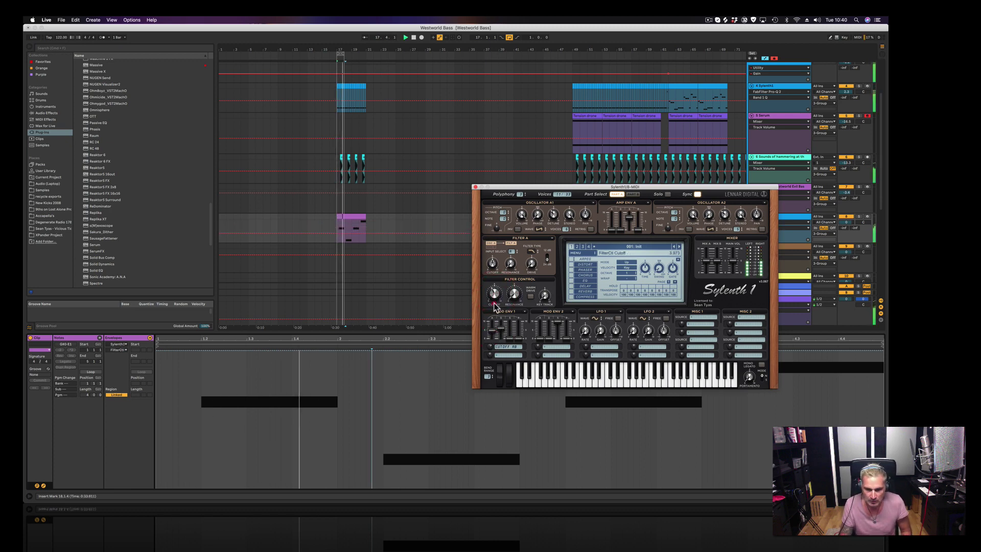
{"action": "left_click", "coordinate": [510, 263]}
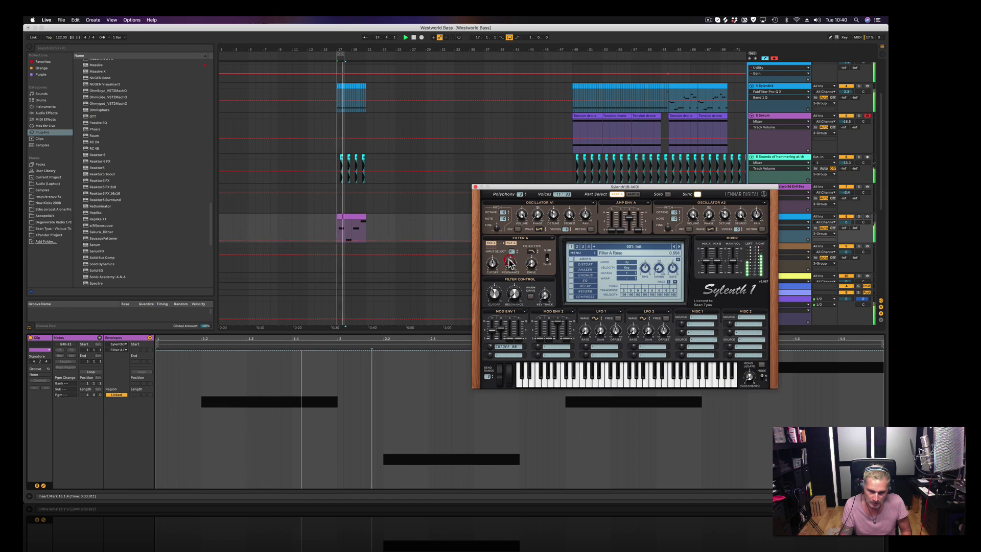
{"action": "left_click", "coordinate": [492, 262]}
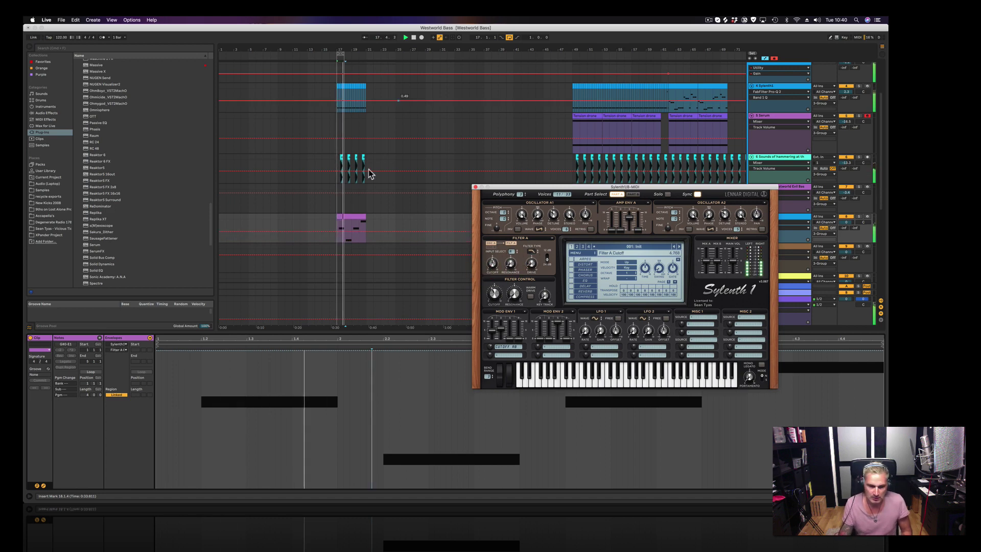
Solo the new Sylenth1 track and shape Amp Env A's release, decay and sustain
{"action": "left_click", "coordinate": [355, 217]}
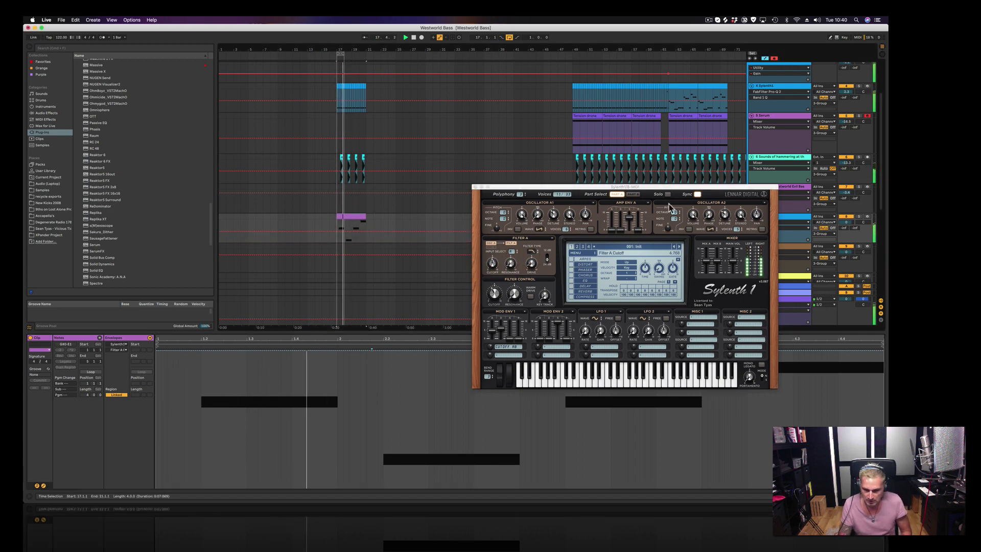
{"action": "left_click", "coordinate": [858, 217]}
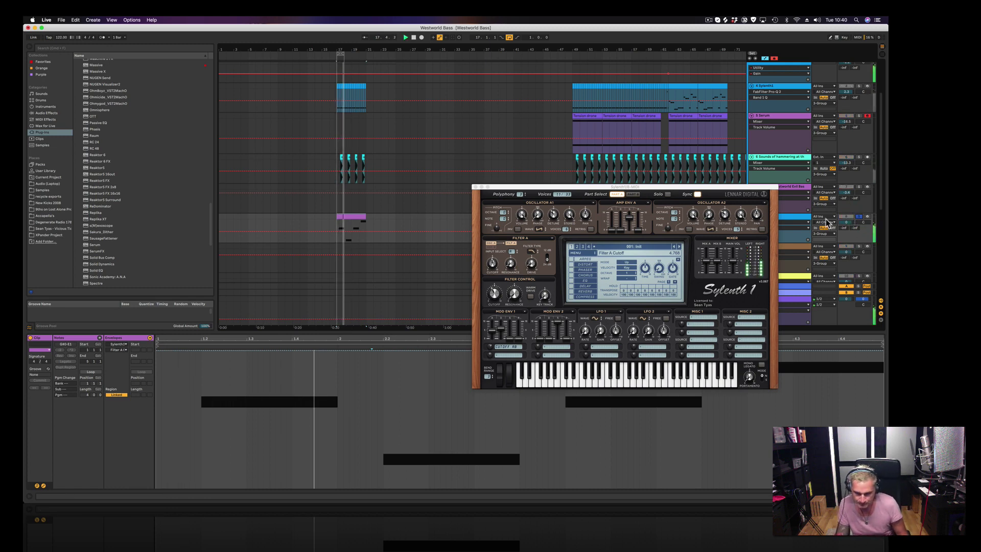
{"action": "left_click", "coordinate": [638, 197]}
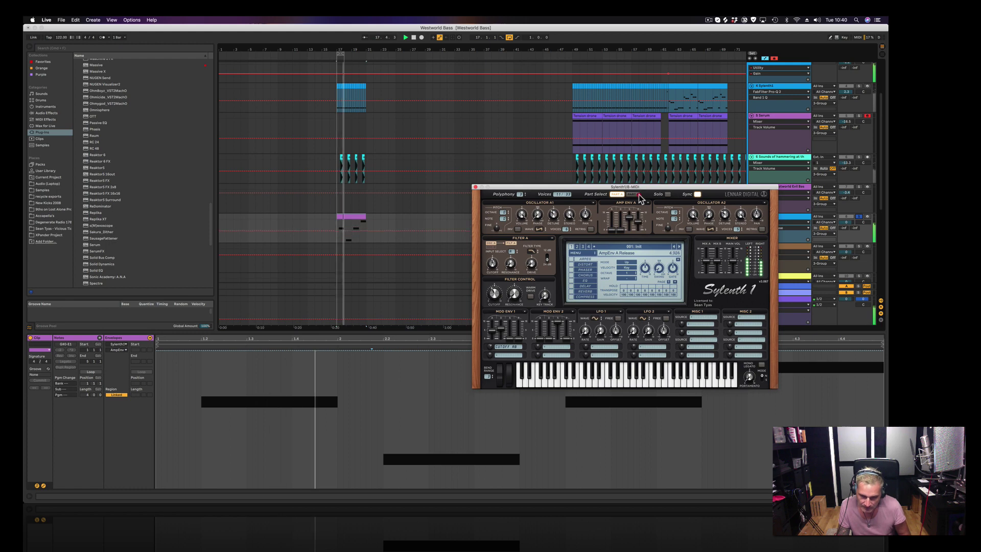
{"action": "left_click", "coordinate": [625, 199]}
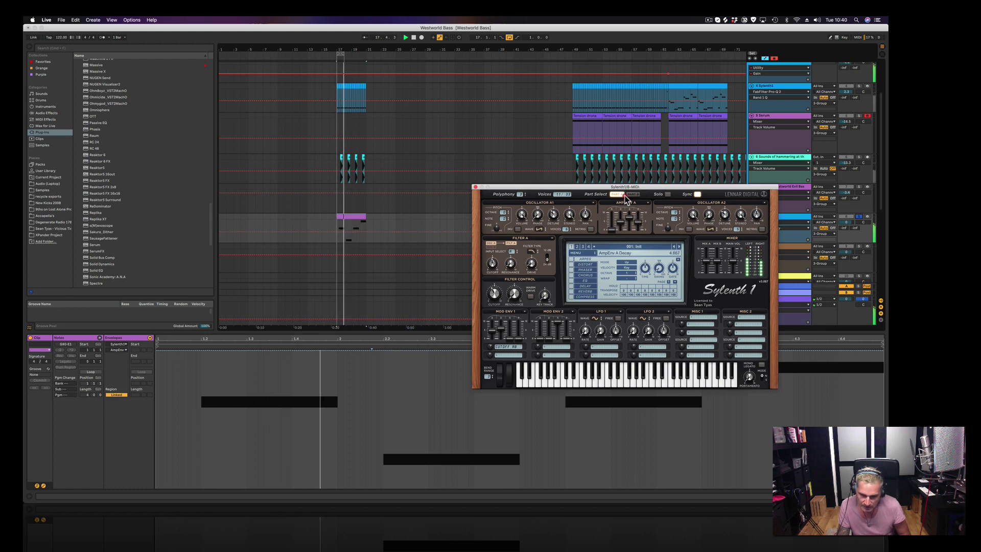
{"action": "left_click", "coordinate": [632, 233]}
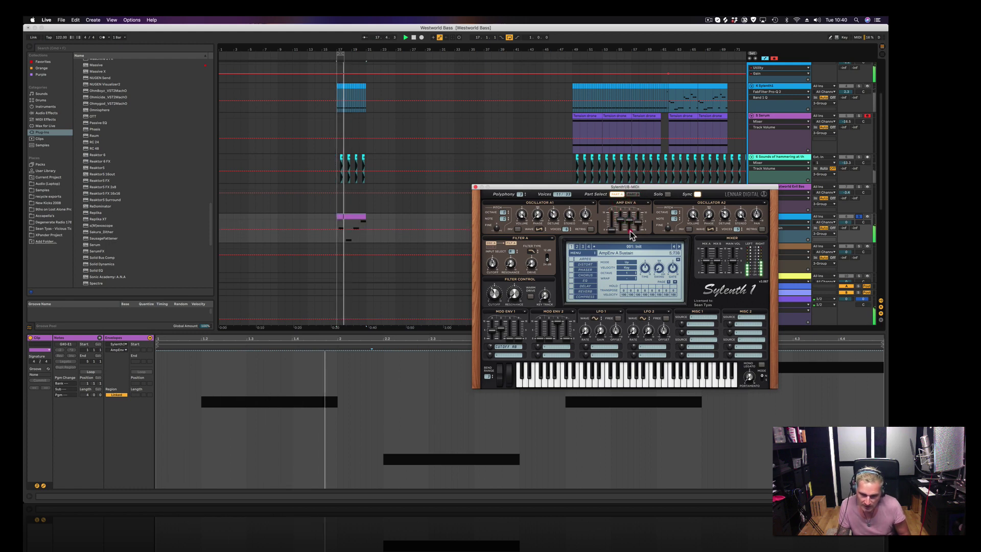
Adjust Mod Env 1's release and fine-tune Amp Env A's release during playback
{"action": "left_click", "coordinate": [521, 344]}
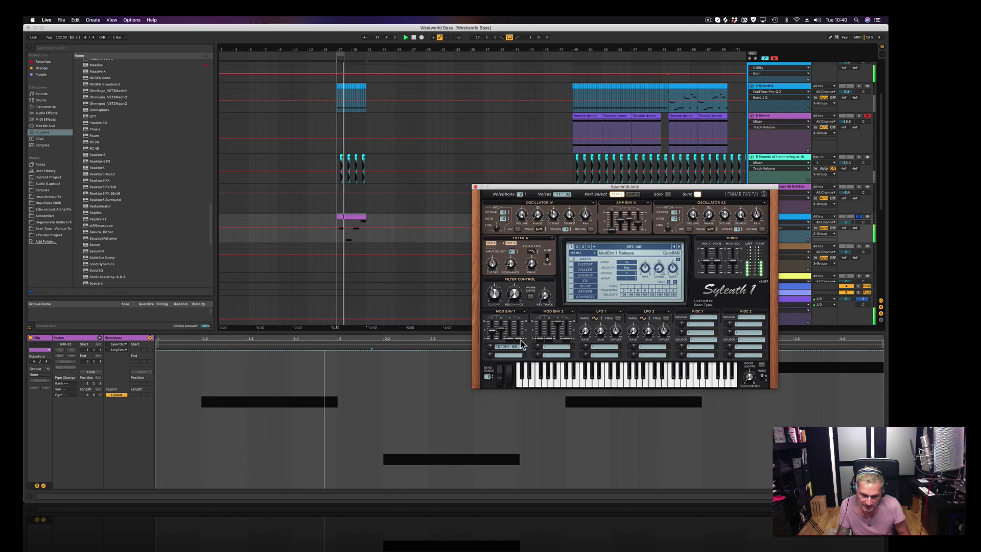
{"action": "mouse_move", "coordinate": [521, 344]}
{"action": "left_mouse_down"}
{"action": "mouse_move", "coordinate": [528, 313]}
{"action": "mouse_move", "coordinate": [513, 344]}
{"action": "left_mouse_up"}
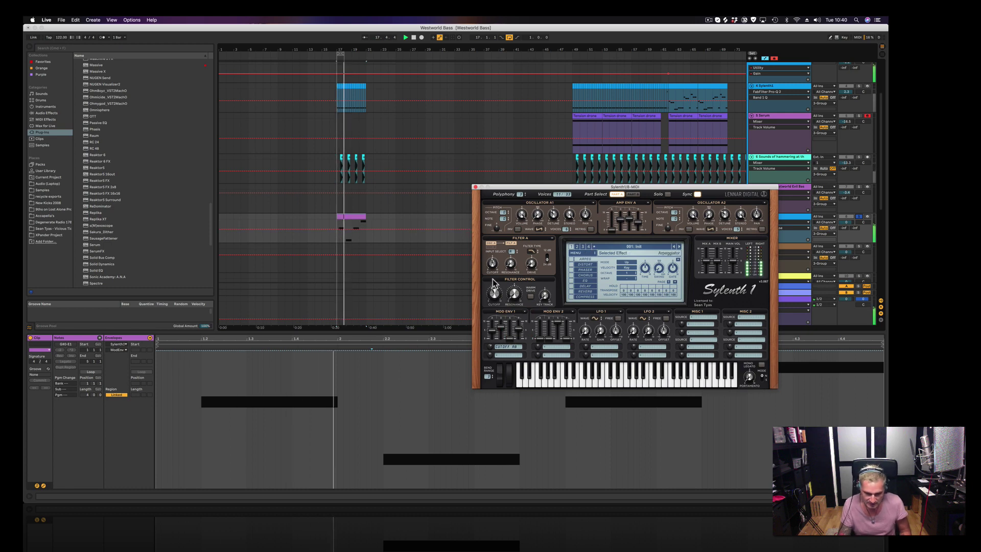
{"action": "left_click", "coordinate": [638, 228]}
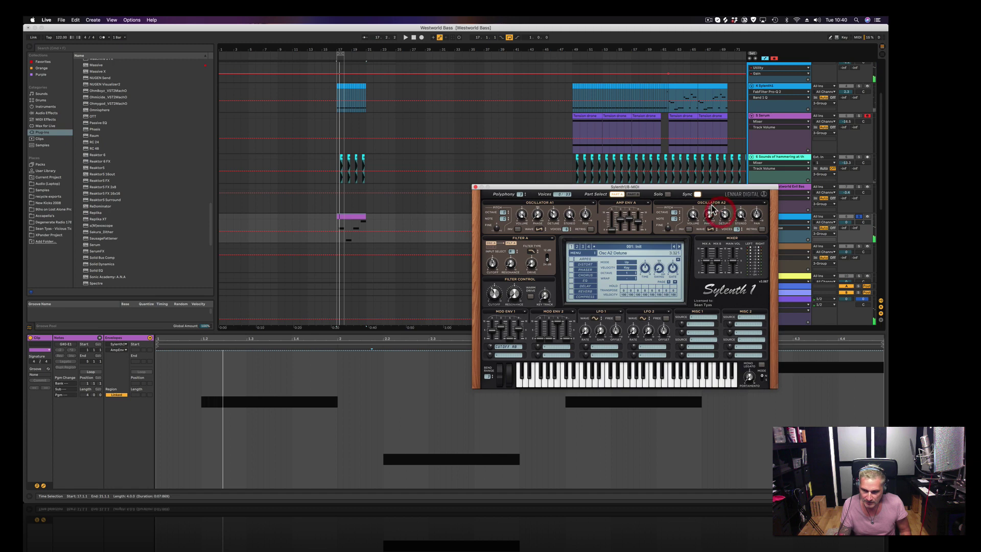
Copy the Amp Env A settings to Amp Env B
{"action": "left_click", "coordinate": [647, 204]}
{"action": "mouse_move", "coordinate": [655, 212]}
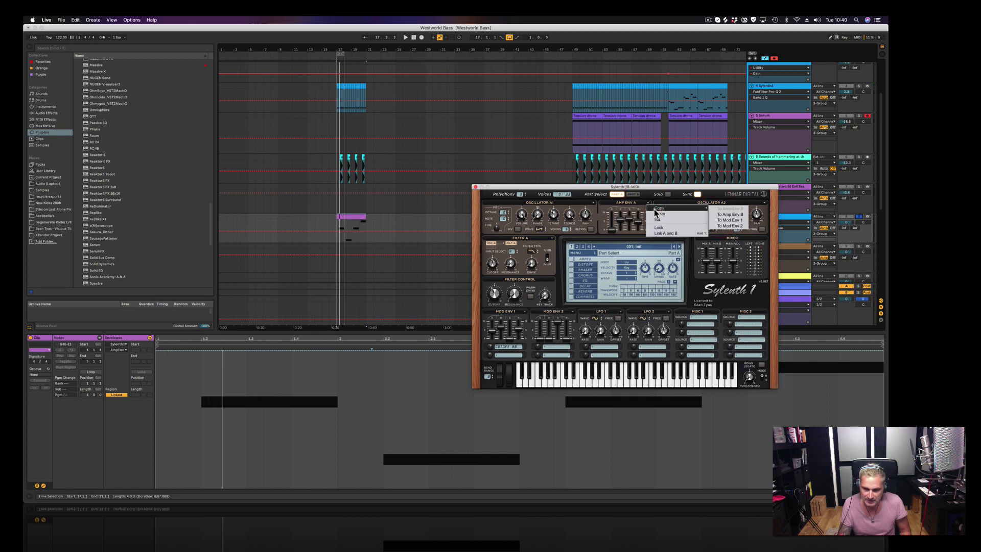
{"action": "left_click", "coordinate": [732, 215]}
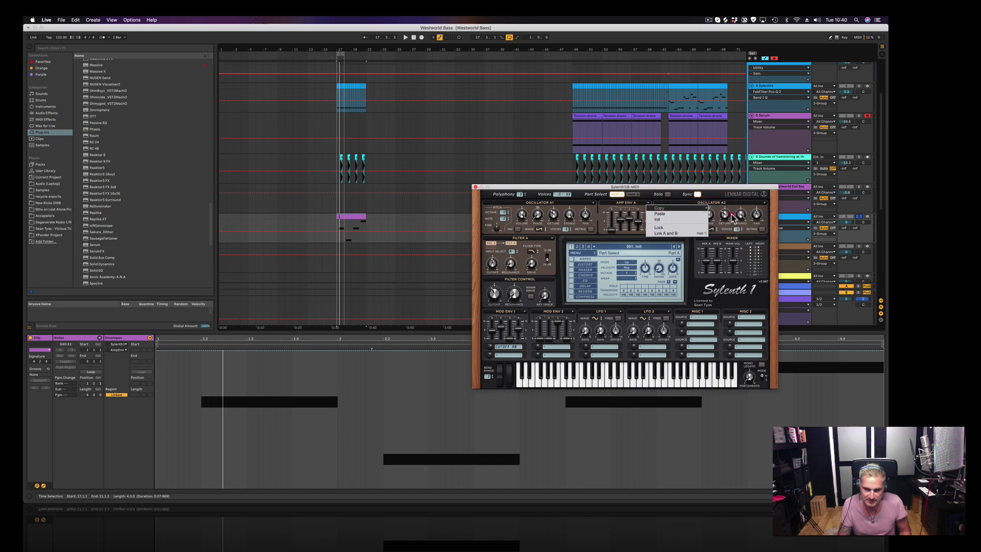
Copy Oscillator A1's settings to Oscillator A2 and Oscillator A2's settings to Oscillator B2
{"action": "left_click", "coordinate": [597, 203]}
{"action": "mouse_move", "coordinate": [601, 208]}
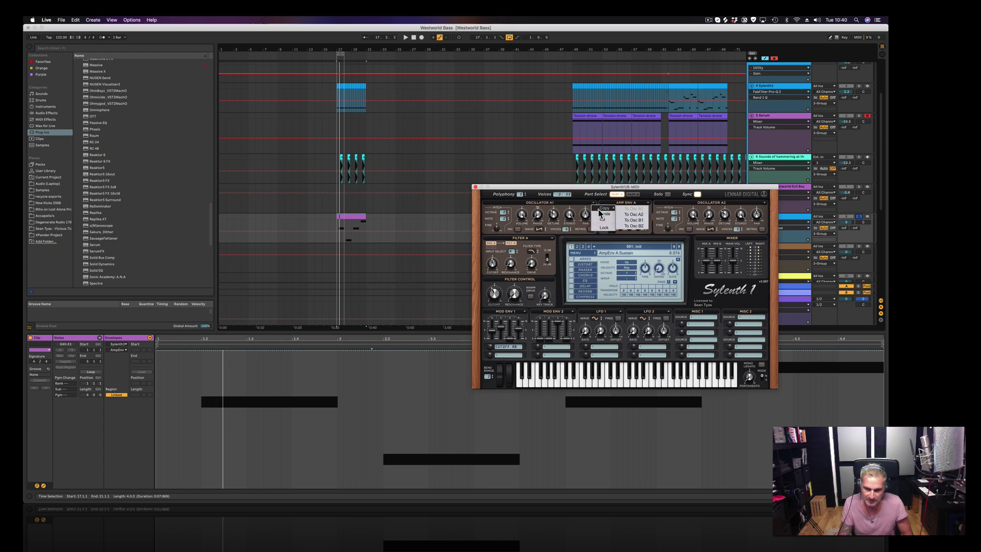
{"action": "left_click", "coordinate": [632, 215]}
{"action": "left_click", "coordinate": [765, 204]}
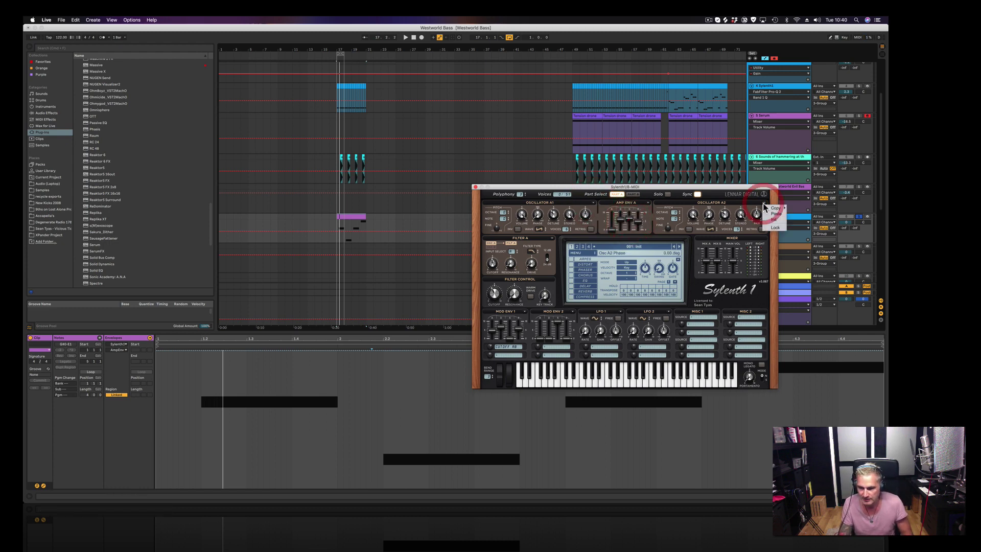
{"action": "mouse_move", "coordinate": [784, 211]}
{"action": "left_click", "coordinate": [812, 230]}
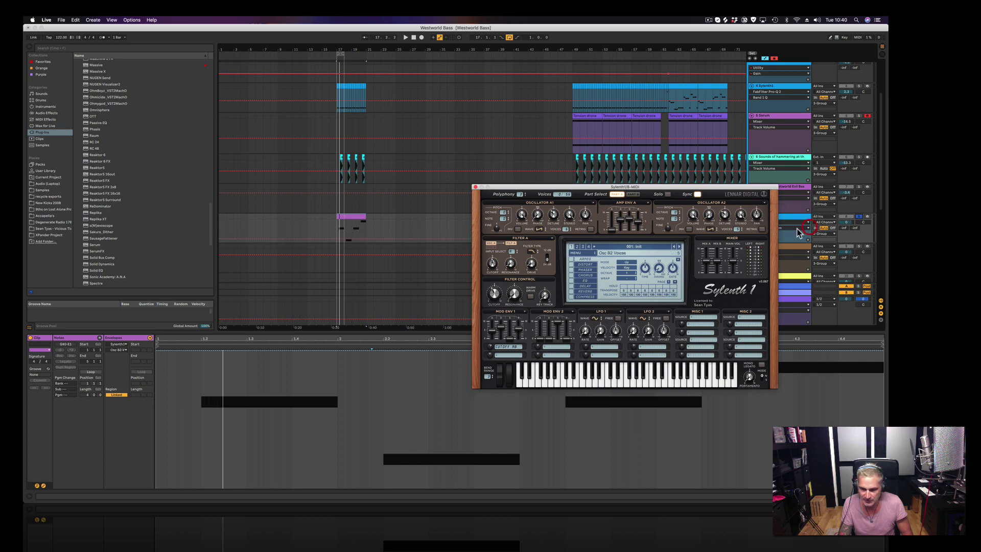
Set Filter A's input to Oscillators Part A and B and adjust the detune of Oscillators B2 and A2
{"action": "left_click", "coordinate": [512, 251]}
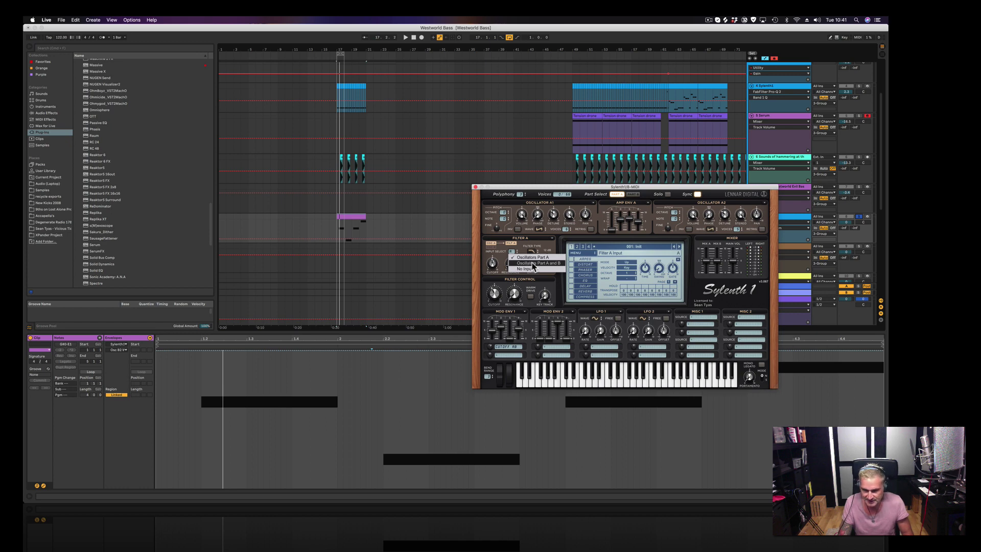
{"action": "left_click", "coordinate": [536, 264]}
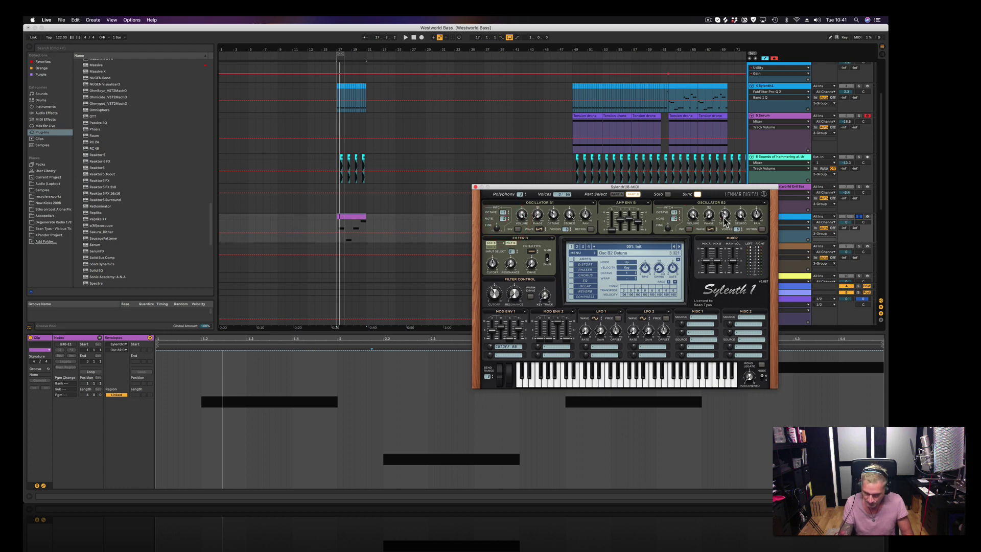
{"action": "left_click", "coordinate": [616, 194]}
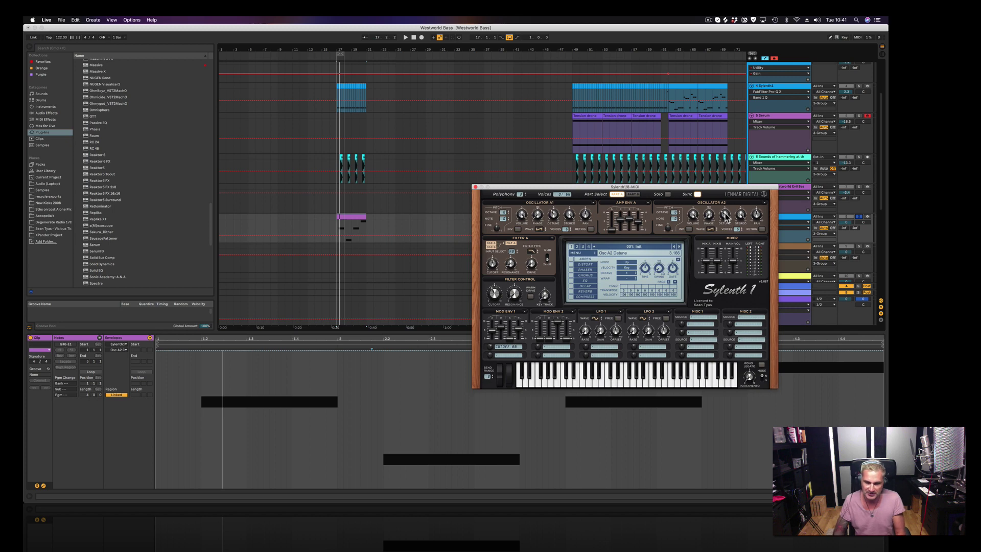
Enable Sylenth1's EQ effect and raise its treble to 7.5 dB
{"action": "left_click", "coordinate": [633, 194]}
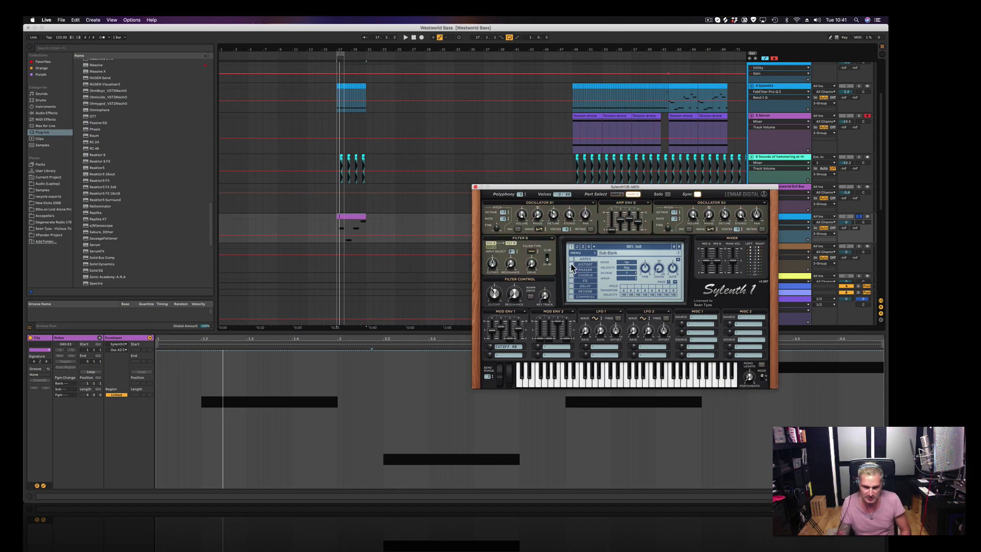
{"action": "left_click", "coordinate": [572, 280]}
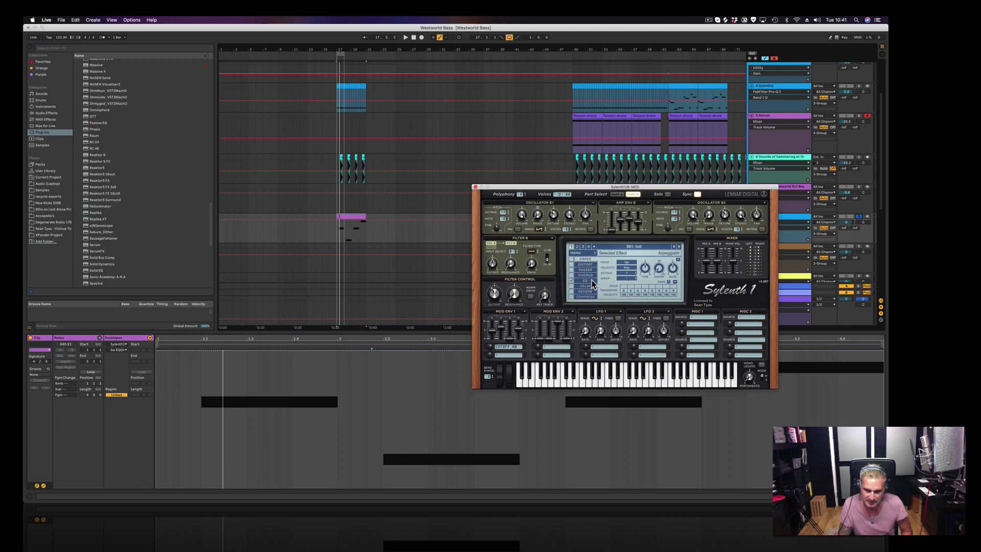
{"action": "left_click", "coordinate": [590, 282]}
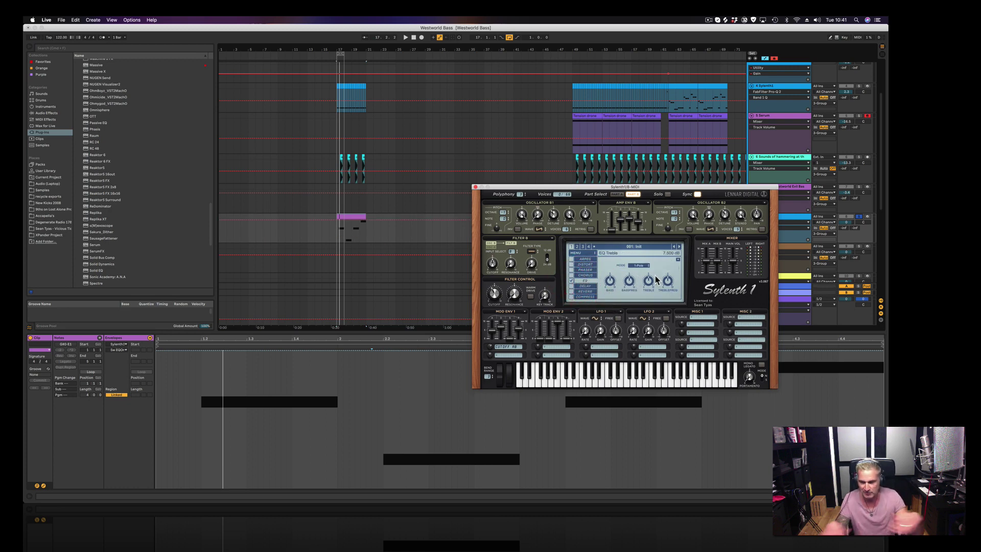
Set Filter B's input to No Input and return to Part A
{"action": "left_click", "coordinate": [513, 252]}
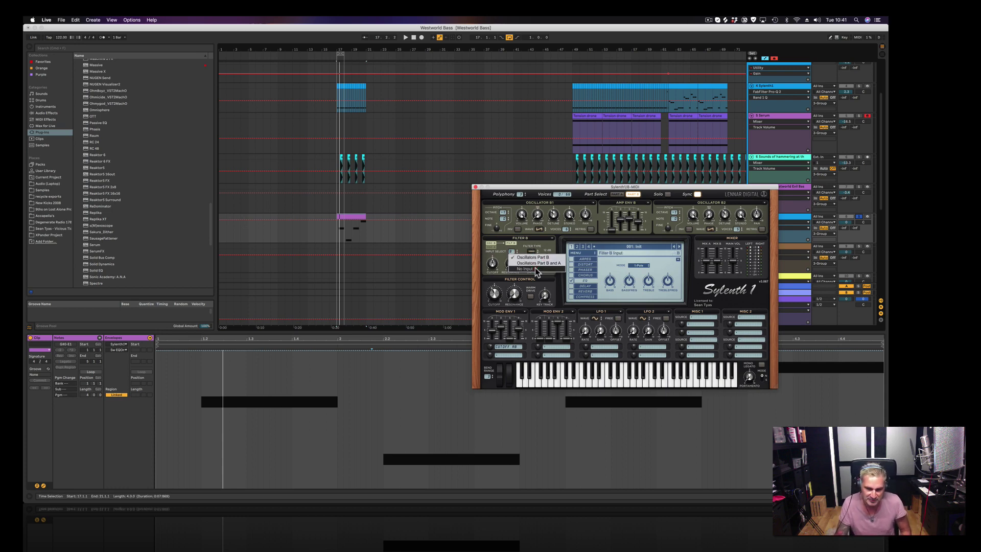
{"action": "left_click", "coordinate": [536, 271]}
{"action": "left_click", "coordinate": [618, 194]}
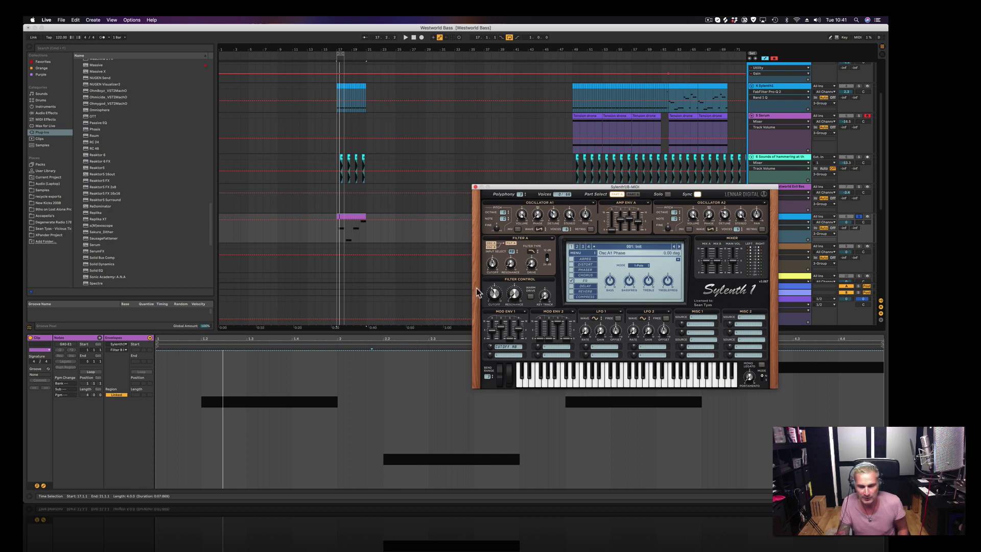
Adjust Amp Env A's release and the polyphony during playback, then stop and close the Sylenth1 window
{"action": "left_click", "coordinate": [492, 265]}
{"action": "key", "text": "space"}
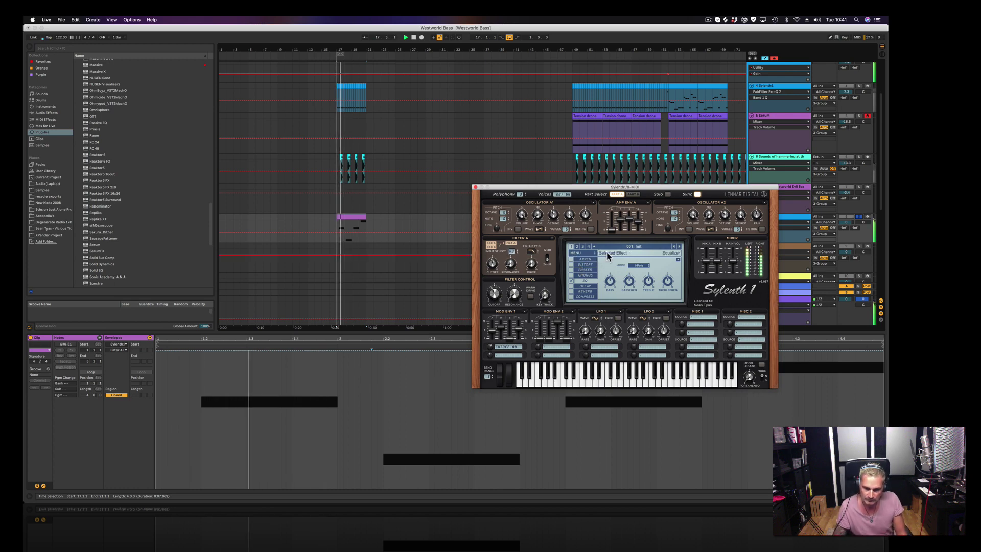
{"action": "left_click", "coordinate": [640, 226]}
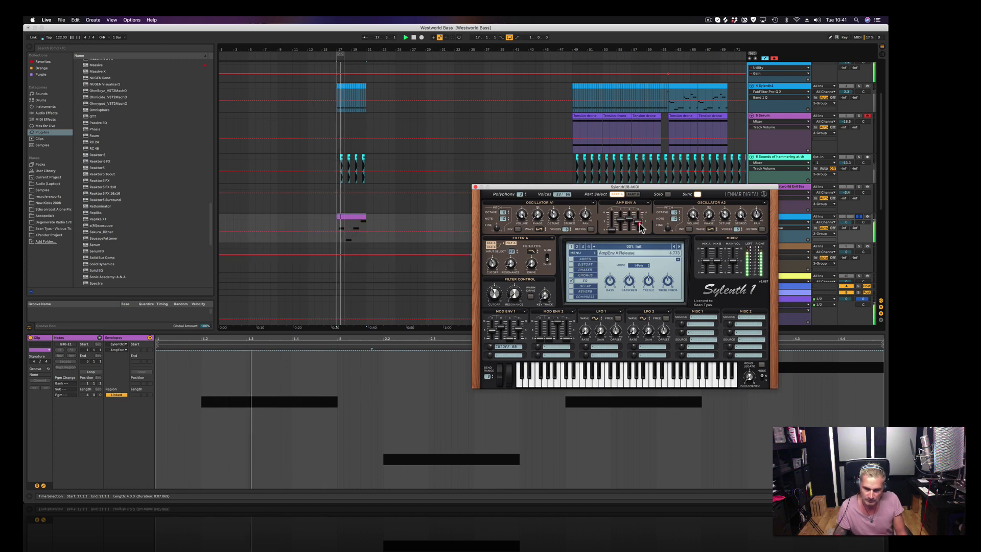
{"action": "left_click_drag", "start_coordinate": [520, 194], "coordinate": [520, 208]}
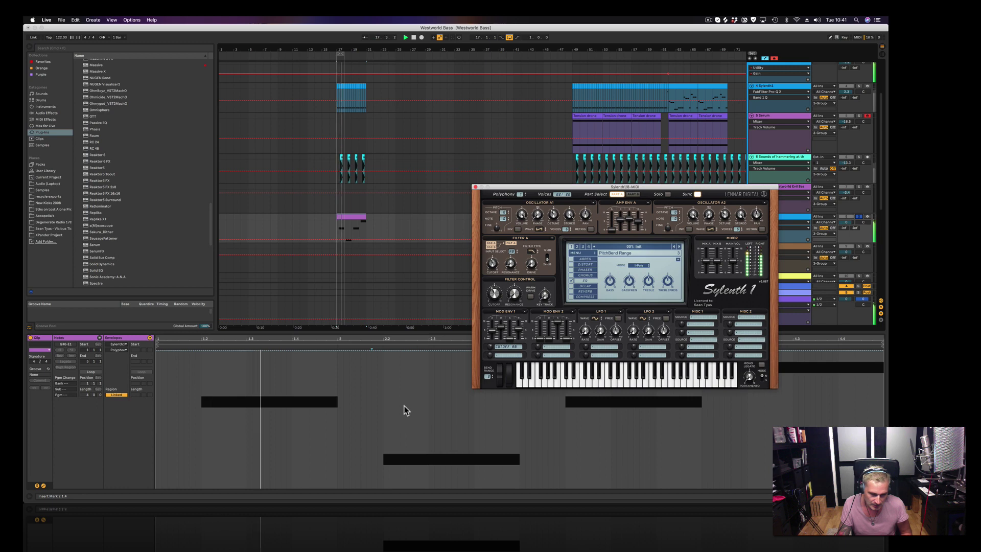
{"action": "left_click", "coordinate": [358, 227]}
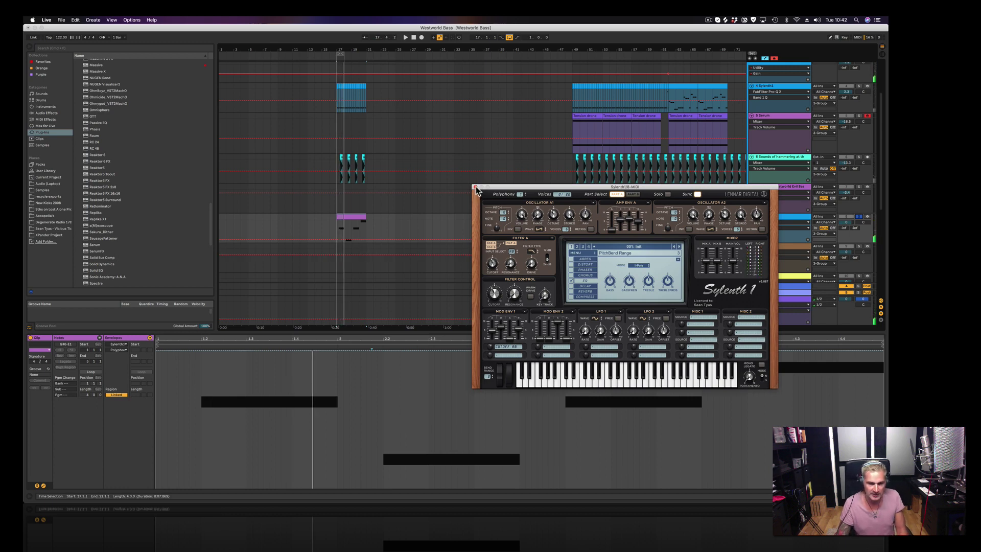
{"action": "left_click", "coordinate": [474, 187]}
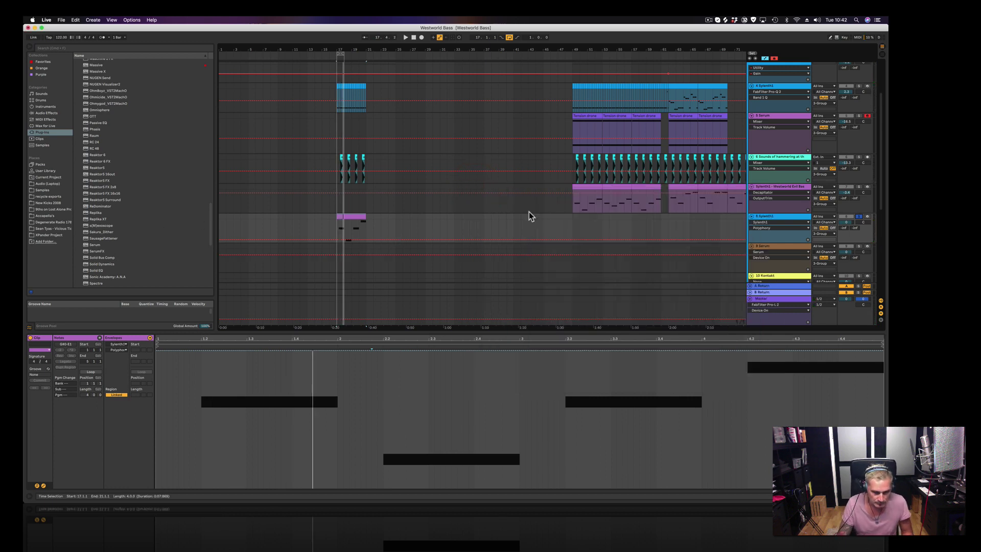
Examine the MIDI notes and the effects chain of the original Evil Bass track at bar 49
{"action": "left_click", "coordinate": [574, 207]}
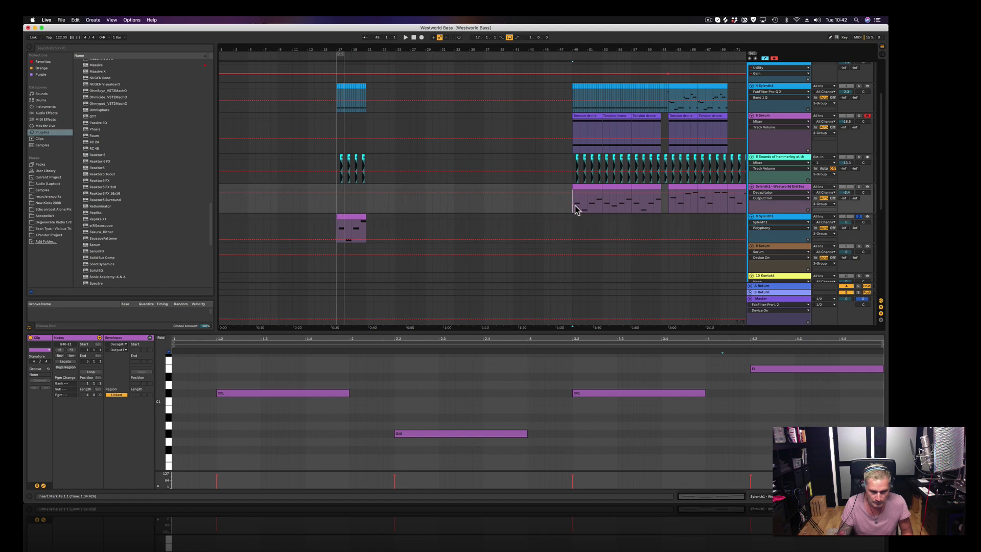
{"action": "key", "text": "shift+Tab"}
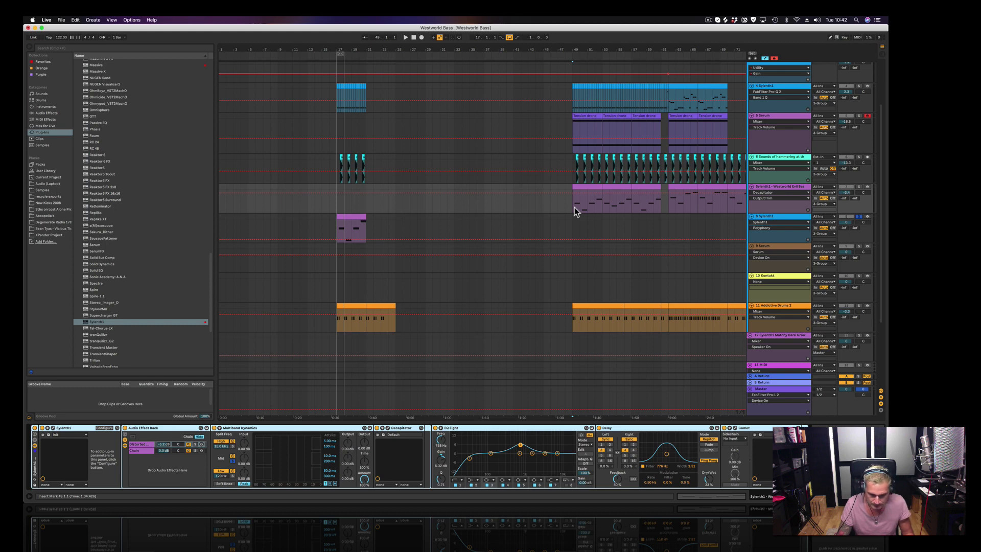
{"action": "key", "text": "shift+Tab"}
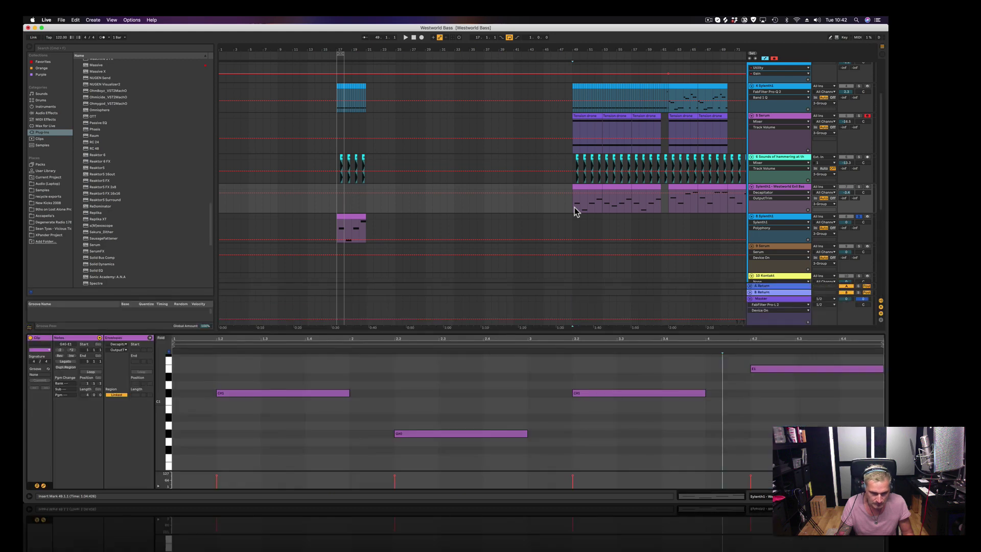
Extend the loop over the new bass clip from bar 17 to 21 and show its track's device chain
{"action": "left_click", "coordinate": [350, 217]}
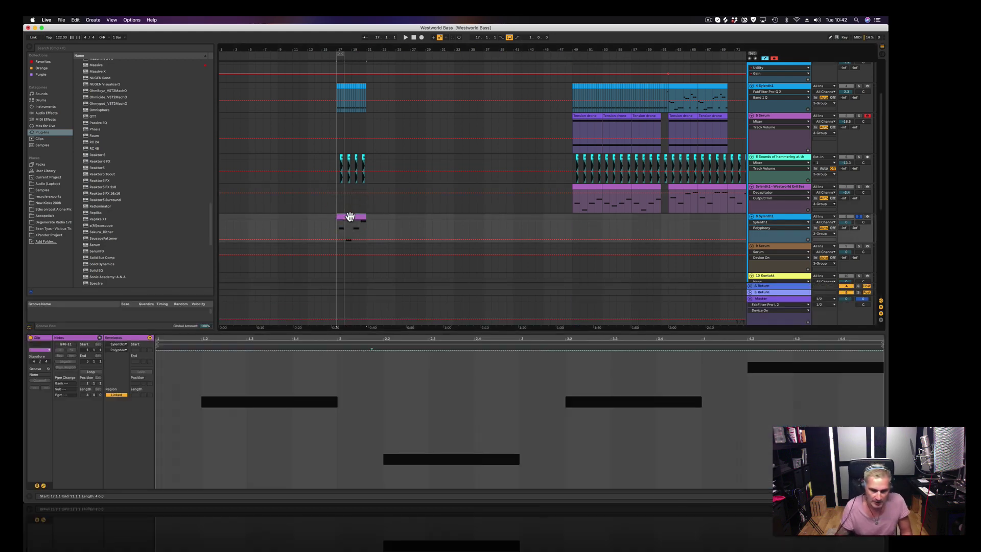
{"action": "left_click_drag", "start_coordinate": [339, 49], "coordinate": [366, 49]}
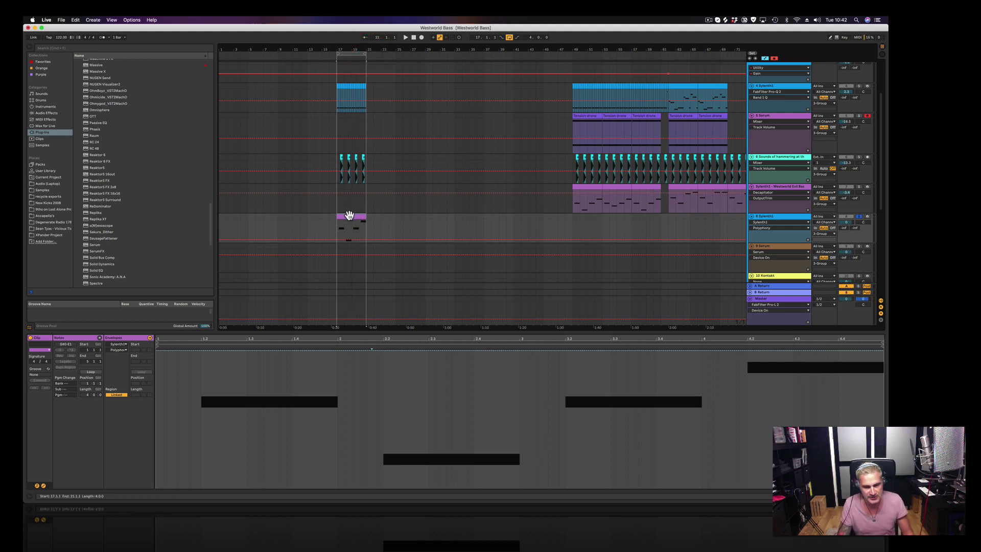
{"action": "key", "text": "shift+Tab"}
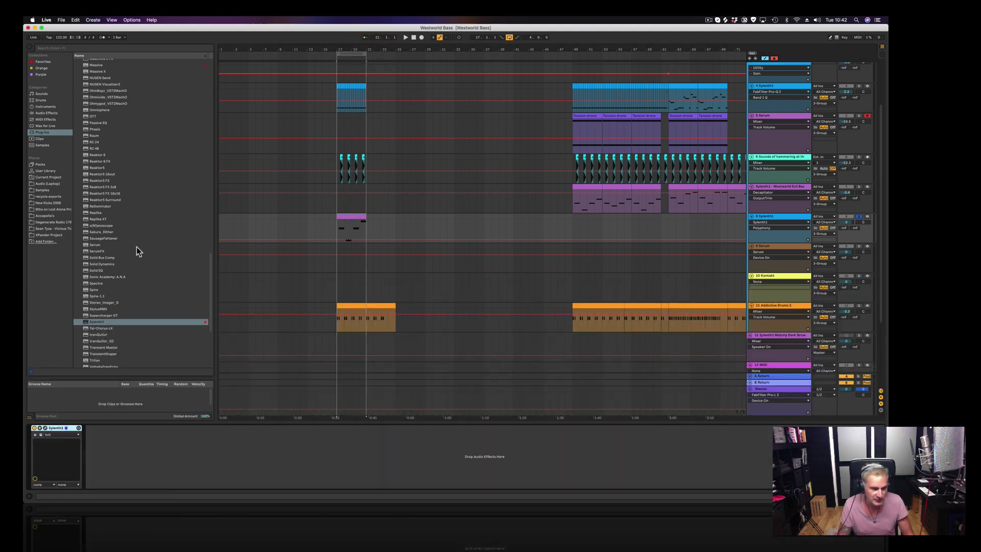
Find Decapitator among the Soundtoys VST plug-ins and add it after Sylenth1 on the new bass track
{"action": "left_click", "coordinate": [49, 113]}
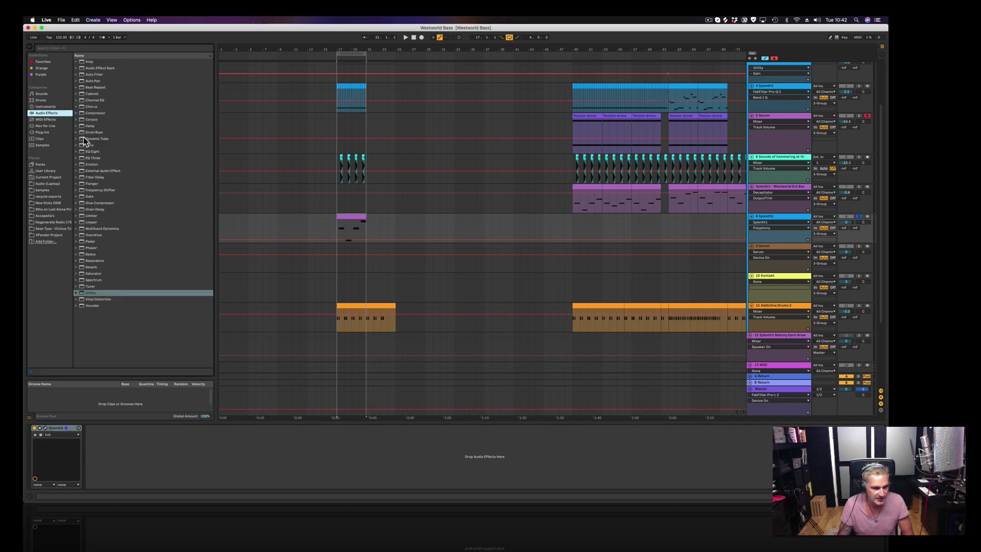
{"action": "left_click", "coordinate": [49, 132]}
{"action": "left_click", "coordinate": [48, 170]}
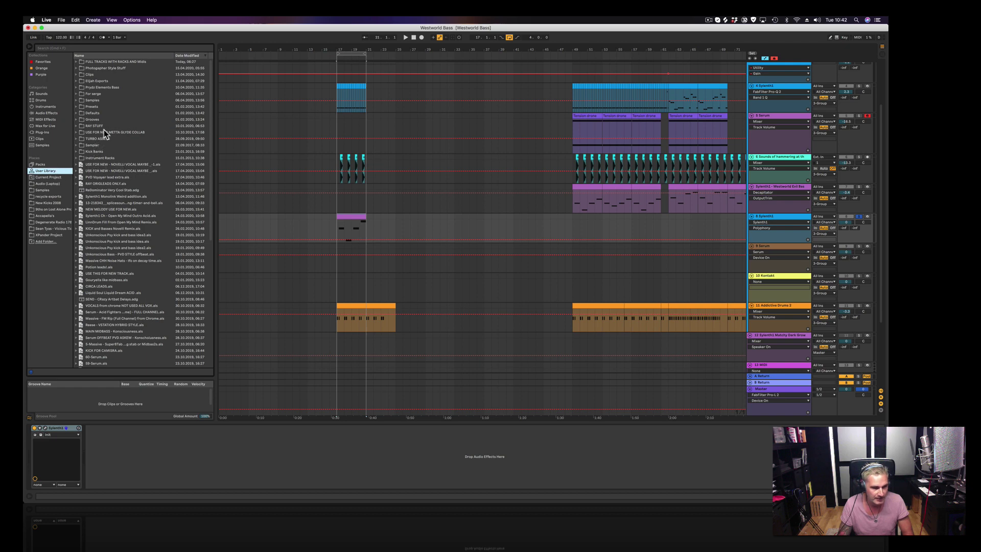
{"action": "left_click", "coordinate": [47, 131]}
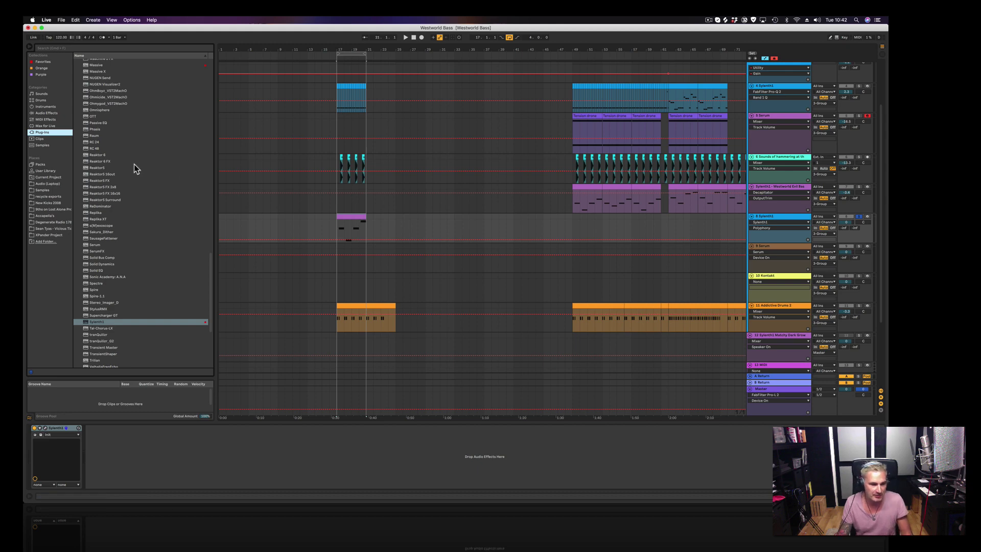
{"action": "scroll", "coordinate": [152, 254], "scroll_direction": "up", "scroll_amount": 20}
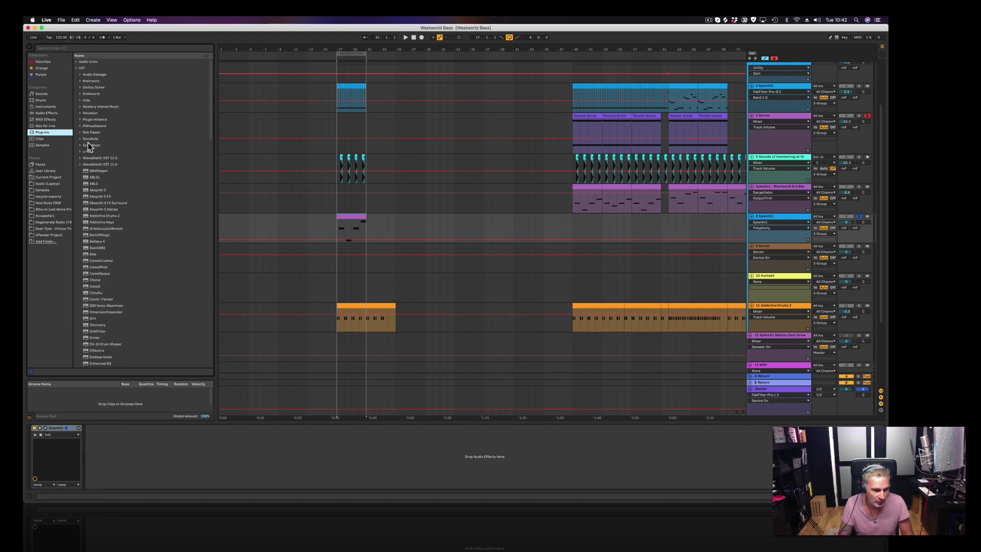
{"action": "left_click", "coordinate": [90, 145]}
{"action": "left_click", "coordinate": [80, 145]}
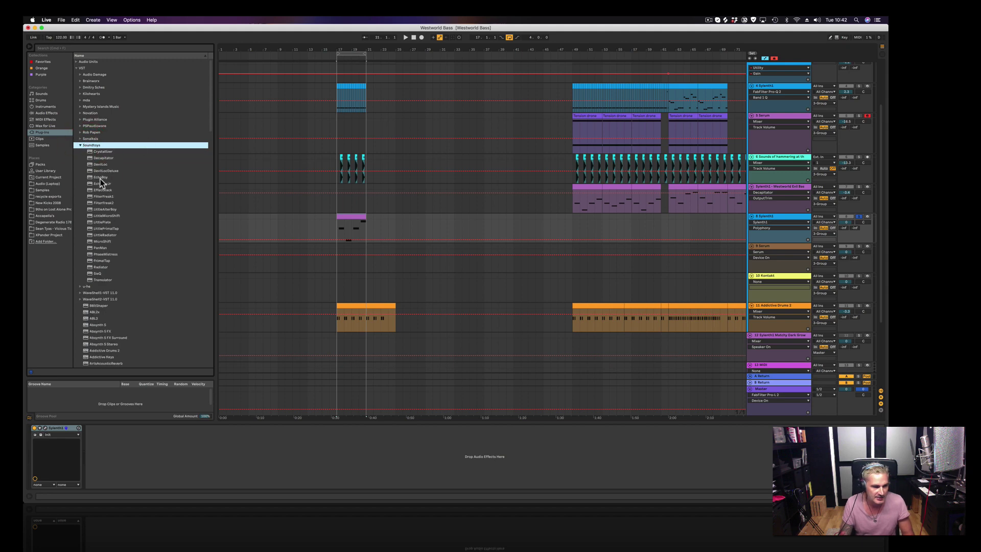
{"action": "left_click_drag", "start_coordinate": [103, 158], "coordinate": [176, 448]}
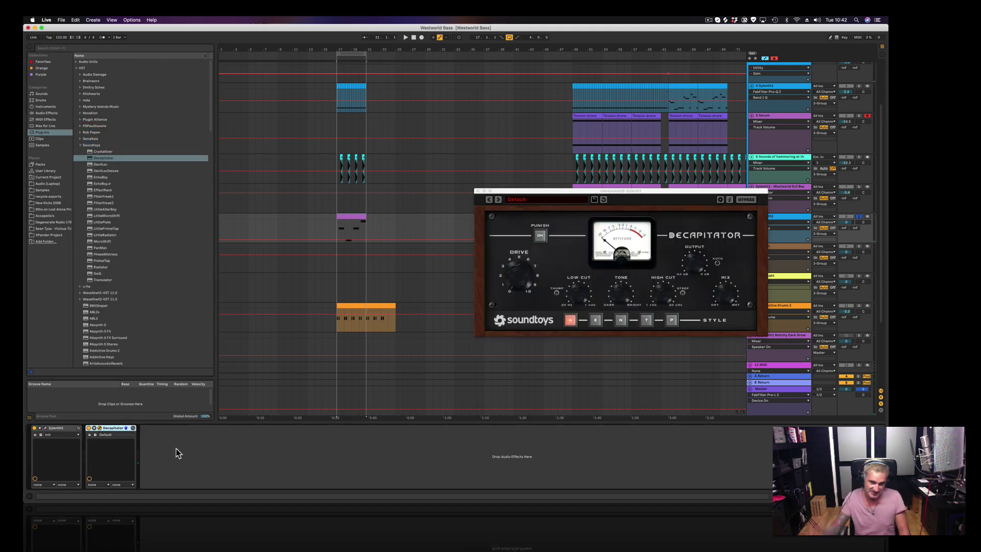
Try Decapitator's style E, return to style A, and adjust Drive while the bass loop plays
{"action": "left_click", "coordinate": [596, 321]}
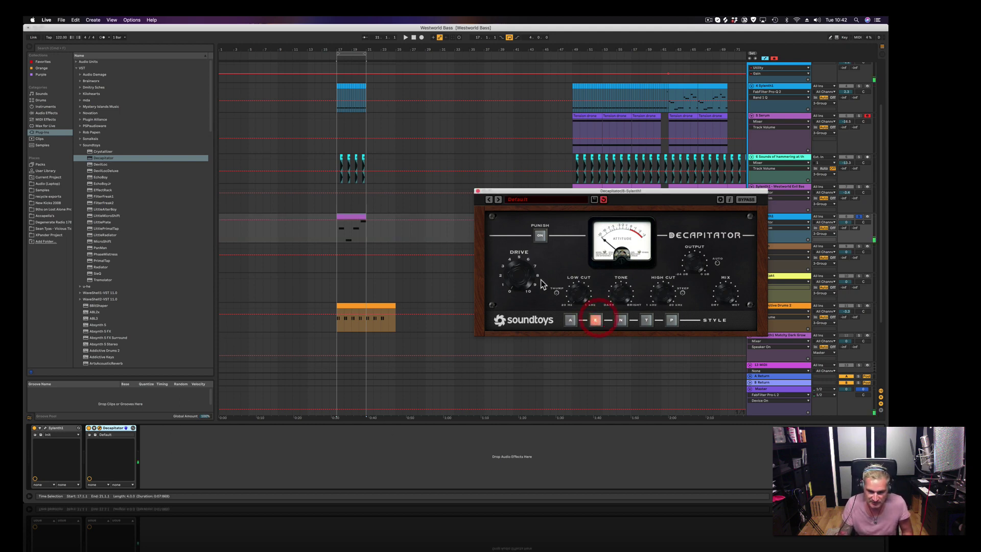
{"action": "left_click", "coordinate": [570, 320]}
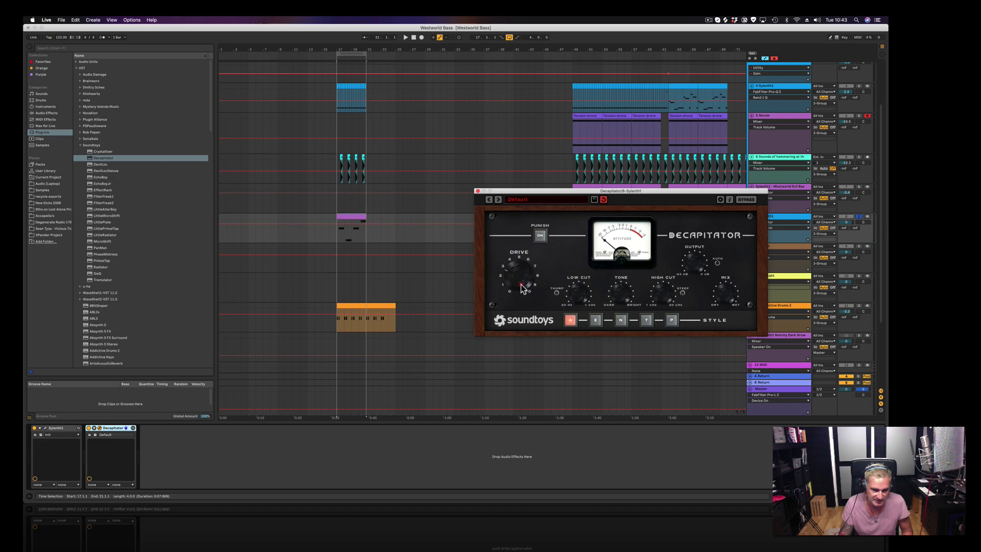
{"action": "left_click", "coordinate": [351, 219]}
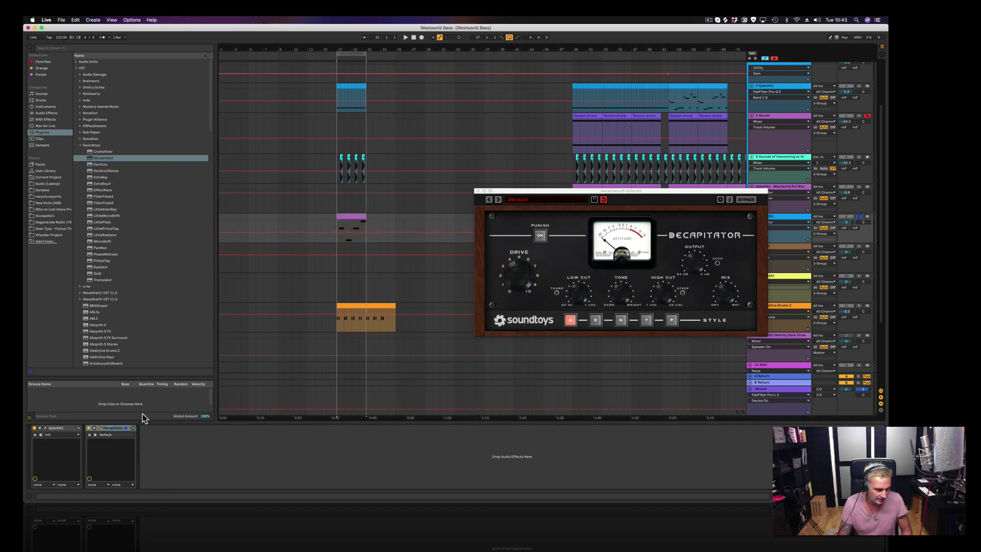
{"action": "key", "text": "space"}
{"action": "left_click", "coordinate": [522, 284]}
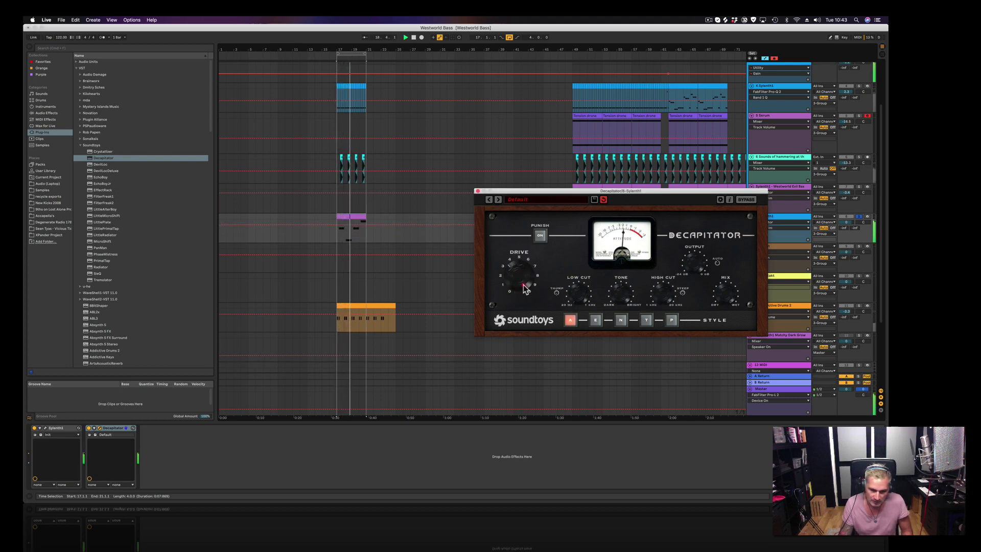
Turn on Decapitator's Punish and readjust its Drive during playback
{"action": "left_click", "coordinate": [540, 235]}
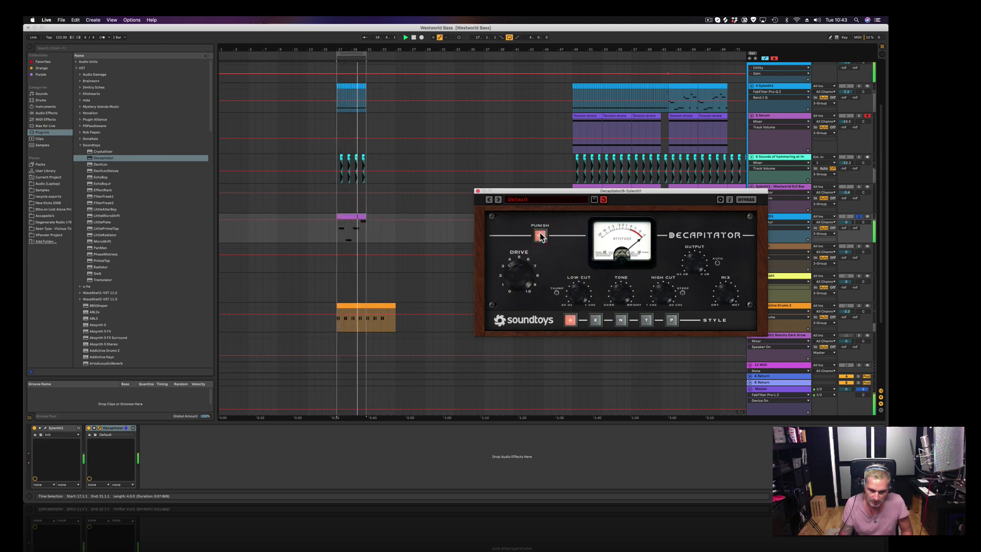
{"action": "left_click_drag", "start_coordinate": [557, 192], "coordinate": [540, 195]}
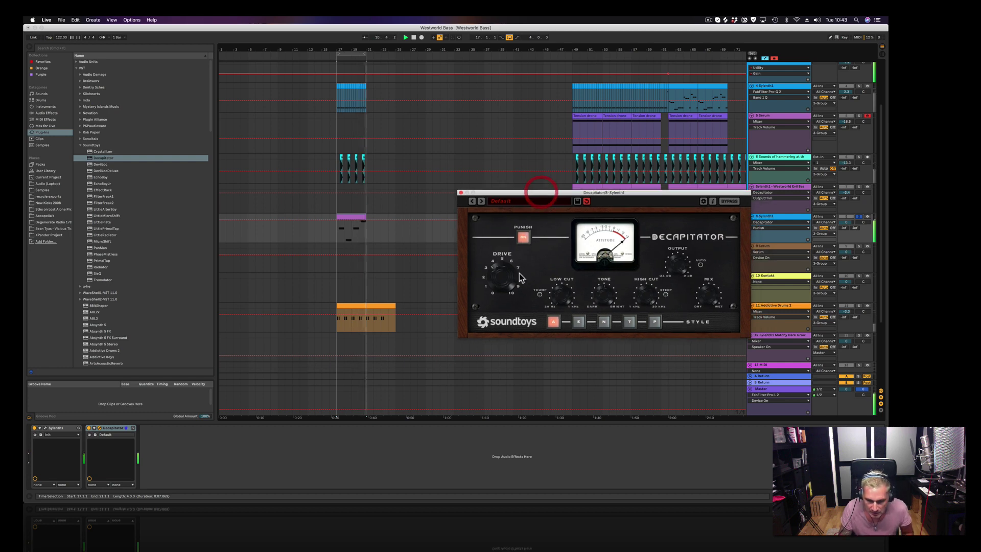
{"action": "left_click", "coordinate": [501, 286]}
{"action": "left_click_drag", "start_coordinate": [500, 286], "coordinate": [503, 266]}
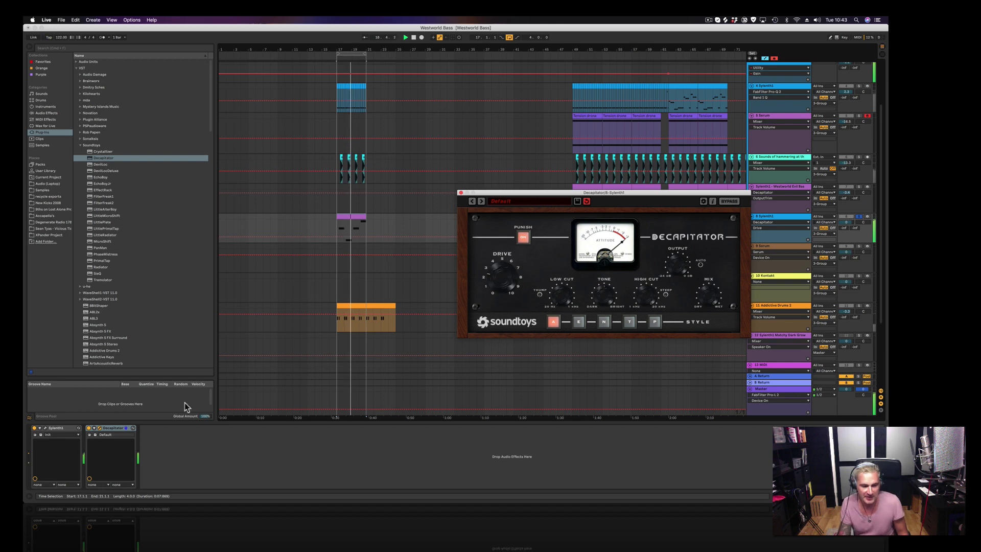
Group Decapitator on the new bass track into an Audio Effect Rack and show the rack's chain list
{"action": "left_click", "coordinate": [110, 430]}
{"action": "key", "text": "super+g"}
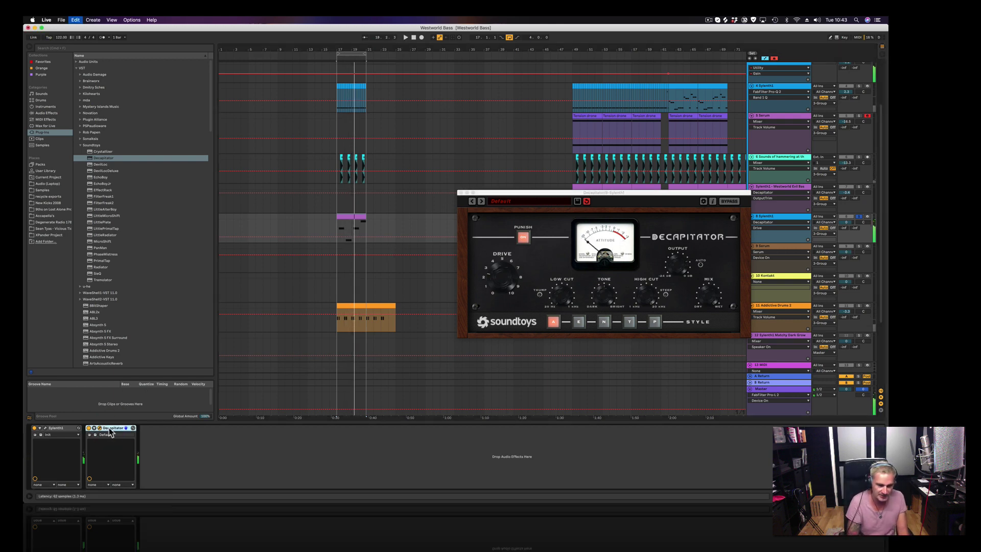
{"action": "left_click", "coordinate": [89, 443]}
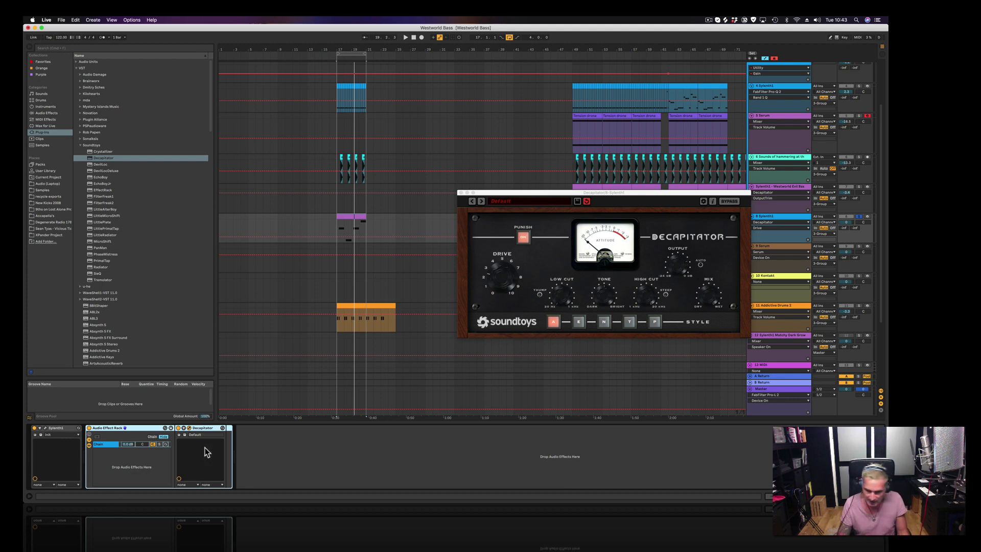
{"action": "left_click", "coordinate": [114, 452]}
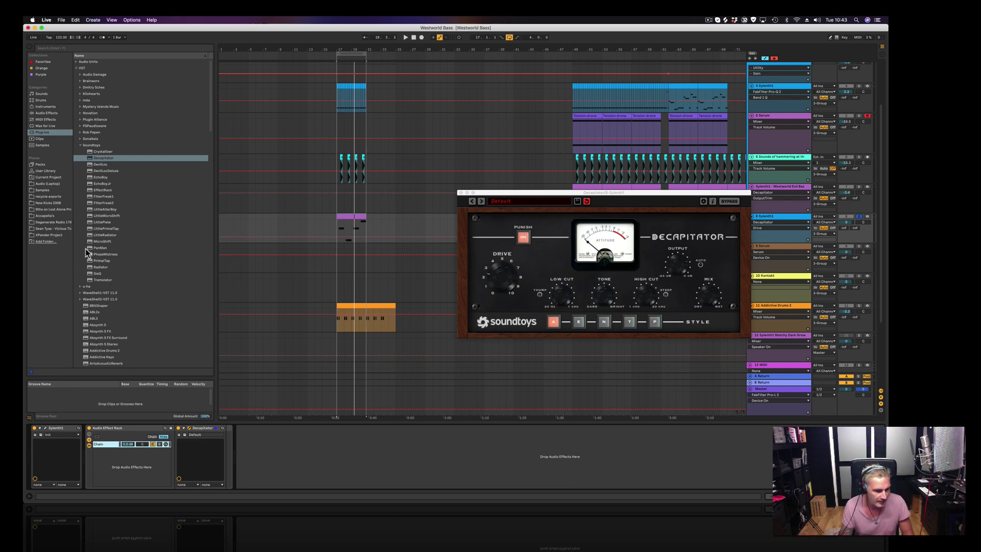
{"action": "left_click", "coordinate": [203, 427]}
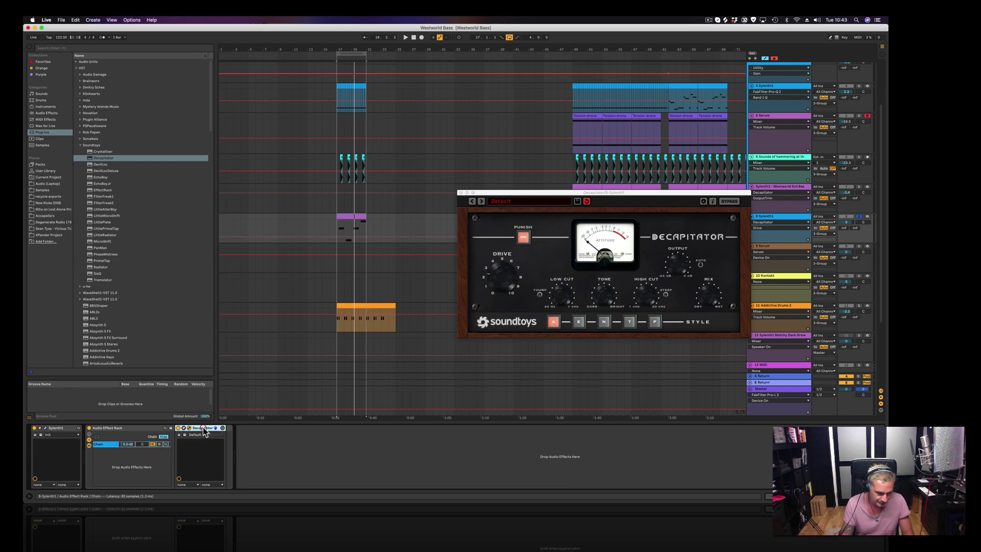
{"action": "left_click", "coordinate": [109, 445]}
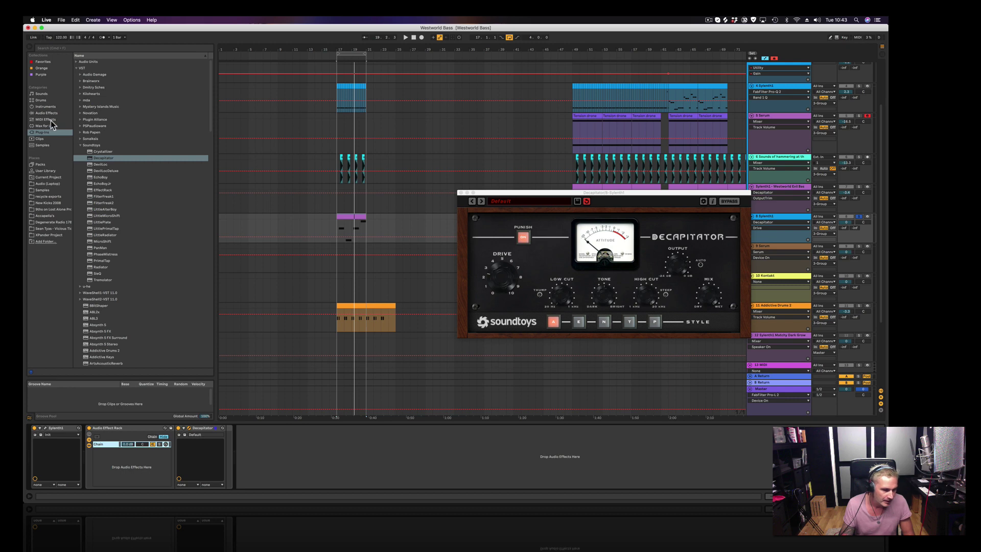
Find Multiband Dynamics among the audio effects and insert it before Decapitator in the rack's chain
{"action": "left_click", "coordinate": [85, 145]}
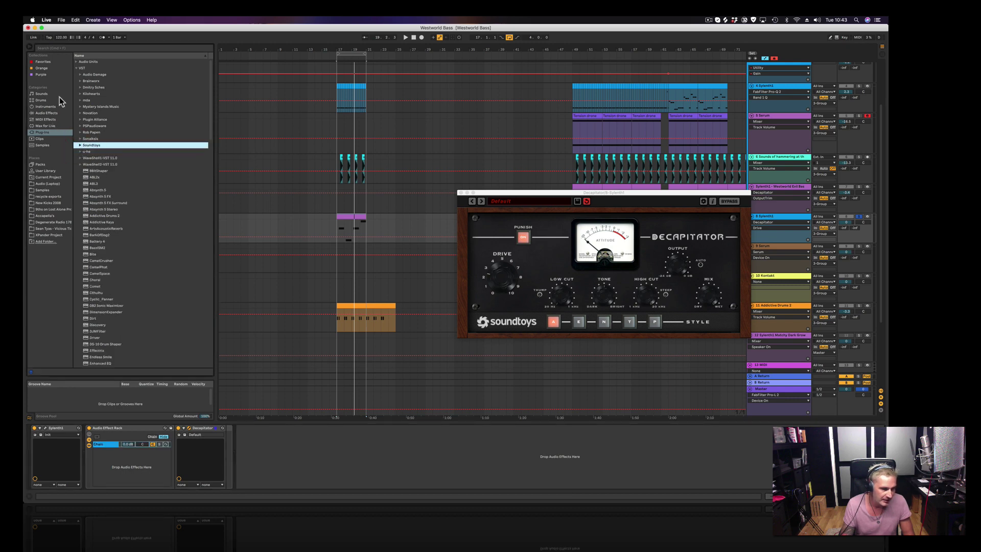
{"action": "left_click", "coordinate": [46, 113]}
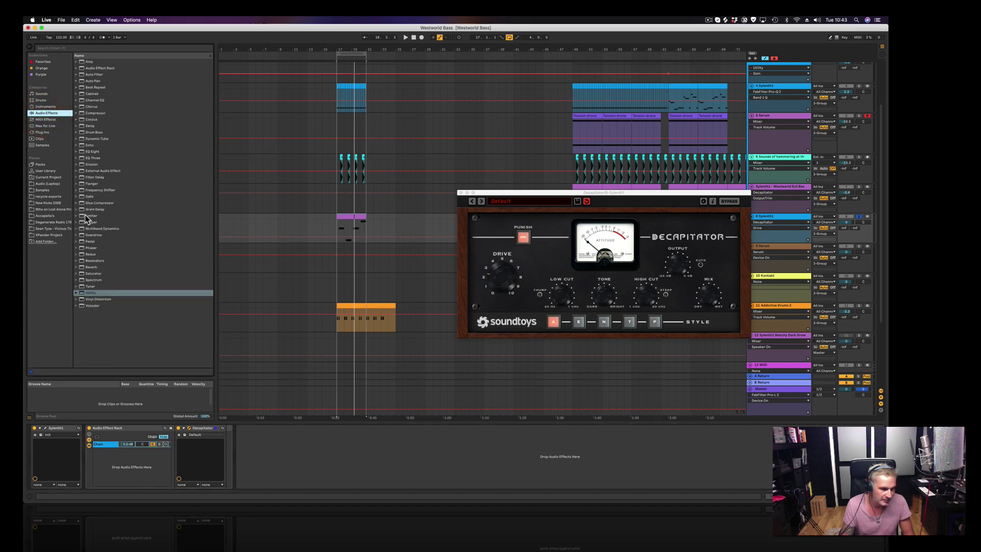
{"action": "left_click", "coordinate": [82, 228]}
{"action": "left_click", "coordinate": [76, 229]}
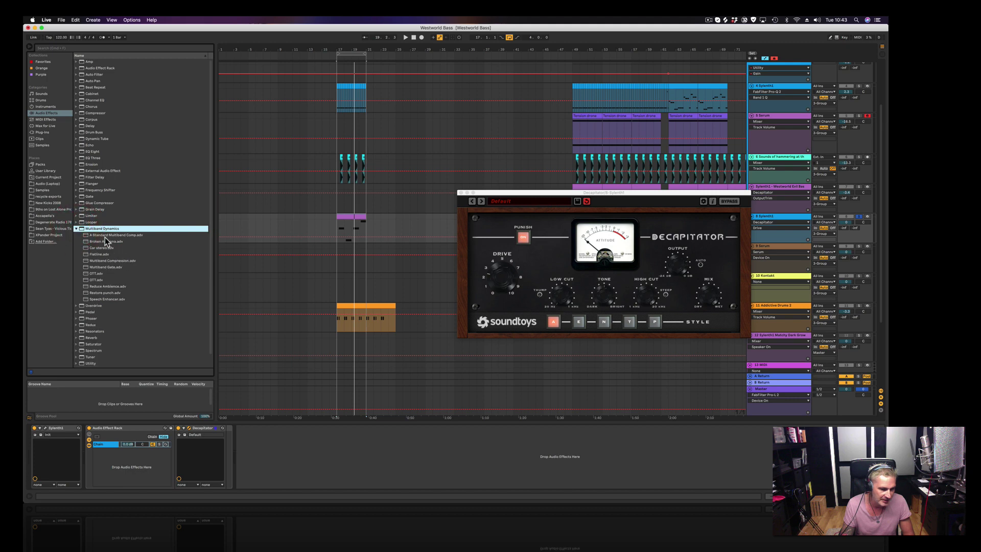
{"action": "left_click", "coordinate": [77, 229]}
{"action": "left_click_drag", "start_coordinate": [96, 233], "coordinate": [176, 438]}
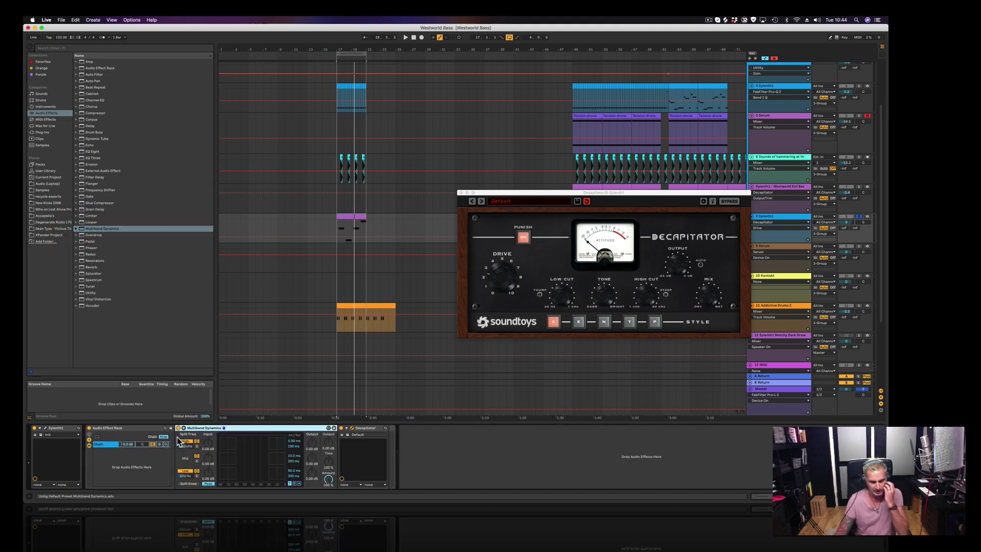
Adjust Multiband Dynamics' split frequencies and solo its mid band while the bass loop plays
{"action": "left_click", "coordinate": [185, 475]}
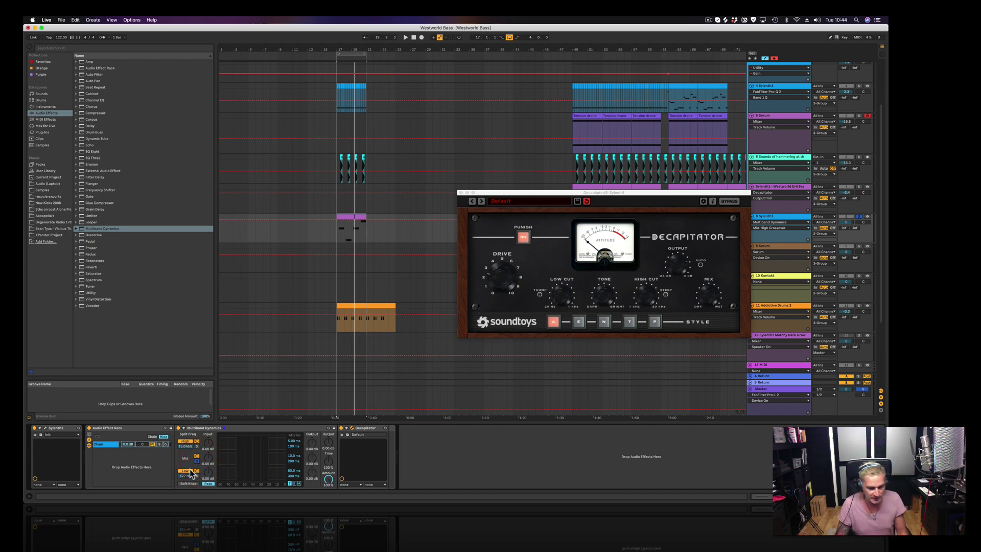
{"action": "key", "text": "space"}
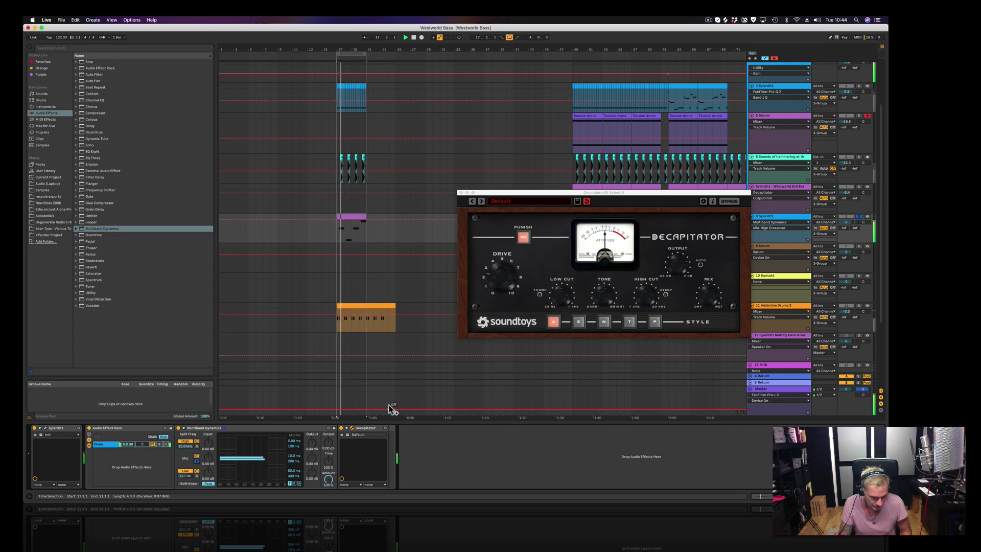
{"action": "left_click", "coordinate": [198, 462]}
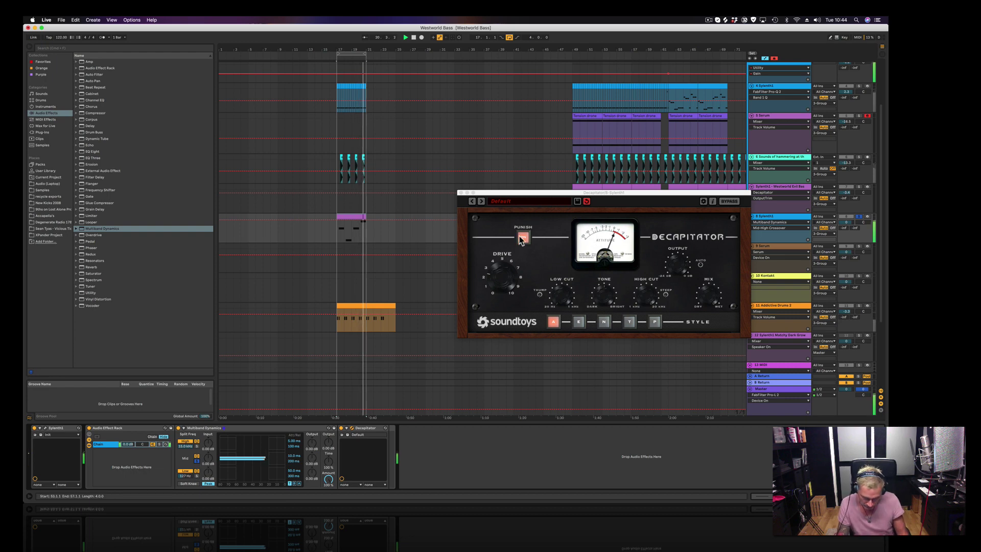
Duplicate the rack's chain and delete Decapitator from the copy
{"action": "left_click", "coordinate": [105, 445]}
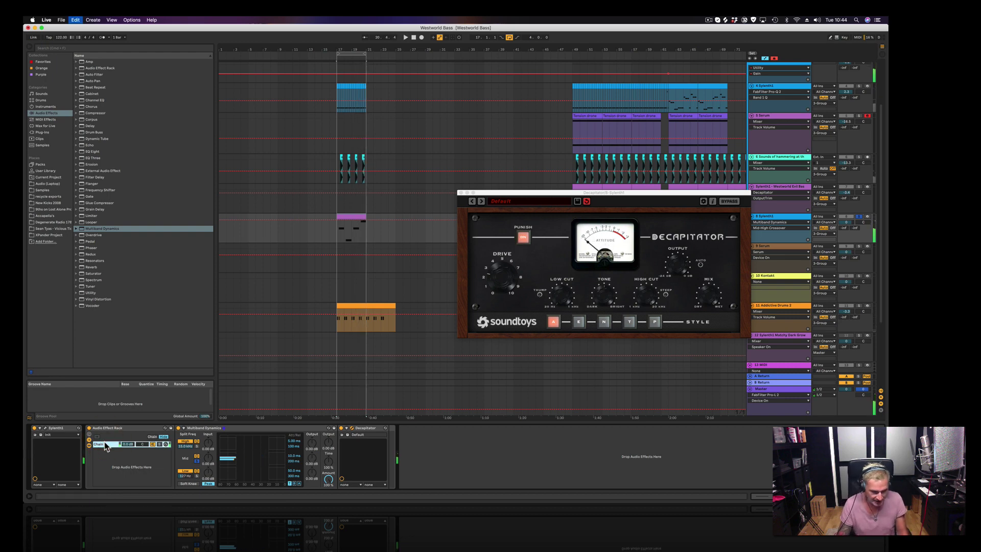
{"action": "key", "text": "super+d"}
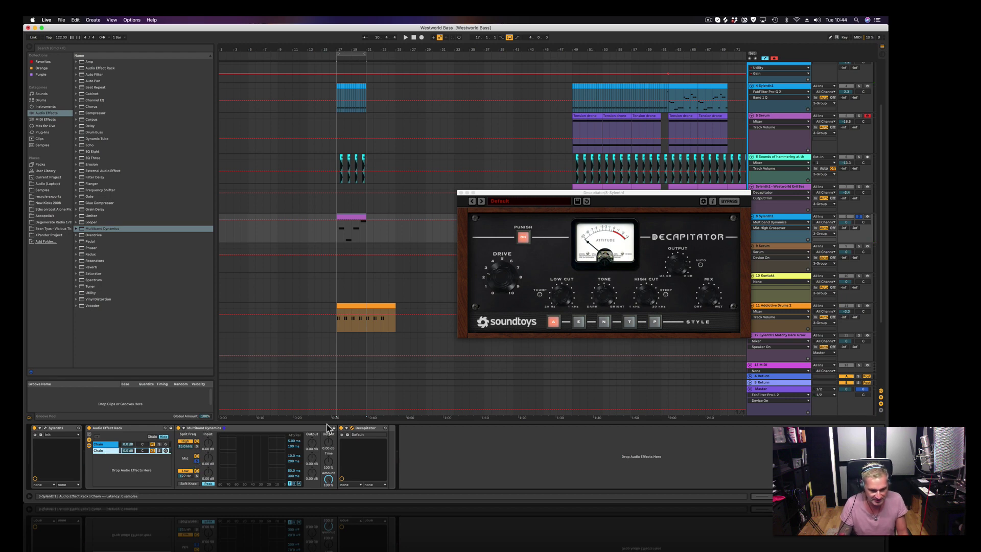
{"action": "left_click", "coordinate": [364, 429]}
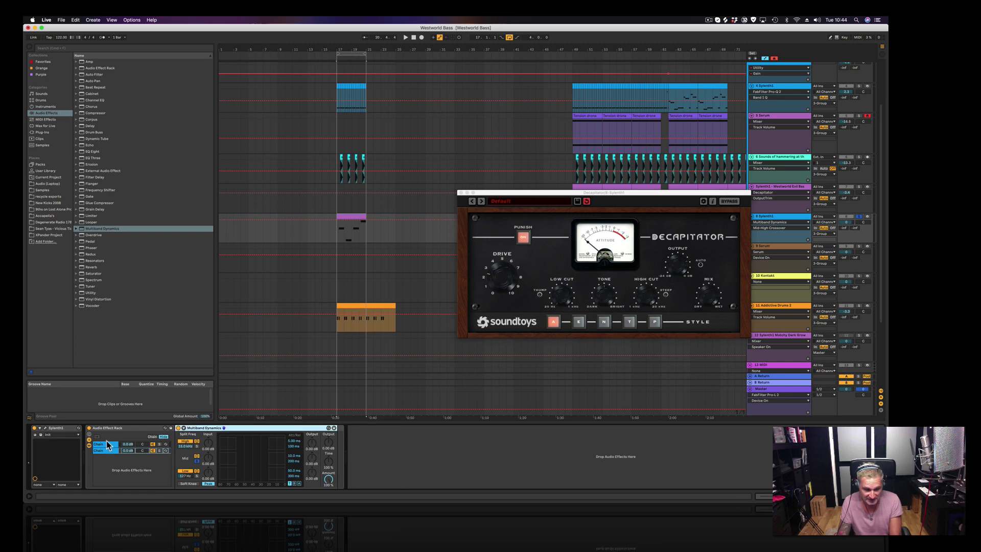
Rename the chain with Decapitator as DISTORTED and the other chain as SUB CLEAN
{"action": "left_click", "coordinate": [100, 445]}
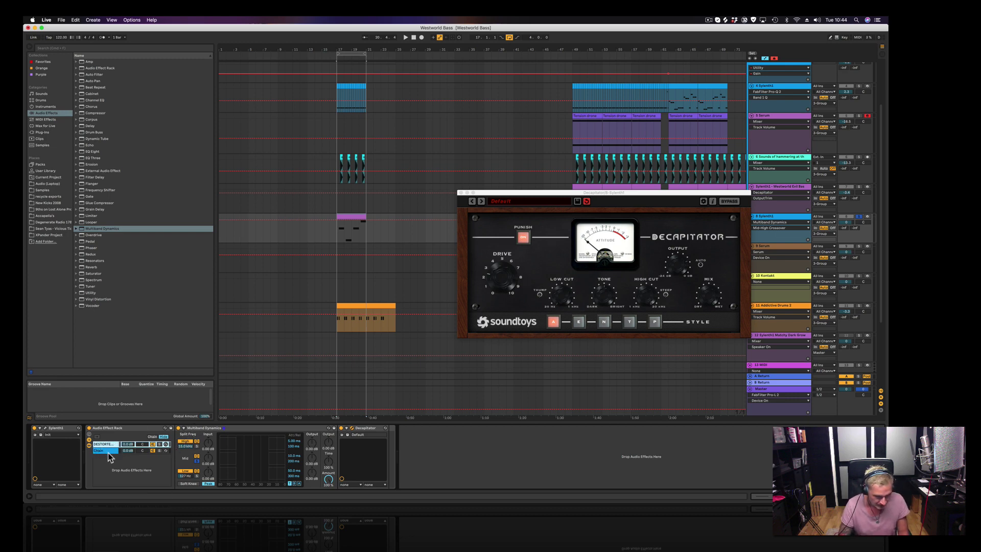
{"action": "left_click", "coordinate": [107, 451]}
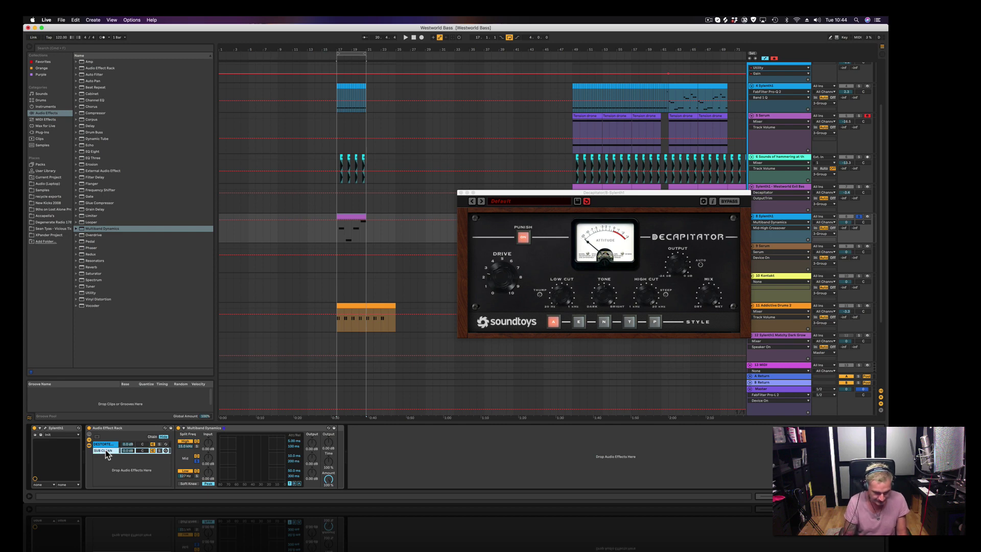
Solo the low band instead of the mid band in the SUB CLEAN chain's Multiband Dynamics and play the loop
{"action": "left_click", "coordinate": [233, 452]}
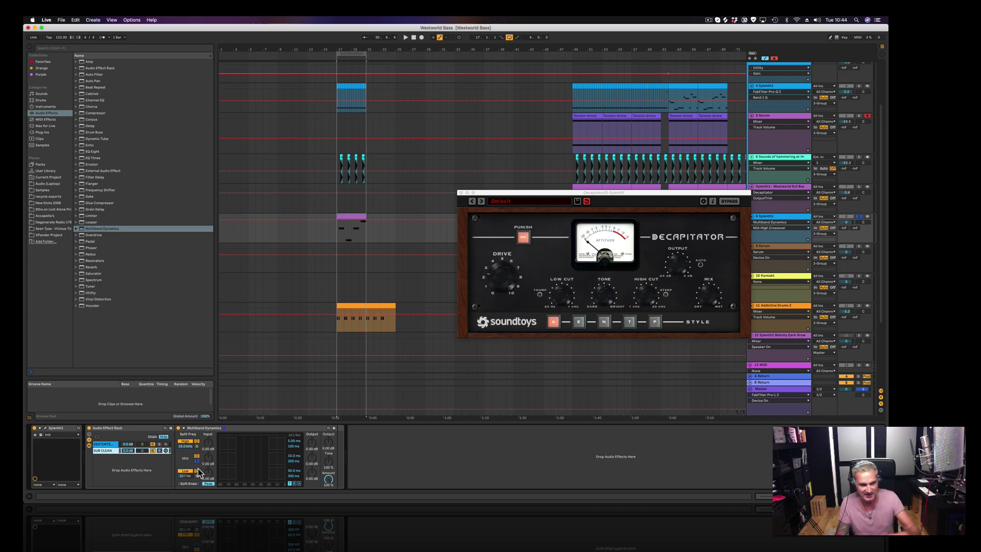
{"action": "left_click", "coordinate": [196, 464]}
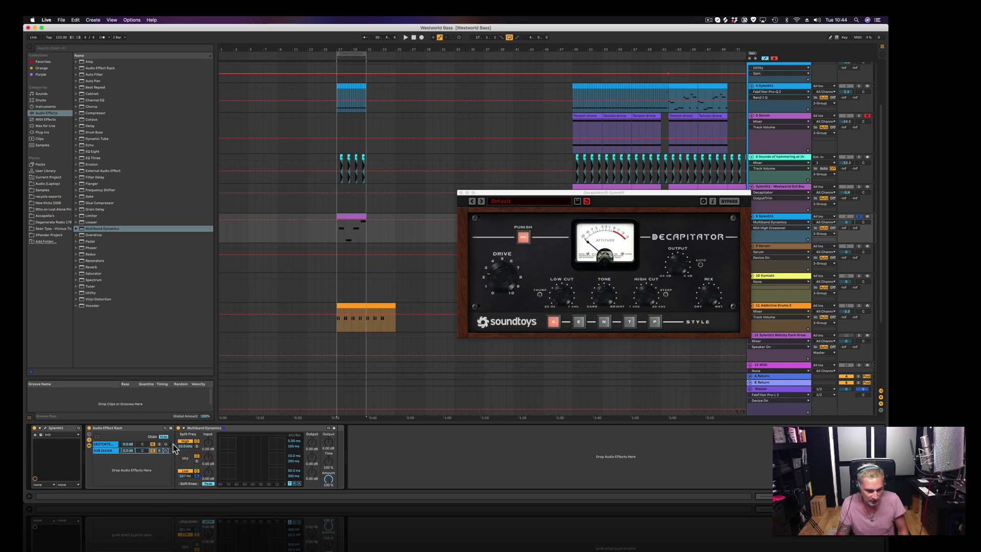
{"action": "key", "text": "space"}
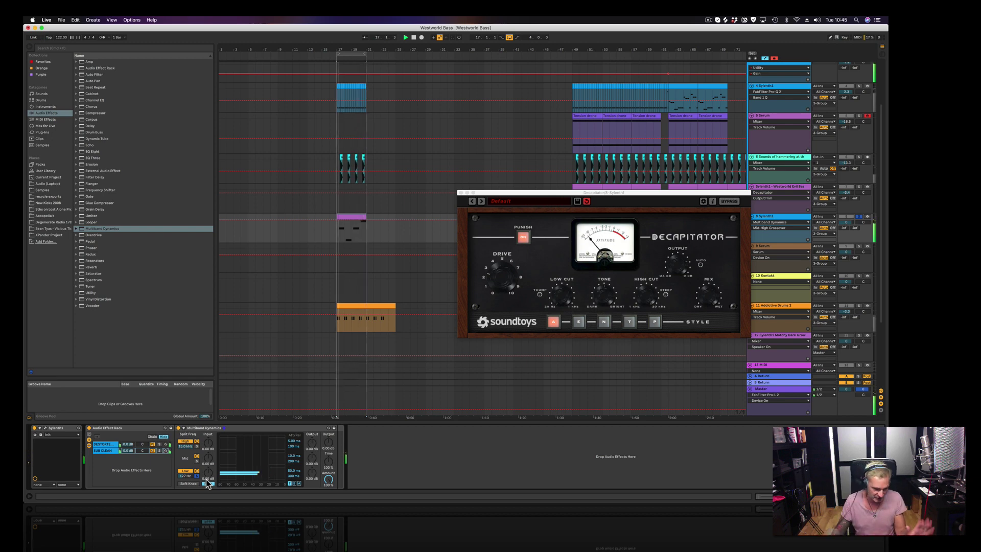
Add Delay after Decapitator in the distorted chain and adjust its Feedback and Dry/Wet during playback
{"action": "left_click", "coordinate": [97, 452]}
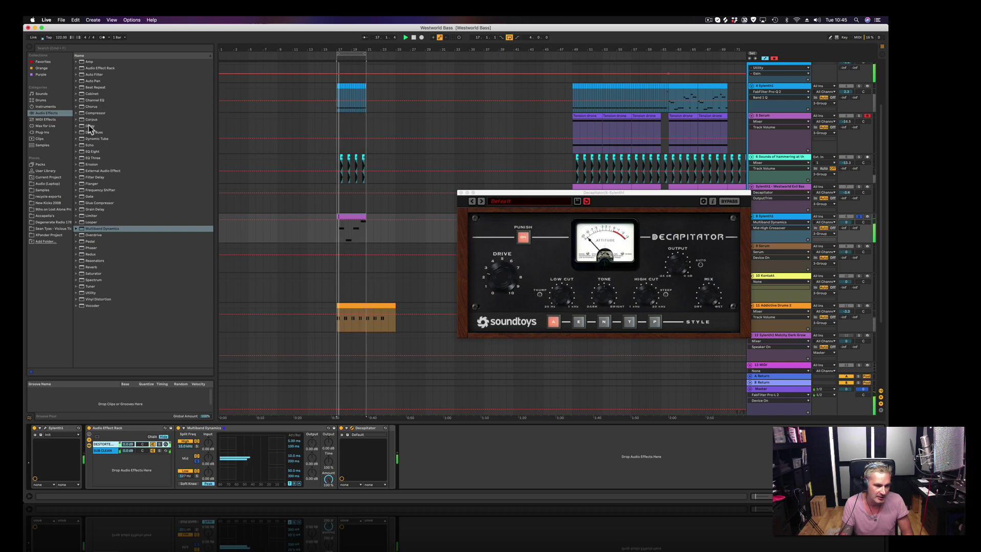
{"action": "left_click_drag", "start_coordinate": [88, 125], "coordinate": [476, 455]}
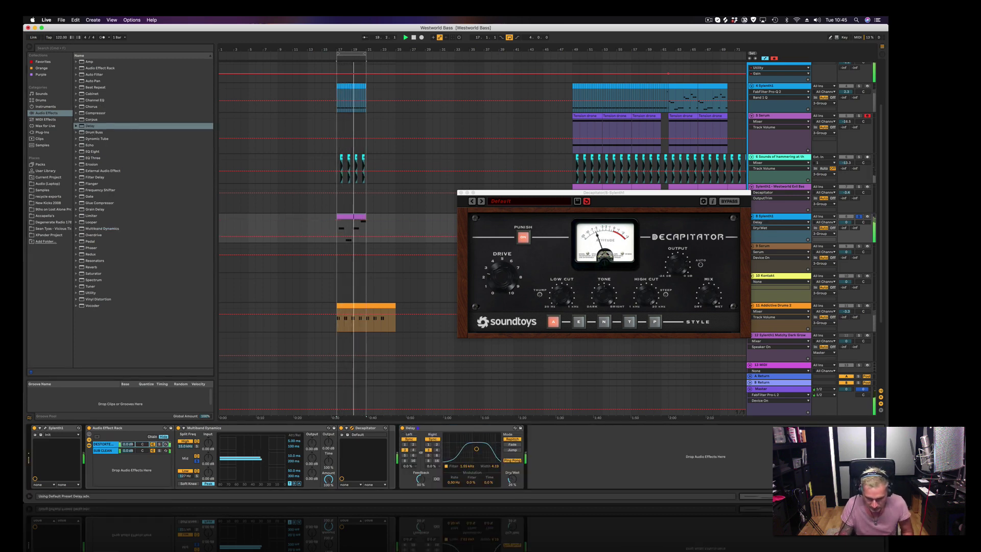
{"action": "left_click_drag", "start_coordinate": [517, 485], "coordinate": [517, 494]}
{"action": "left_click_drag", "start_coordinate": [421, 480], "coordinate": [423, 485]}
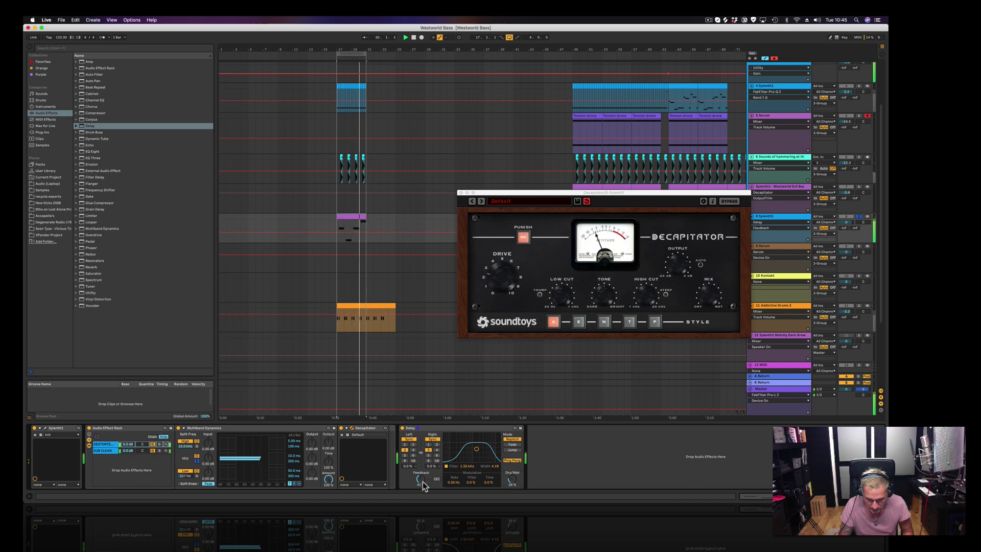
{"action": "left_click", "coordinate": [436, 449]}
{"action": "left_click_drag", "start_coordinate": [511, 478], "coordinate": [511, 481]}
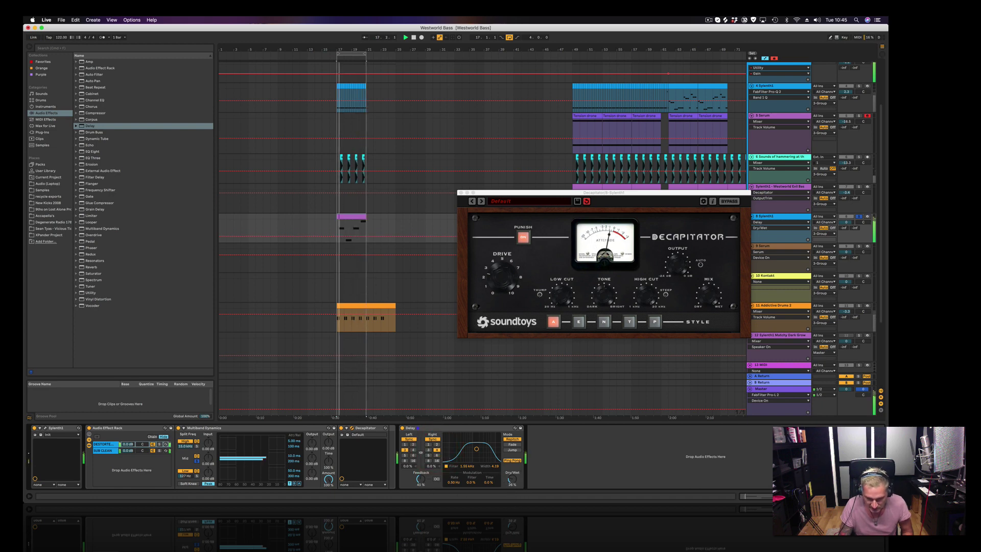
Find Comet among the VST plug-ins, add it after Delay in the distorted chain, and close Decapitator's window
{"action": "left_click", "coordinate": [45, 170]}
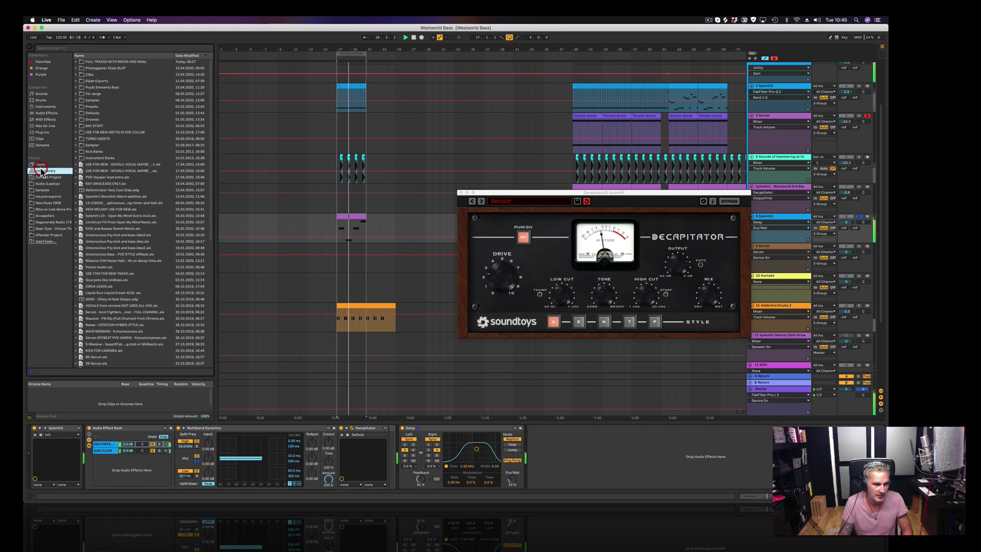
{"action": "left_click", "coordinate": [50, 132]}
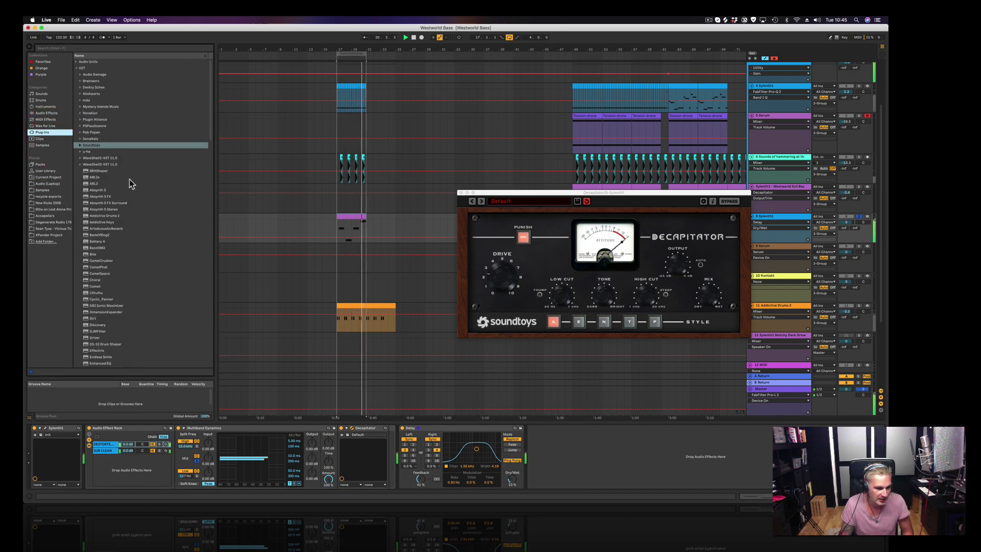
{"action": "double_click", "coordinate": [90, 286]}
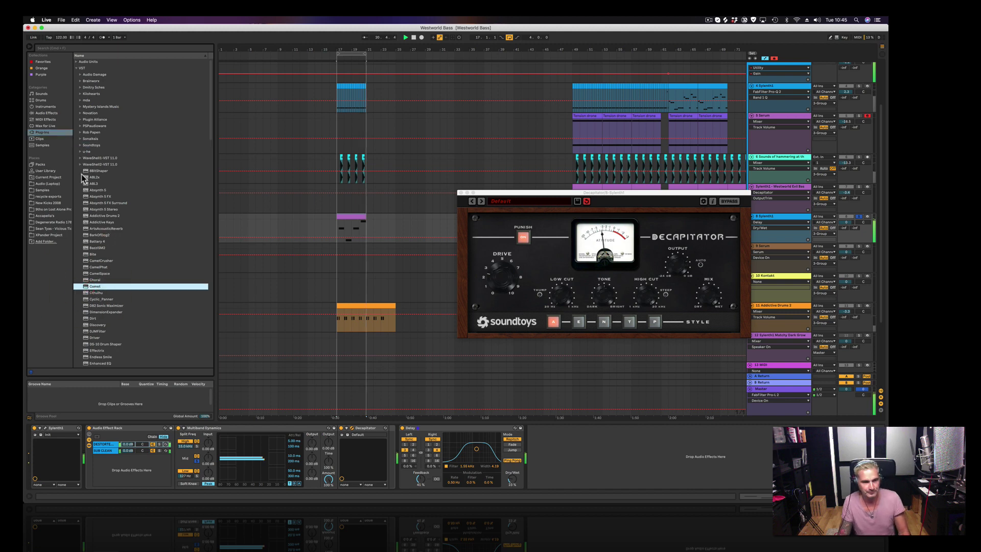
{"action": "left_click", "coordinate": [53, 107]}
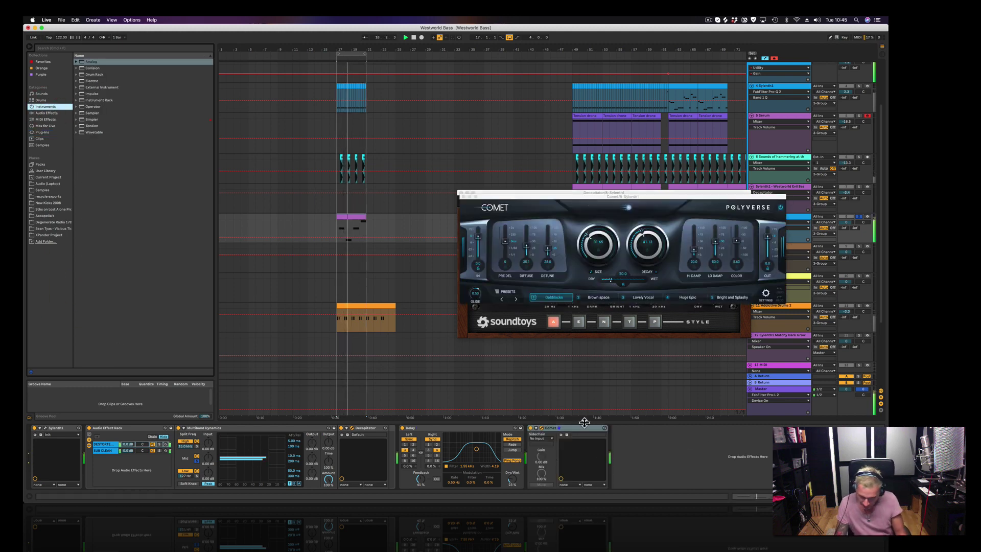
{"action": "left_click_drag", "start_coordinate": [621, 197], "coordinate": [585, 261]}
{"action": "left_click", "coordinate": [459, 193]}
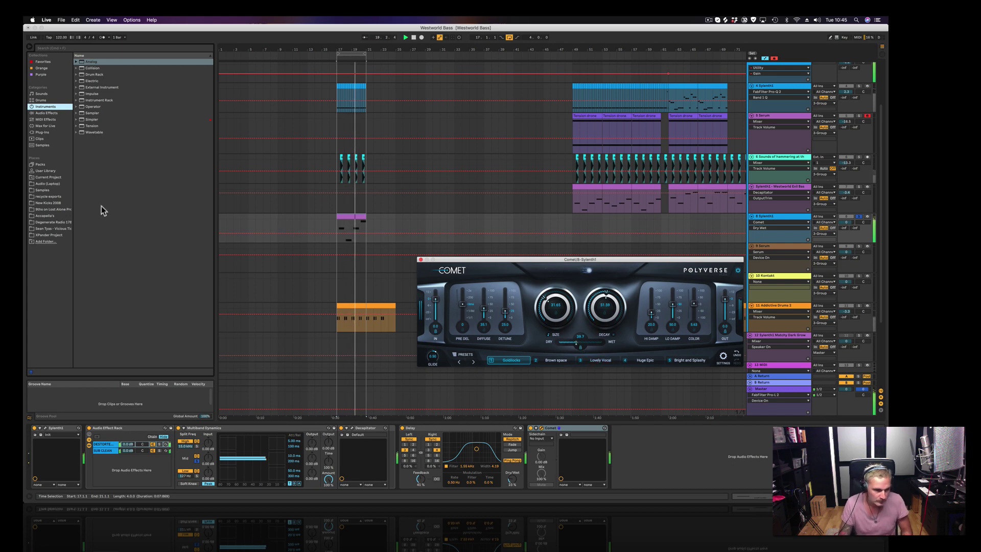
Following the original evil bass's device chain, insert EQ Eight between Decapitator and Delay, and boost the mids while the loop plays
{"action": "left_click", "coordinate": [47, 113]}
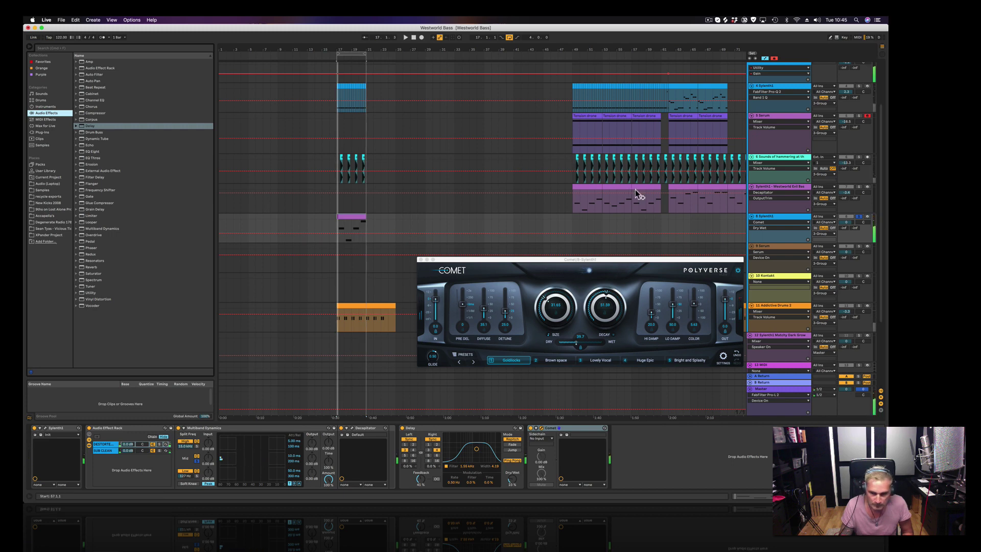
{"action": "left_click", "coordinate": [589, 207]}
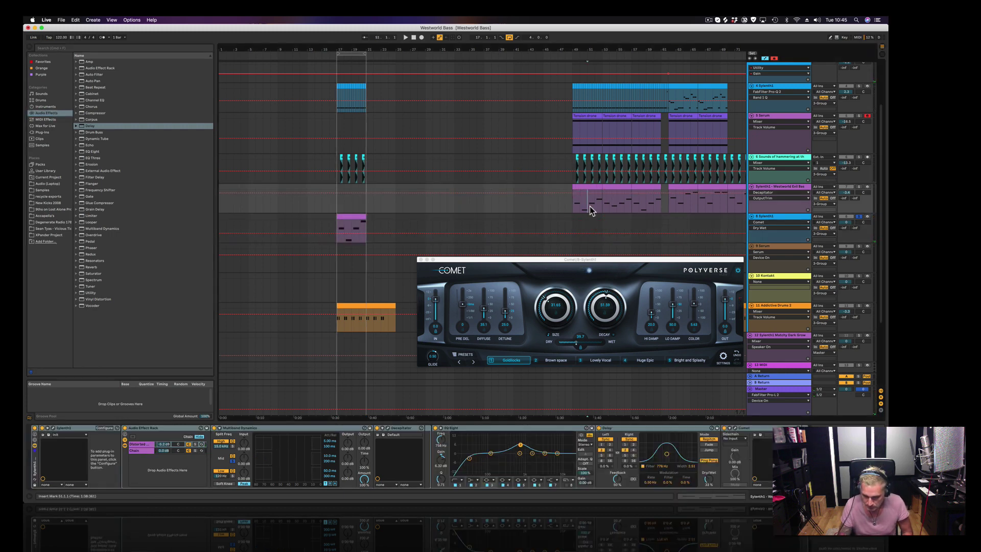
{"action": "left_click", "coordinate": [346, 215]}
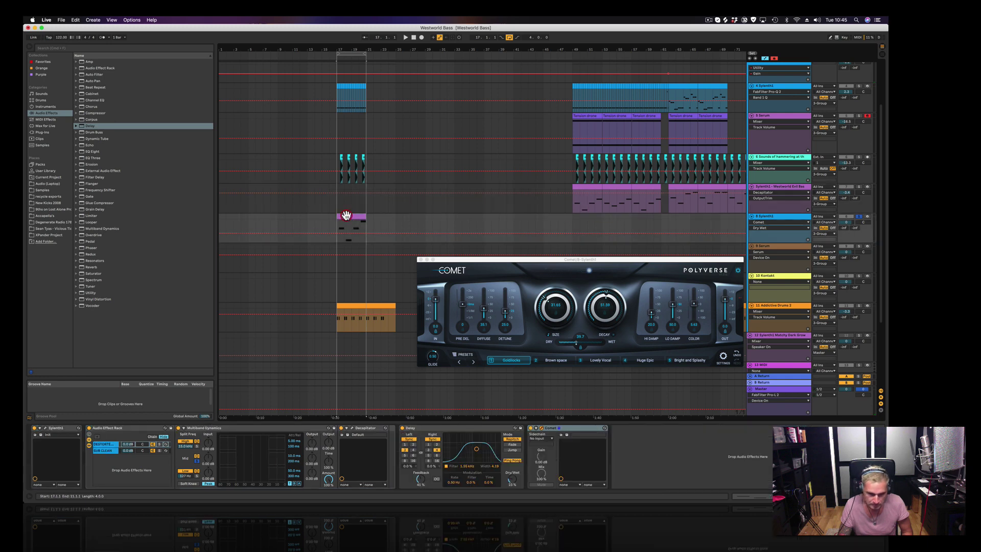
{"action": "key", "text": "space"}
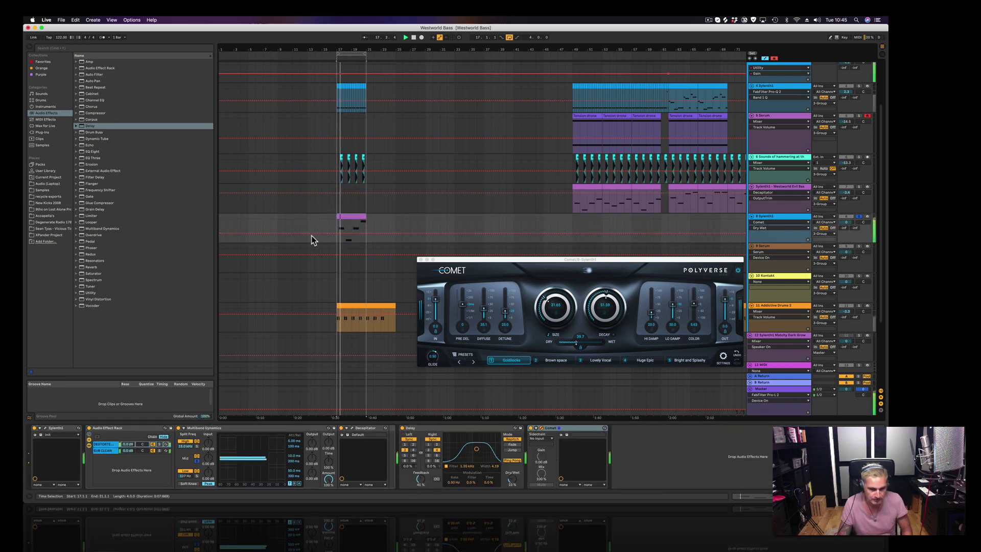
{"action": "mouse_move", "coordinate": [89, 153]}
{"action": "left_mouse_down"}
{"action": "mouse_move", "coordinate": [396, 396]}
{"action": "mouse_move", "coordinate": [396, 448]}
{"action": "left_mouse_up"}
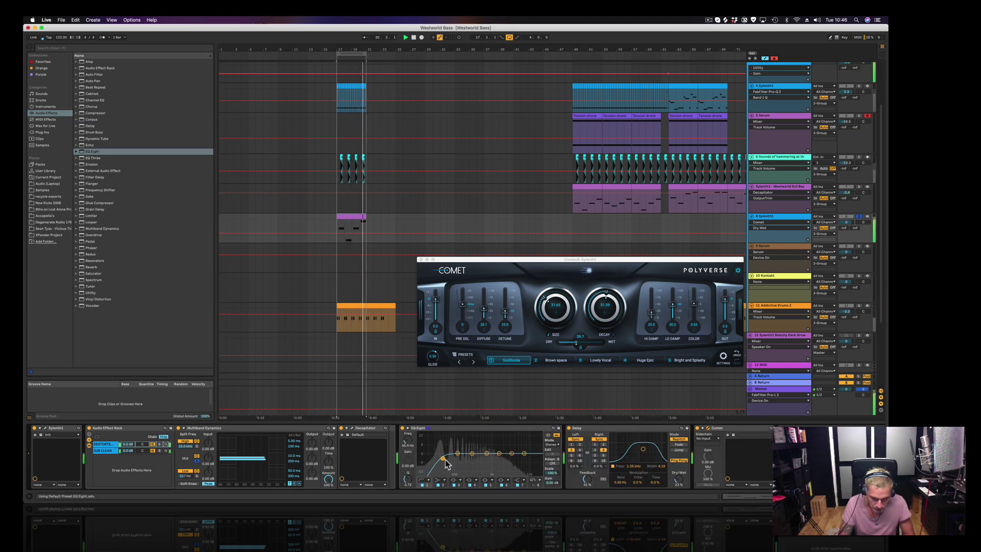
{"action": "left_click_drag", "start_coordinate": [487, 453], "coordinate": [487, 447]}
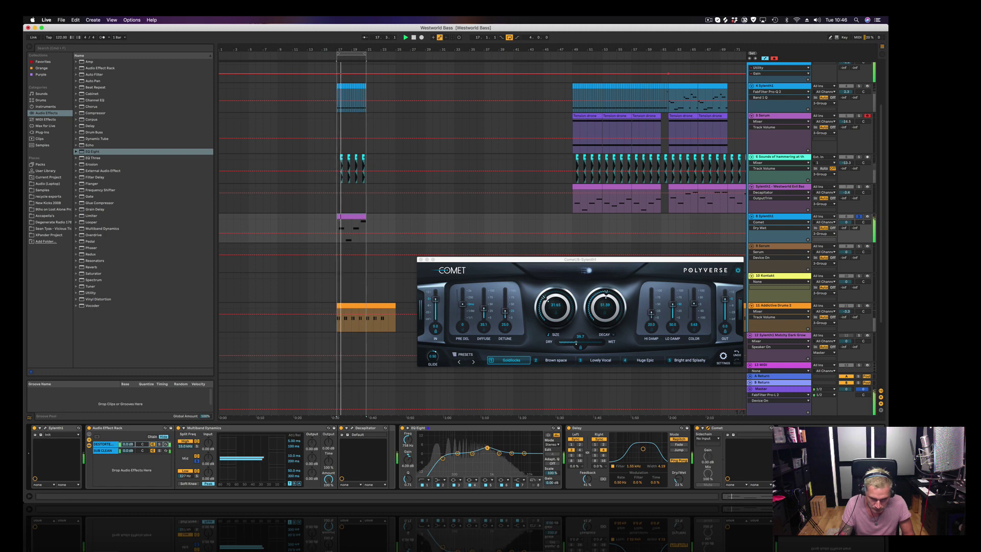
Fine-tune the low roll-off and mid boost of EQ Eight in the distorted chain while the loop plays
{"action": "left_click", "coordinate": [443, 458]}
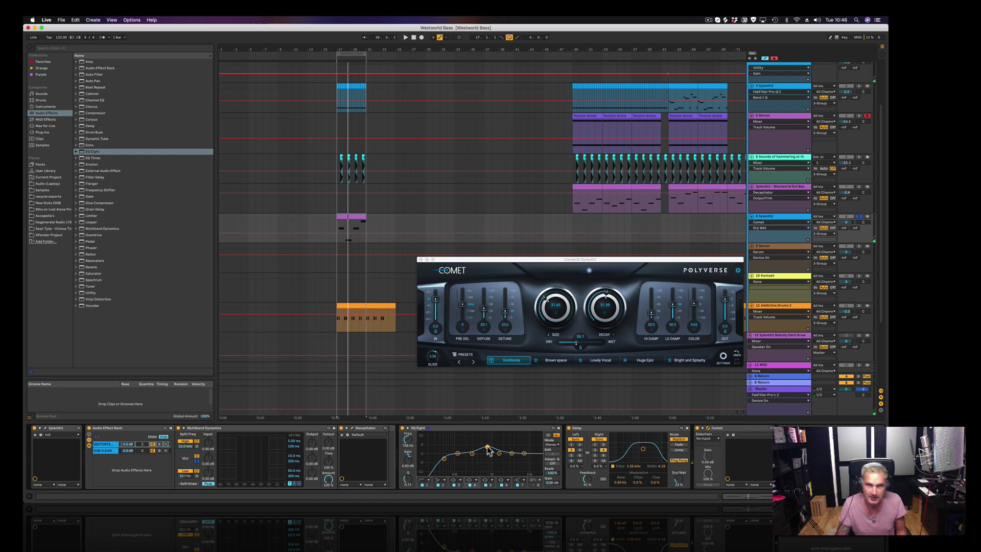
{"action": "key", "text": "space"}
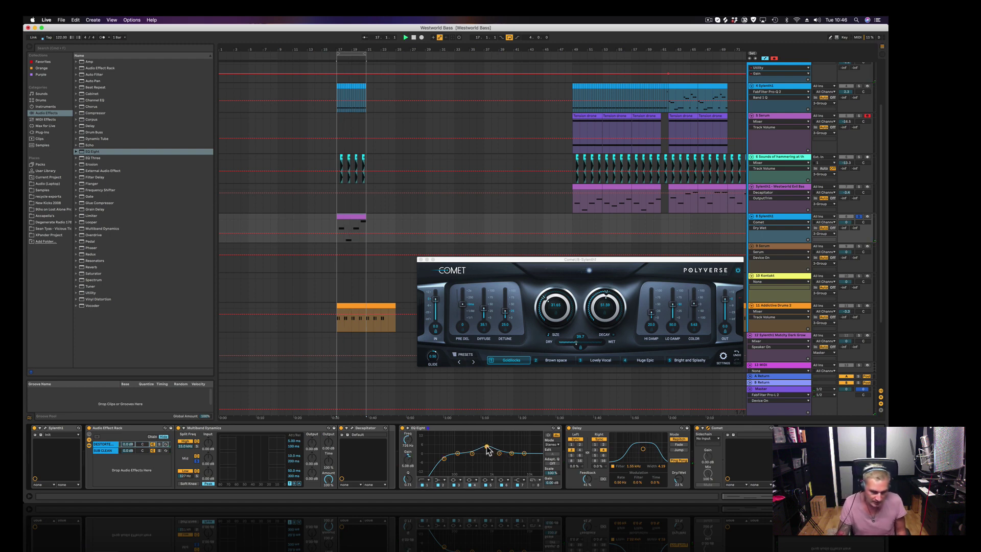
{"action": "left_click", "coordinate": [488, 447]}
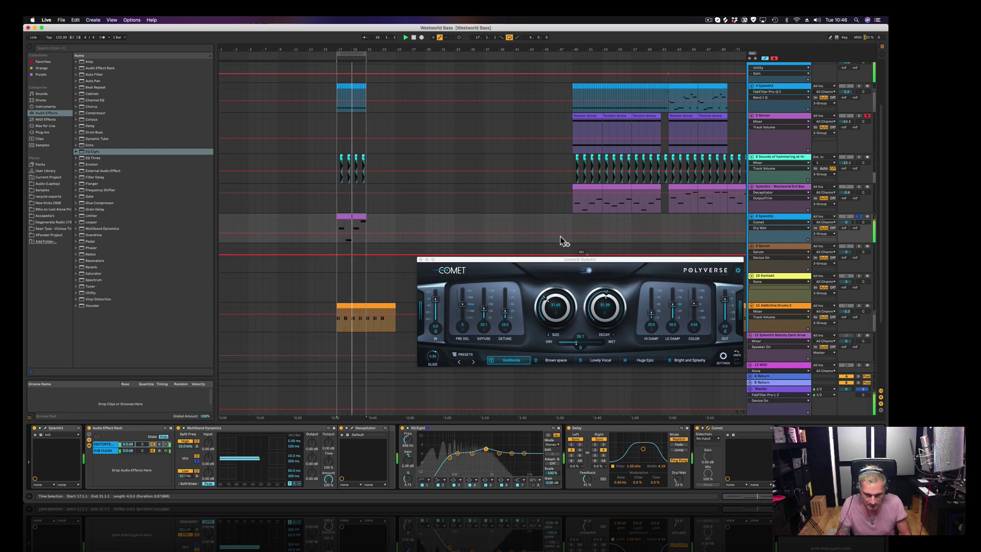
Solo the original evil bass at bar 49 and compare it in playback with the recreated Sylenth1 bass at bar 17
{"action": "left_click", "coordinate": [575, 205]}
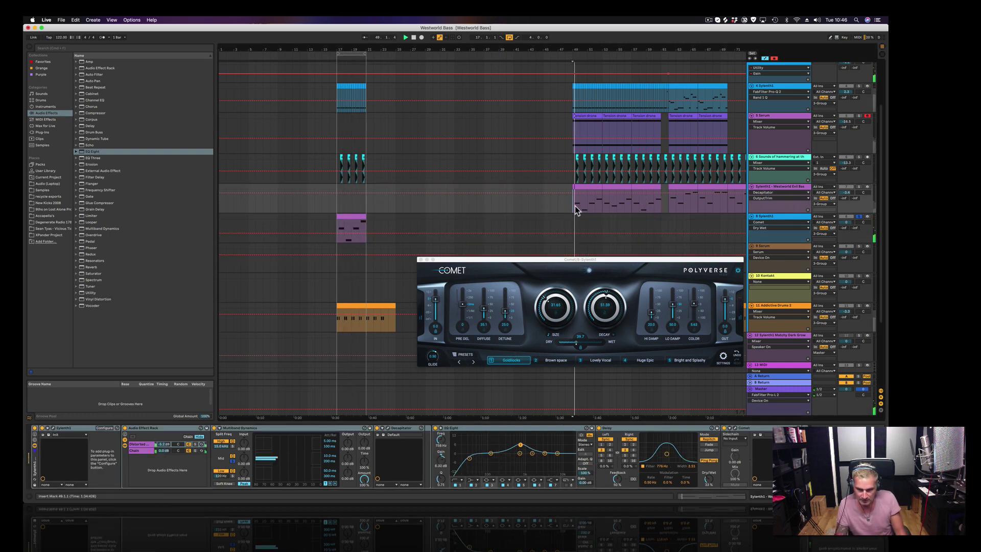
{"action": "left_click", "coordinate": [859, 187]}
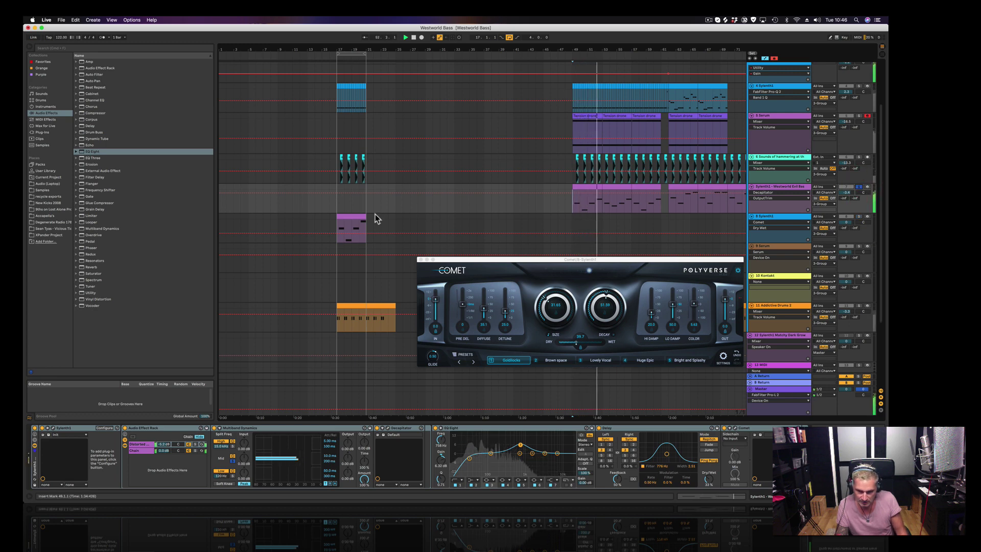
{"action": "left_click", "coordinate": [357, 216]}
{"action": "key", "text": "space"}
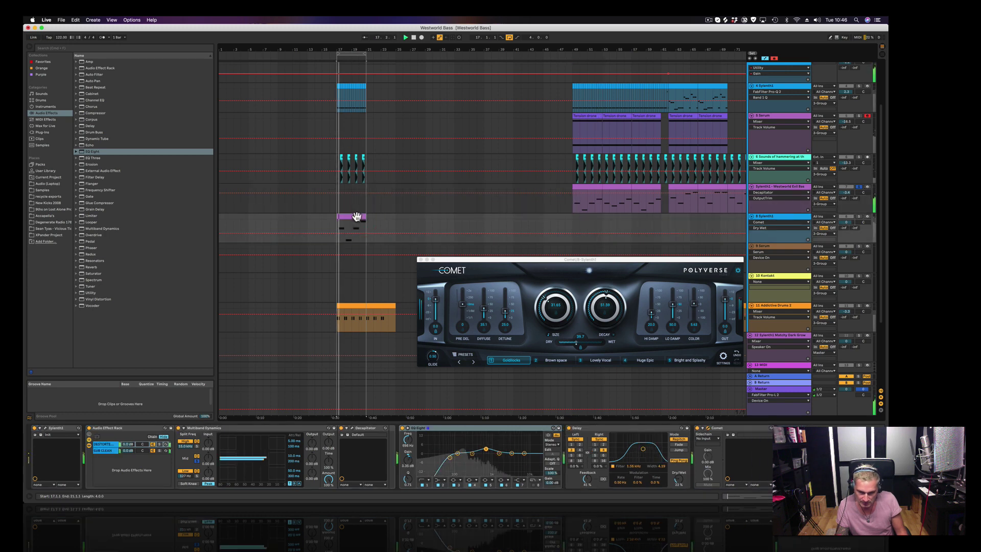
{"action": "key", "text": "Up"}
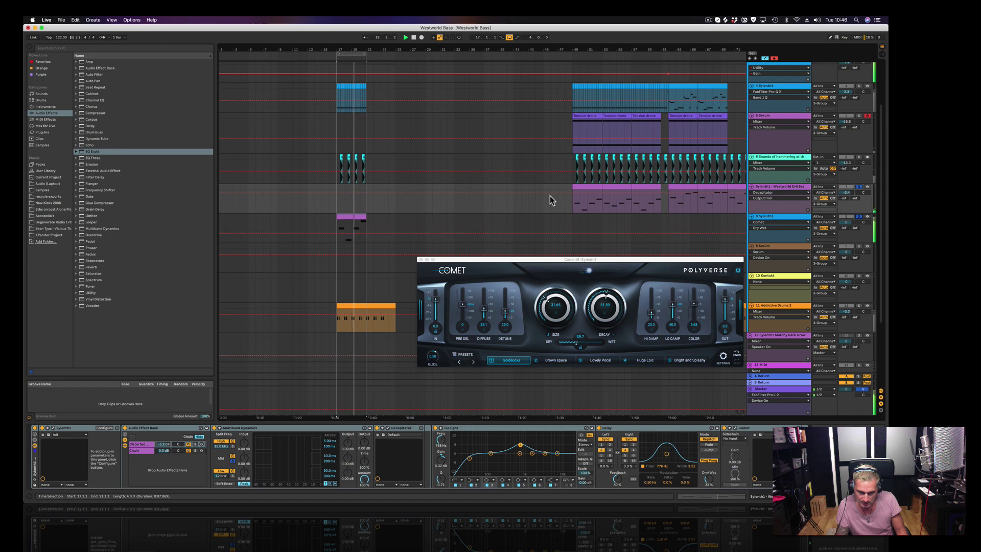
{"action": "left_click", "coordinate": [591, 187]}
{"action": "key", "text": "space"}
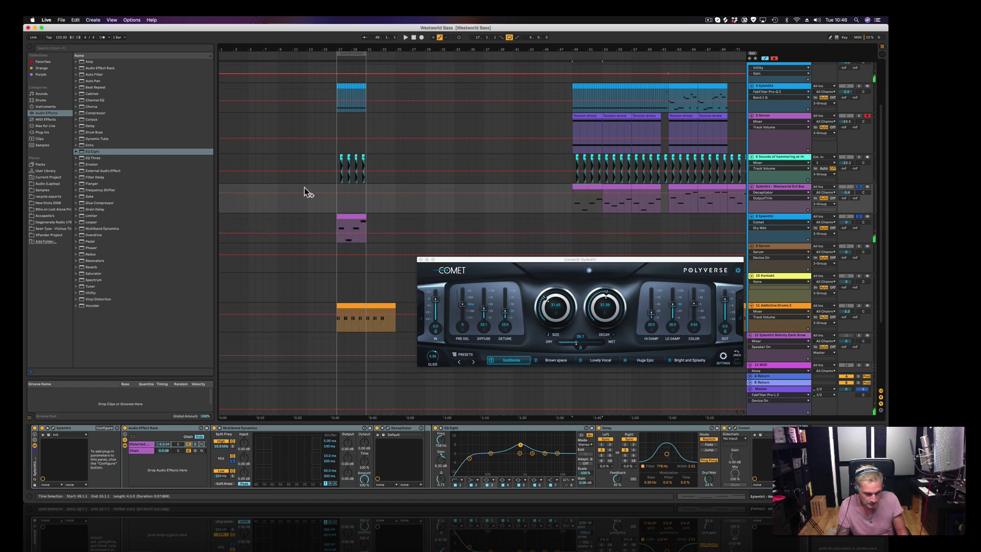
{"action": "left_click", "coordinate": [344, 219]}
{"action": "key", "text": "space"}
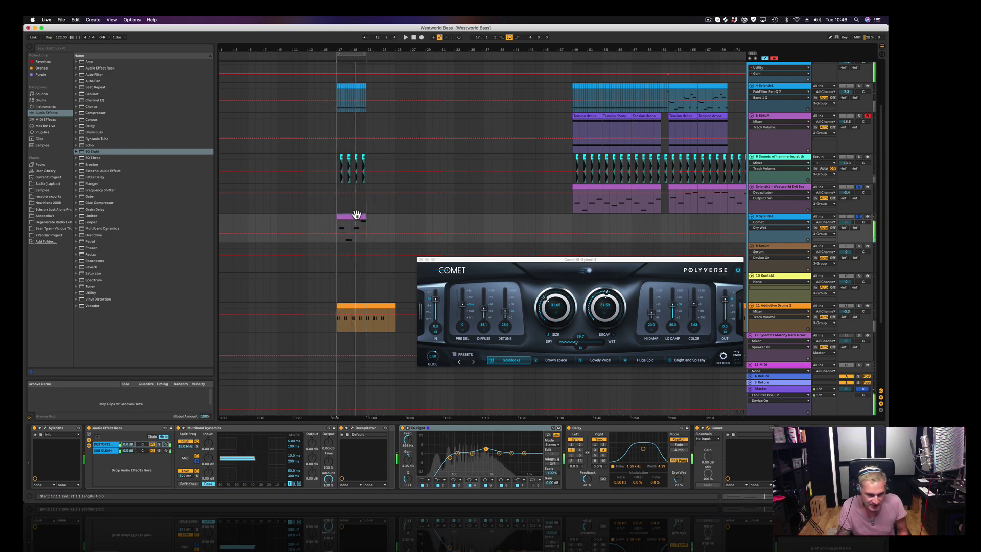
Lower the distorted chain's volume in the recreated bass during playback and unsolo the bass tracks
{"action": "key", "text": "space"}
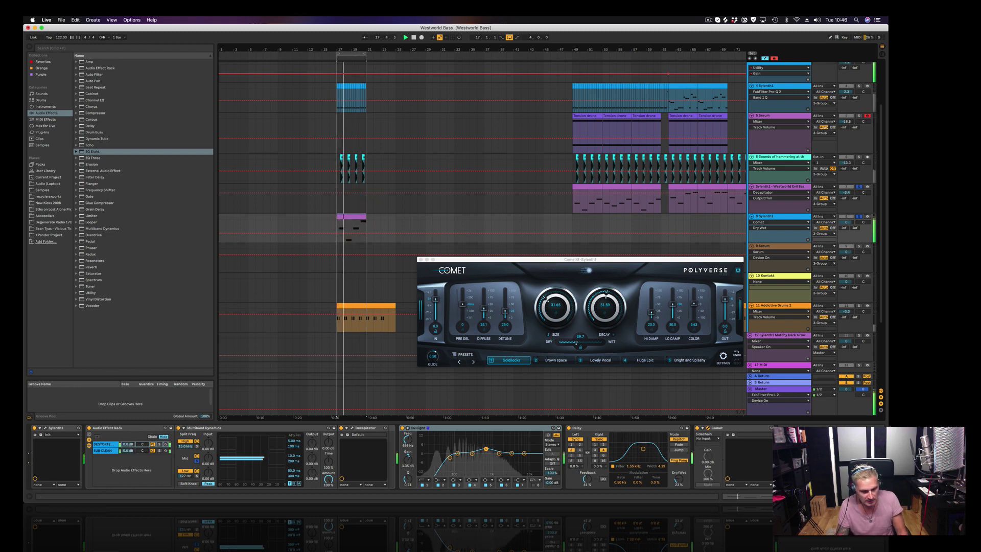
{"action": "left_click_drag", "start_coordinate": [128, 444], "coordinate": [128, 460]}
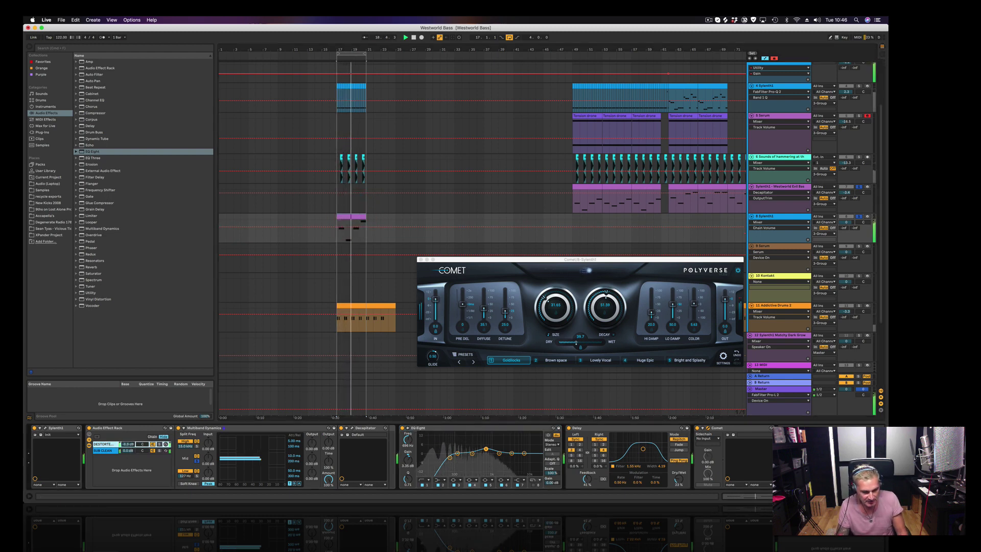
{"action": "left_click", "coordinate": [863, 220]}
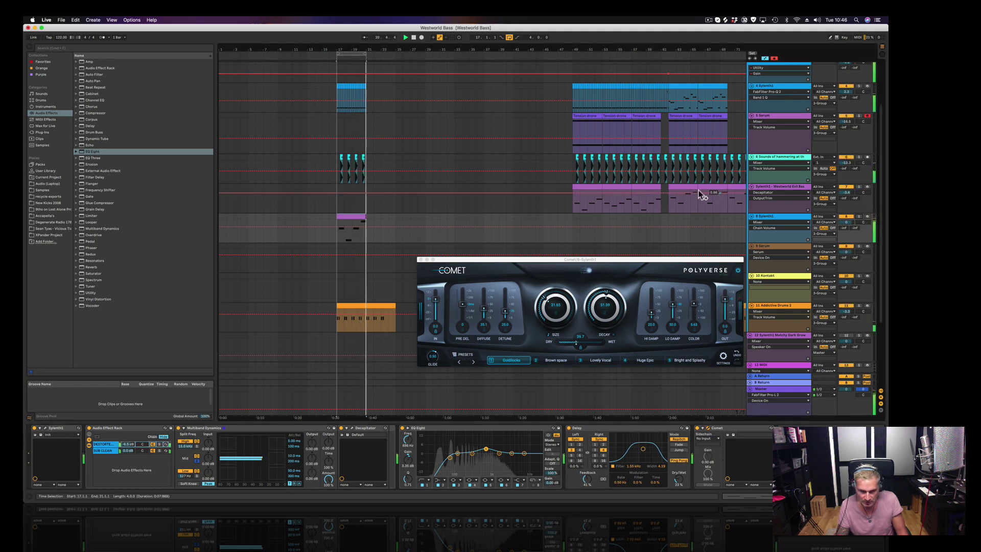
Close Comet's window and select the recreated bass clip at bar 17 while the full mix plays
{"action": "scroll", "coordinate": [701, 195], "scroll_direction": "up", "scroll_amount": 3}
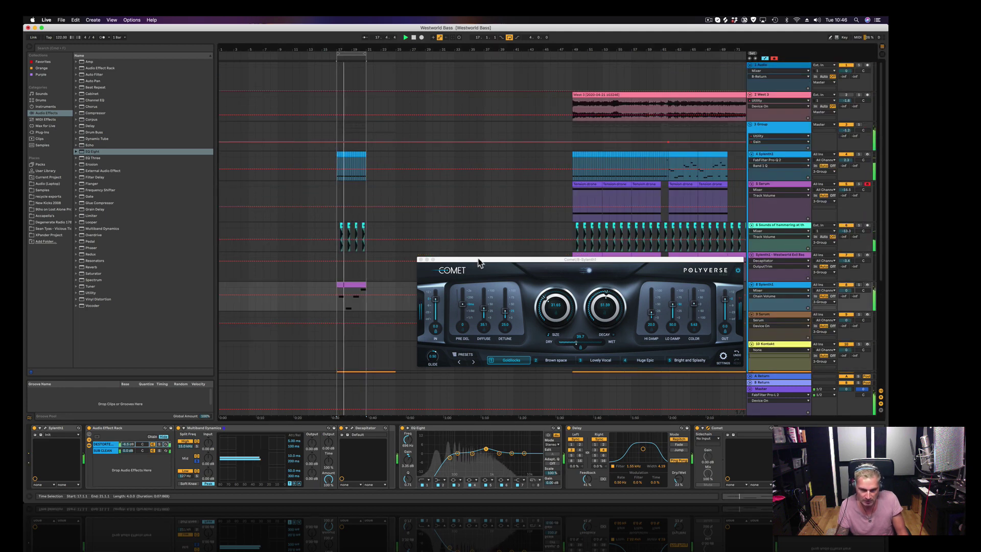
{"action": "left_click_drag", "start_coordinate": [479, 263], "coordinate": [488, 286]}
{"action": "left_click", "coordinate": [427, 285]}
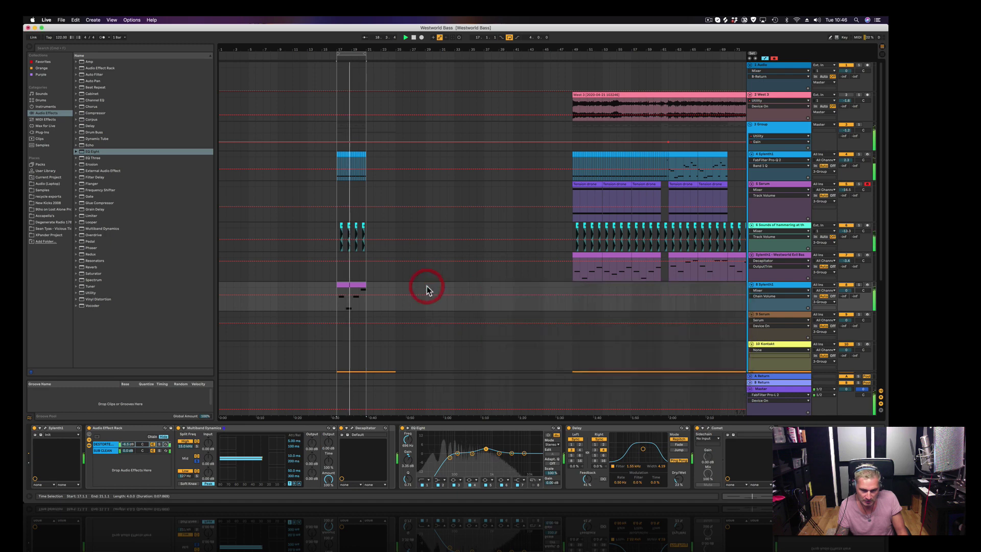
{"action": "left_click", "coordinate": [355, 285]}
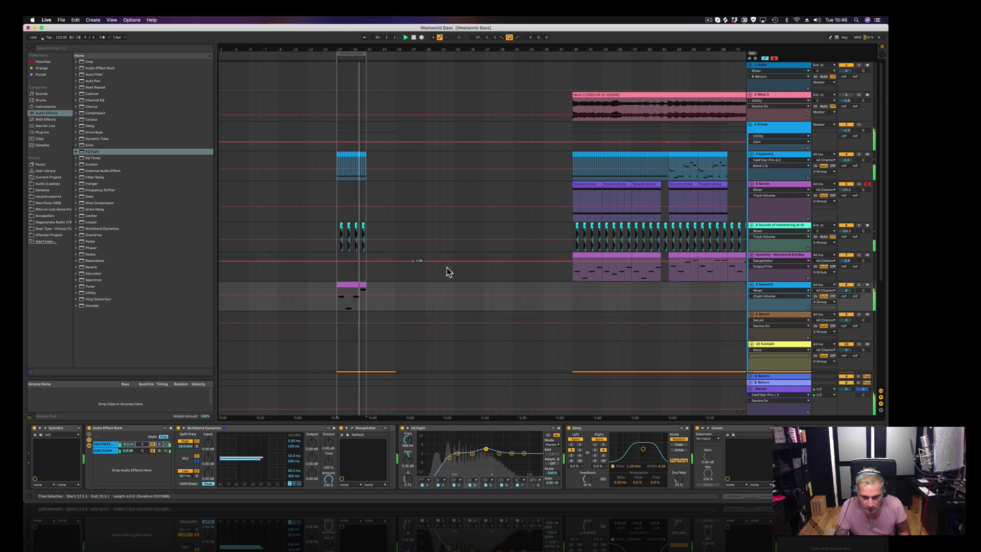
Copy the bars 62–70 clips of the upper Sylenth1, Serum, hammering and original evil bass tracks to bar 25
{"action": "scroll", "coordinate": [562, 233], "scroll_direction": "down", "scroll_amount": 3}
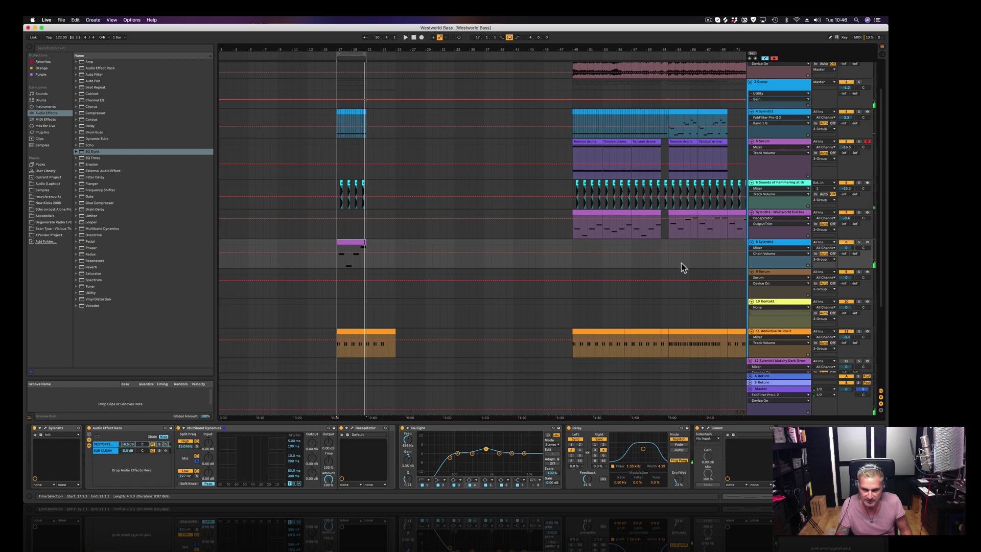
{"action": "left_click_drag", "start_coordinate": [683, 212], "coordinate": [403, 233]}
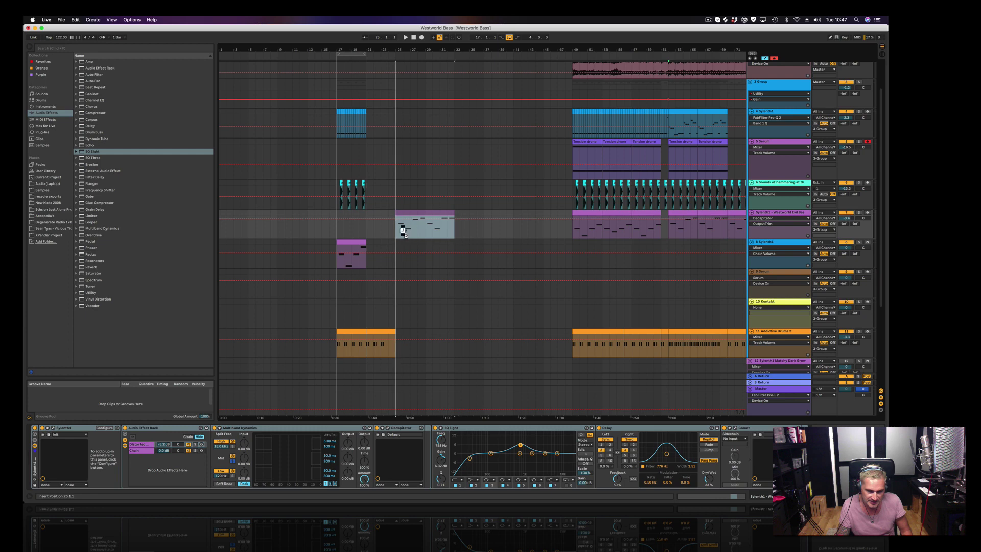
{"action": "left_click", "coordinate": [674, 111]}
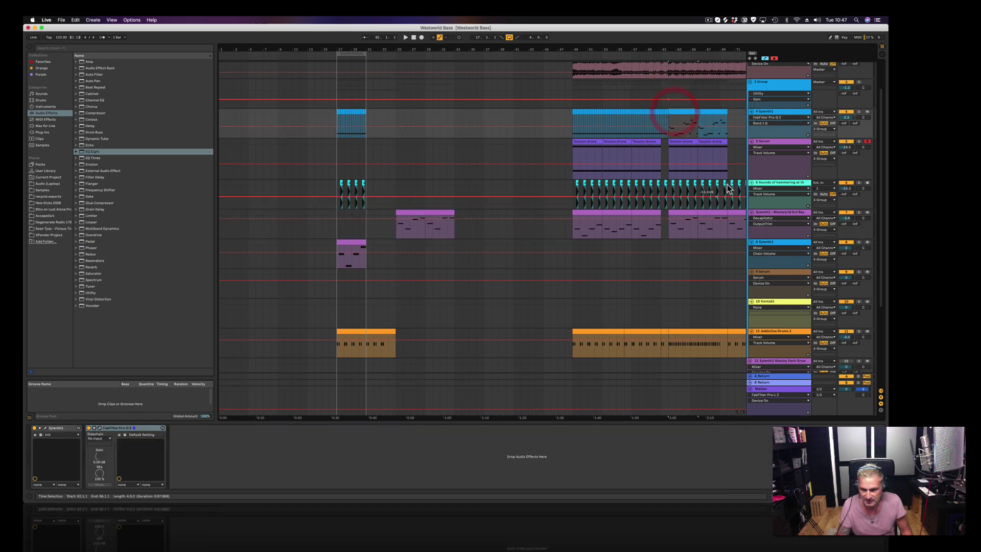
{"action": "left_click", "coordinate": [728, 173]}
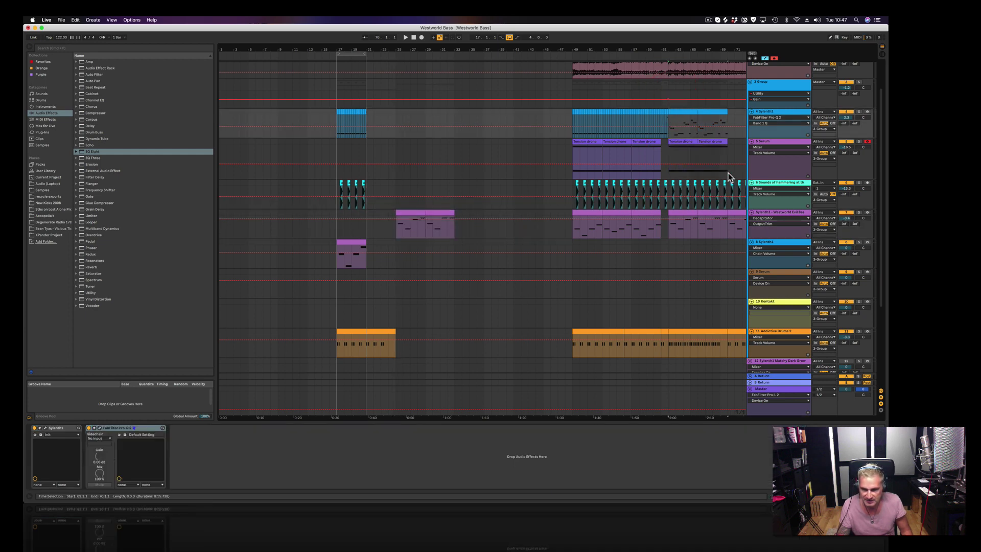
{"action": "left_click", "coordinate": [669, 182]}
{"action": "left_click", "coordinate": [685, 212]}
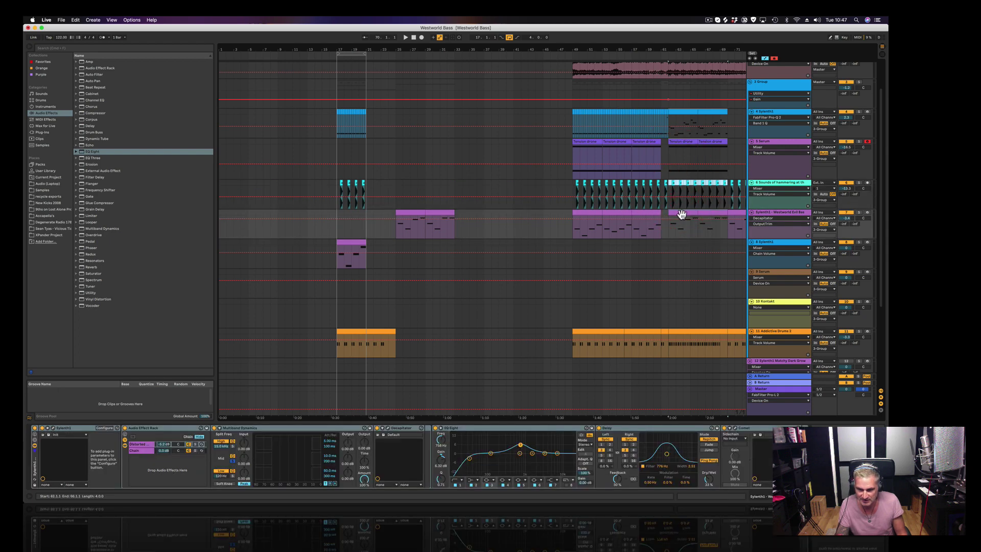
{"action": "left_click_drag", "start_coordinate": [683, 212], "coordinate": [408, 220]}
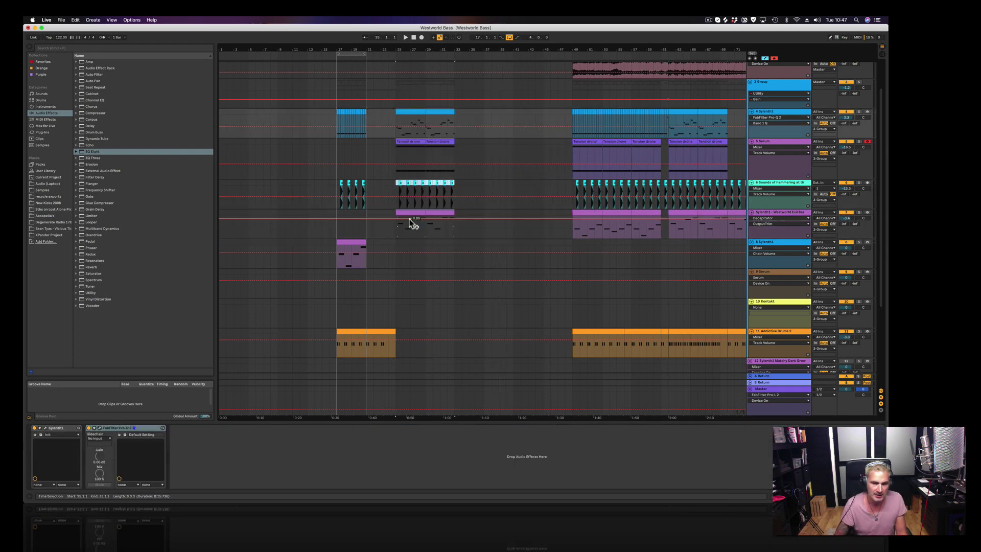
Set the loop to bars 25–33 and audition the section, soloing the Serum drone
{"action": "left_click", "coordinate": [404, 101]}
{"action": "left_click", "coordinate": [440, 110]}
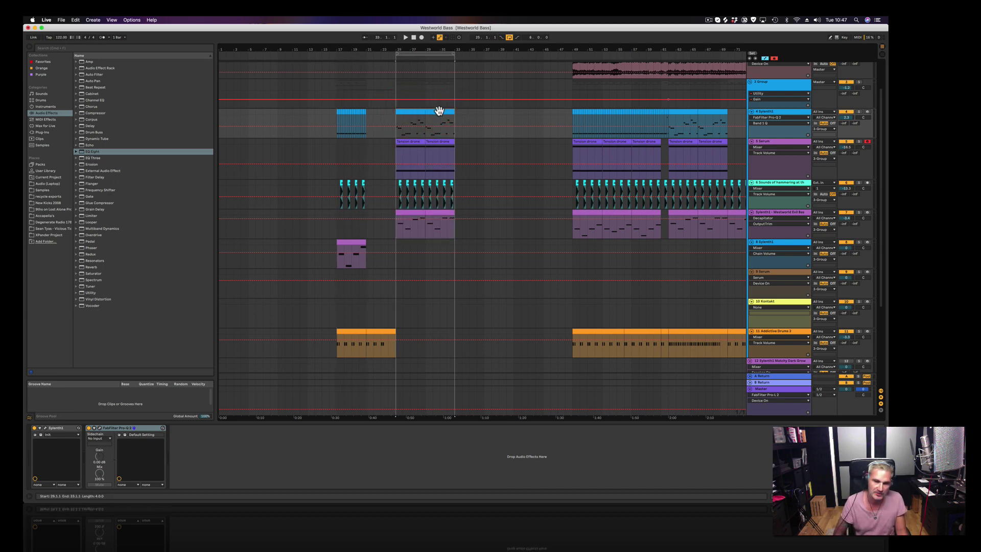
{"action": "left_click", "coordinate": [404, 141]}
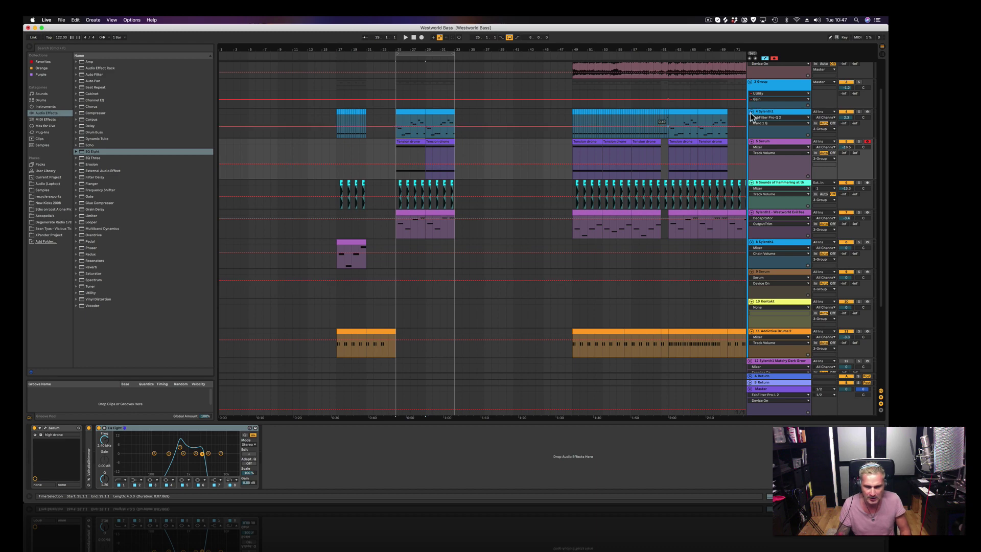
{"action": "left_click", "coordinate": [858, 143]}
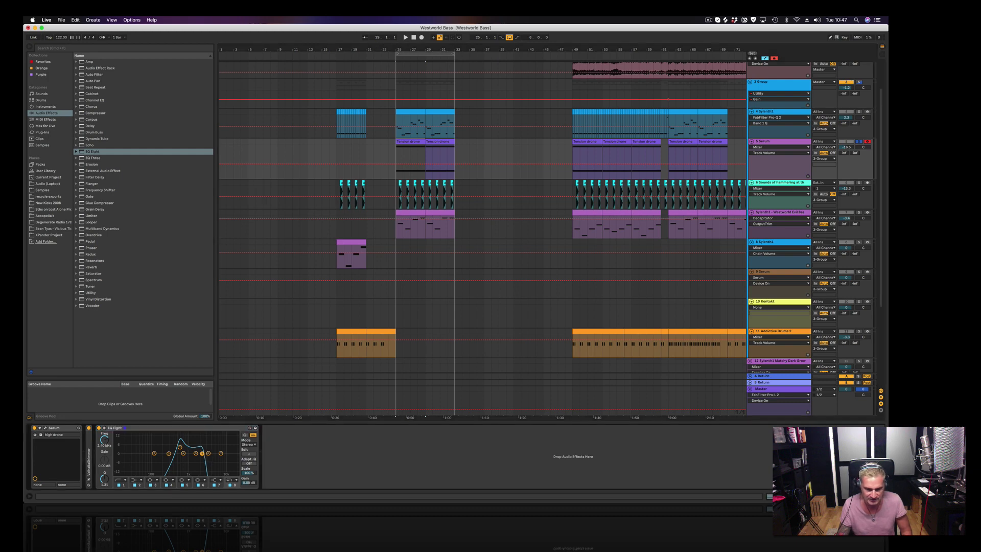
{"action": "key", "text": "space"}
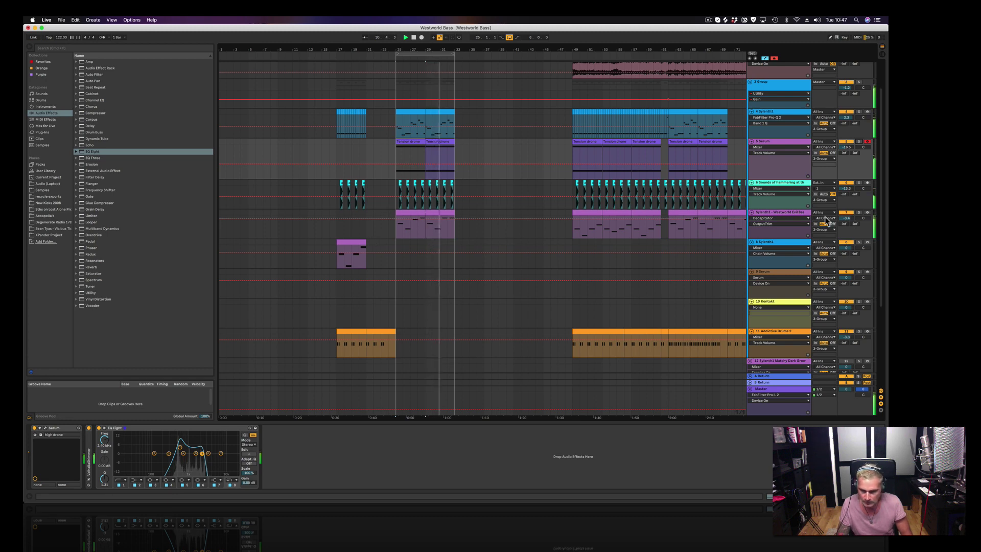
Deactivate the original evil bass clips at bars 25–33 and place active copies on the recreated Sylenth1 track
{"action": "left_click", "coordinate": [417, 210]}
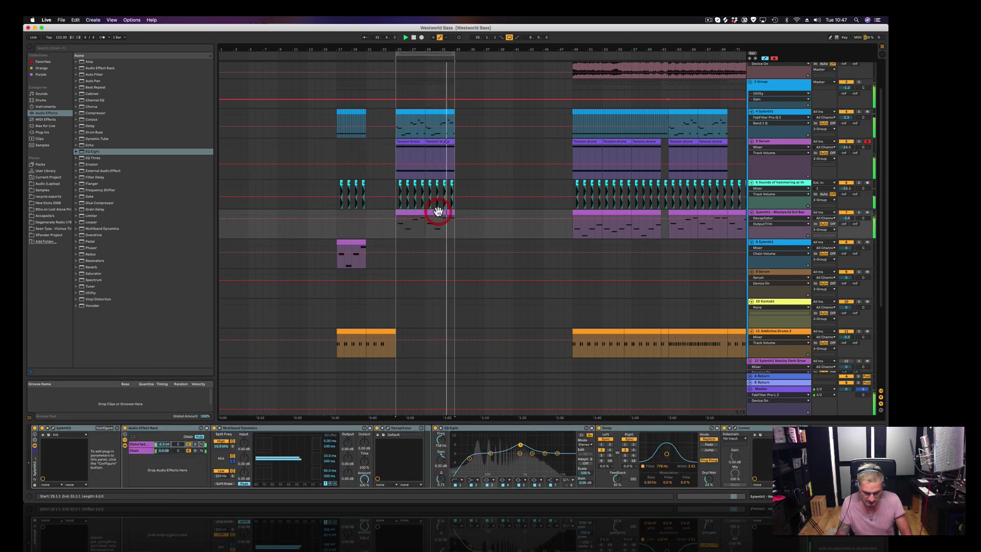
{"action": "key", "text": "0"}
{"action": "left_click_drag", "start_coordinate": [410, 224], "coordinate": [410, 263]}
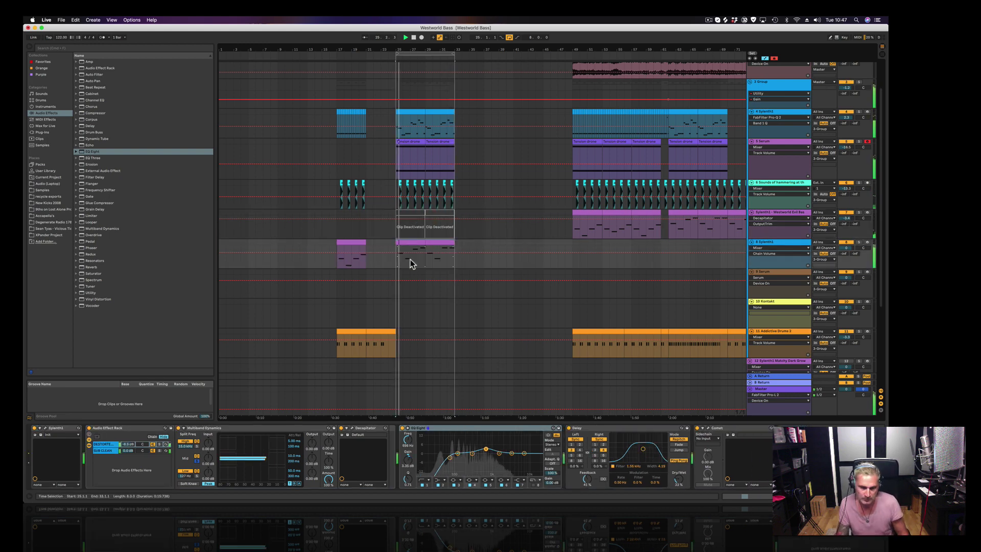
Adjust the recreated bass track's volume and delete the clips in bars 25–34 across the five tracks
{"action": "left_click_drag", "start_coordinate": [846, 248], "coordinate": [846, 246]}
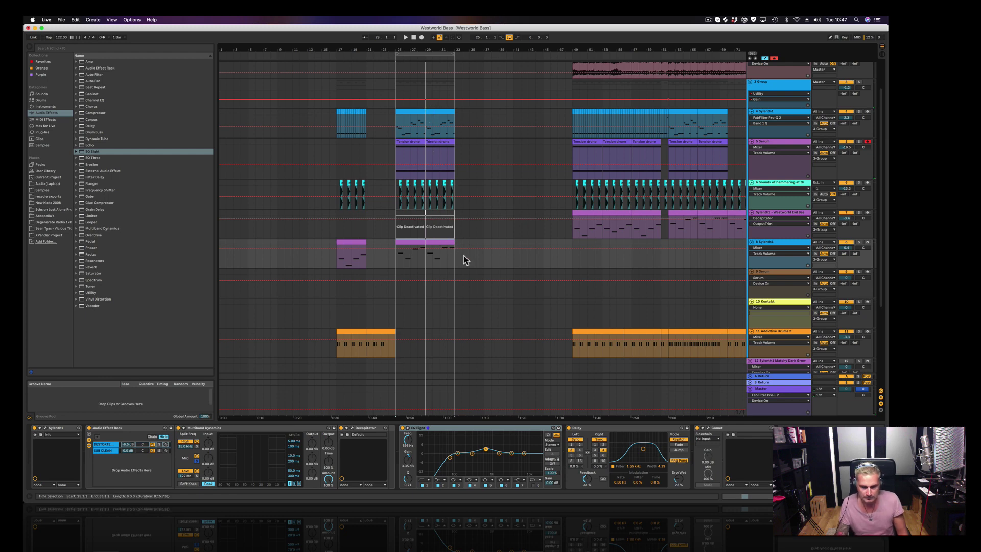
{"action": "left_click_drag", "start_coordinate": [462, 259], "coordinate": [395, 113]}
{"action": "key", "text": "Delete"}
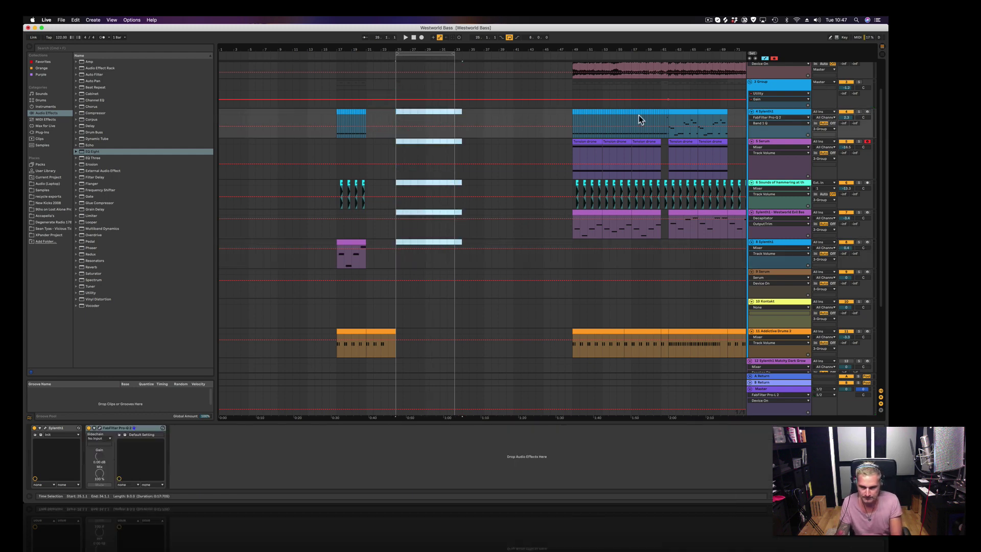
Copy the evil bass clips at bars 62–70 onto the recreated Sylenth1 track, and duplicate that section of all five tracks to bar 25
{"action": "left_click", "coordinate": [690, 212]}
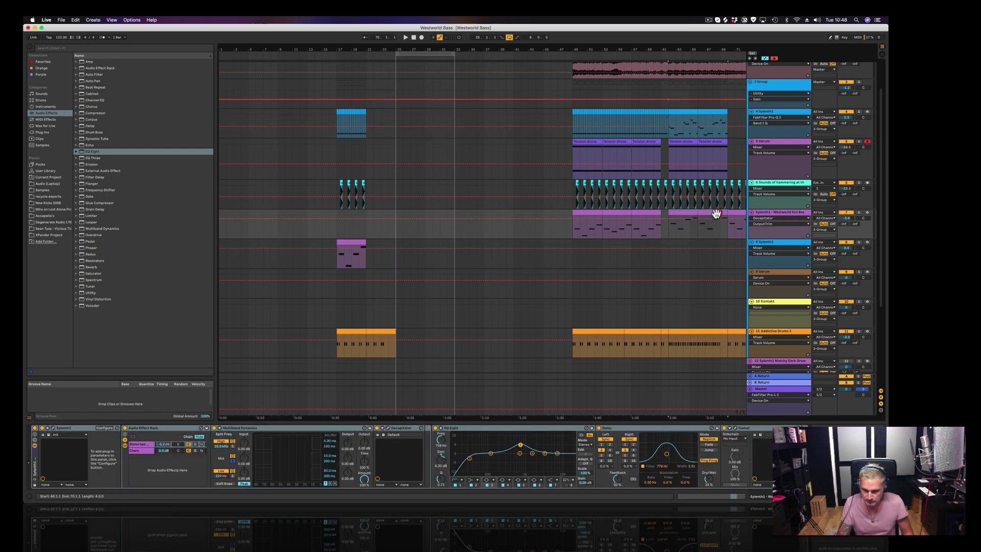
{"action": "left_click_drag", "start_coordinate": [691, 212], "coordinate": [688, 264]}
{"action": "left_click_drag", "start_coordinate": [689, 110], "coordinate": [379, 127]}
Deactivate the original evil bass clips in bars 25–33
{"action": "left_click", "coordinate": [439, 211]}
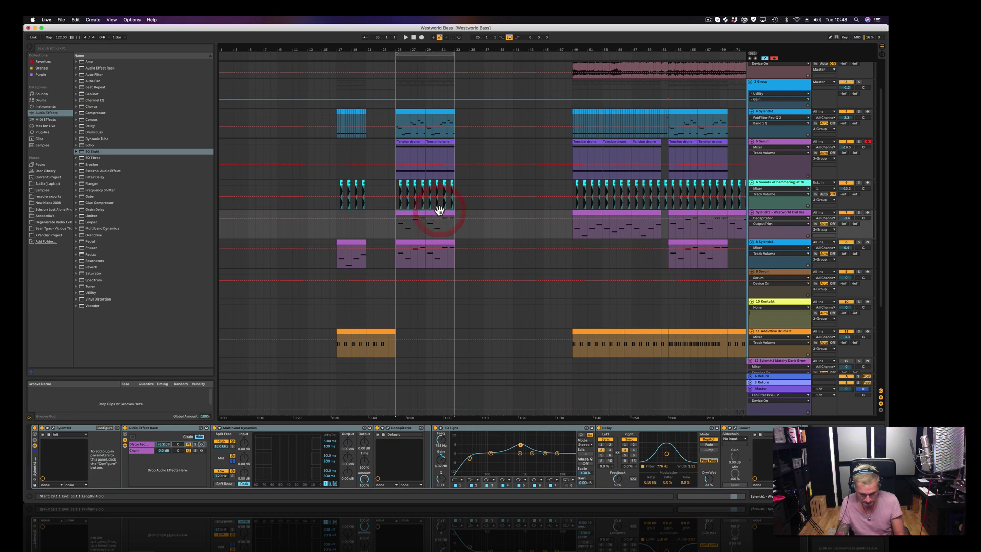
{"action": "key", "text": "0"}
Adjust the distorted chain's volume in the recreated bass and play the looped section
{"action": "left_click", "coordinate": [401, 241]}
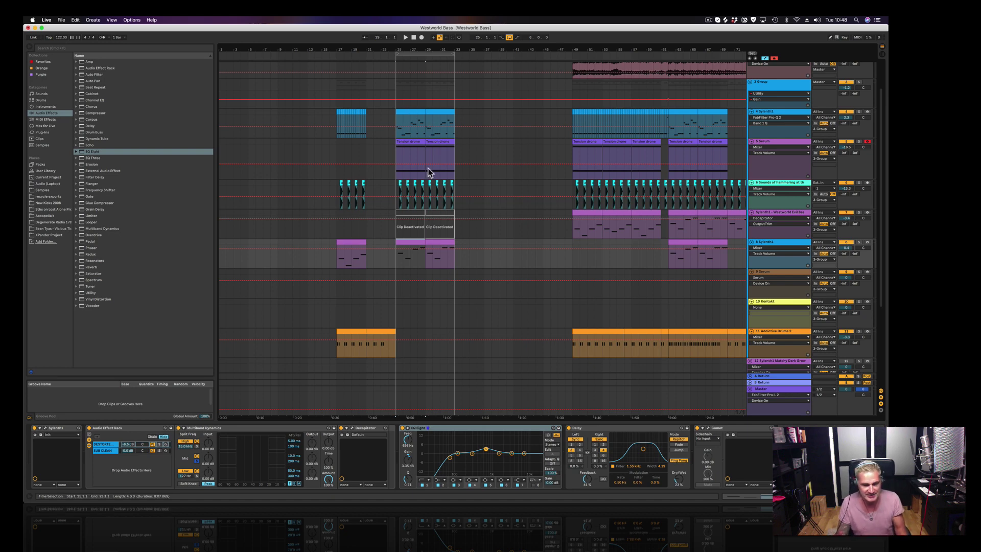
{"action": "left_click", "coordinate": [405, 241]}
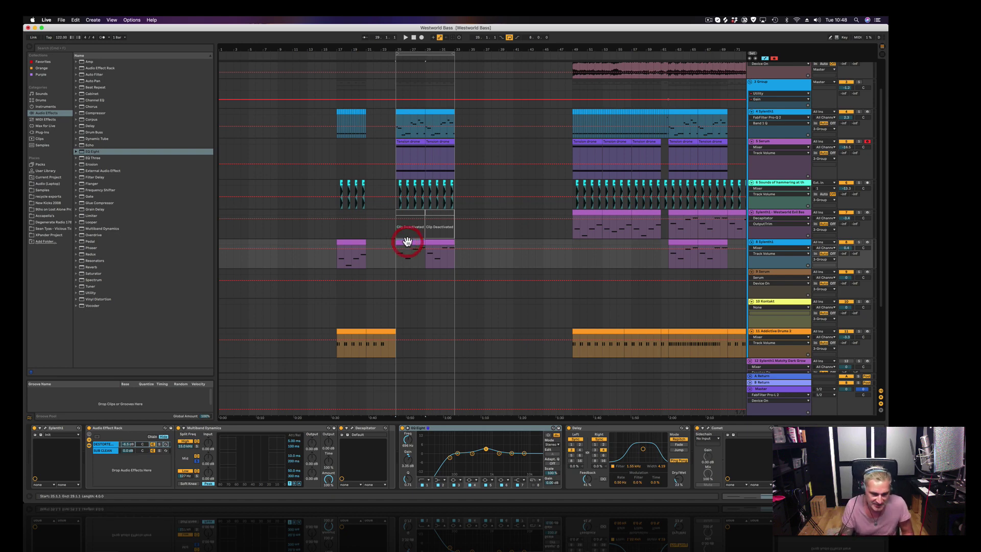
{"action": "left_click", "coordinate": [127, 444]}
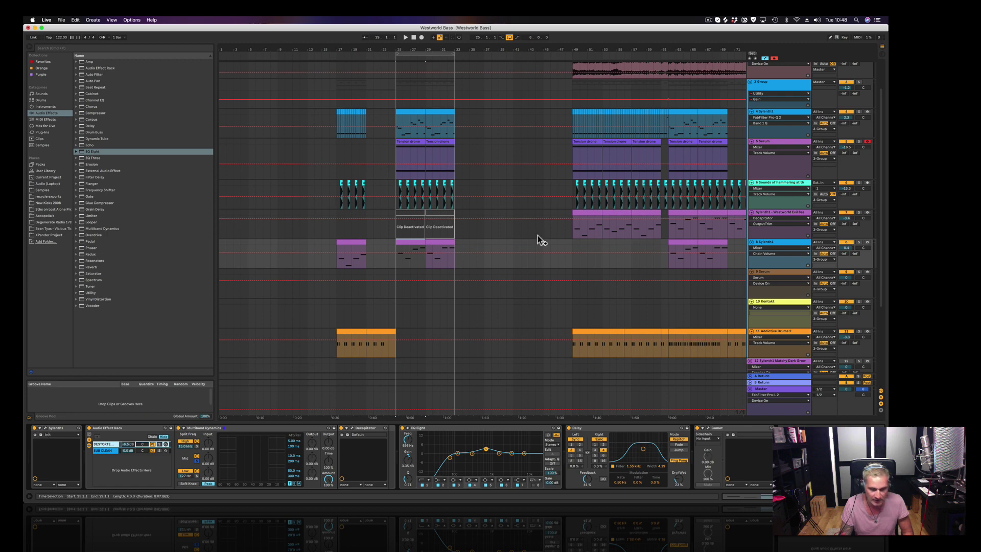
{"action": "key", "text": "space"}
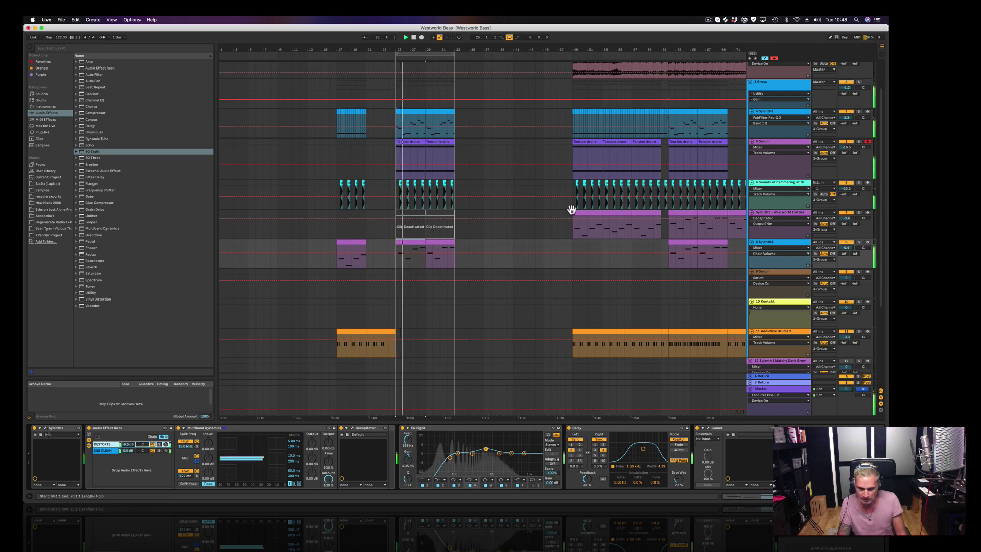
Adjust the detune and the dry/wet mix of the Comet reverb on the recreated bass track
{"action": "left_click", "coordinate": [709, 428]}
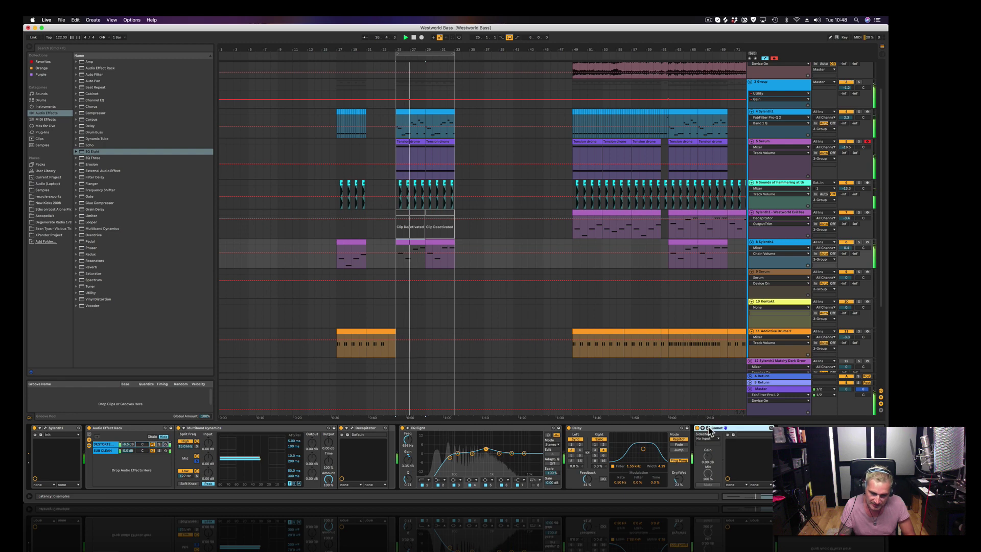
{"action": "left_click_drag", "start_coordinate": [492, 341], "coordinate": [516, 337]}
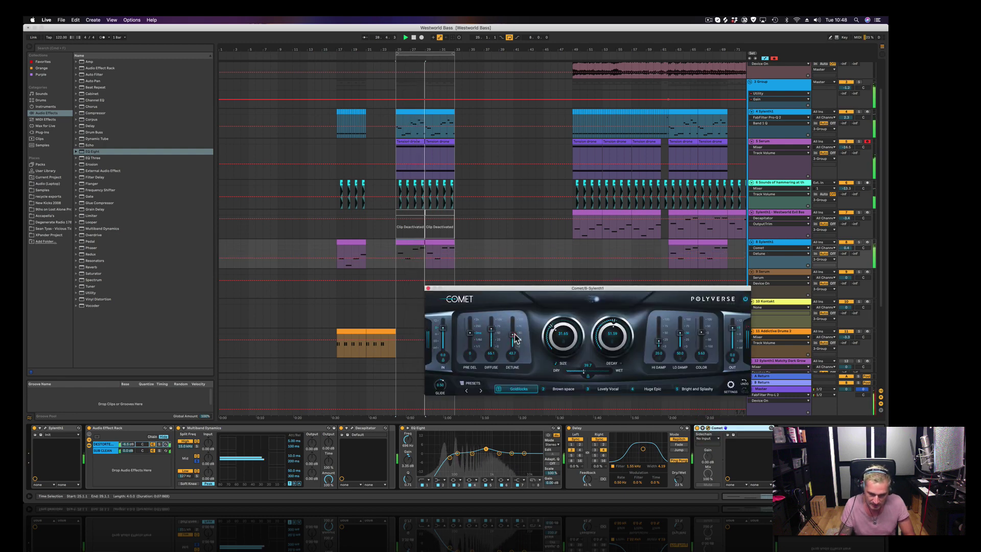
{"action": "left_click_drag", "start_coordinate": [583, 371], "coordinate": [585, 376]}
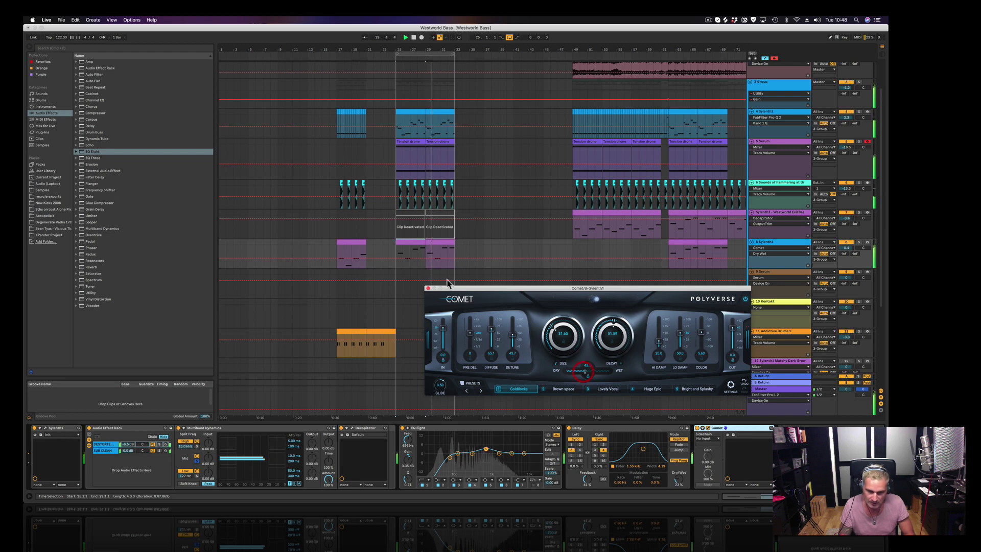
{"action": "left_click", "coordinate": [428, 288]}
Shift the low-cut band higher in the recreated bass's EQ Eight and raise the volume of the 4 Sylenth1 track
{"action": "left_click_drag", "start_coordinate": [449, 457], "coordinate": [456, 459]}
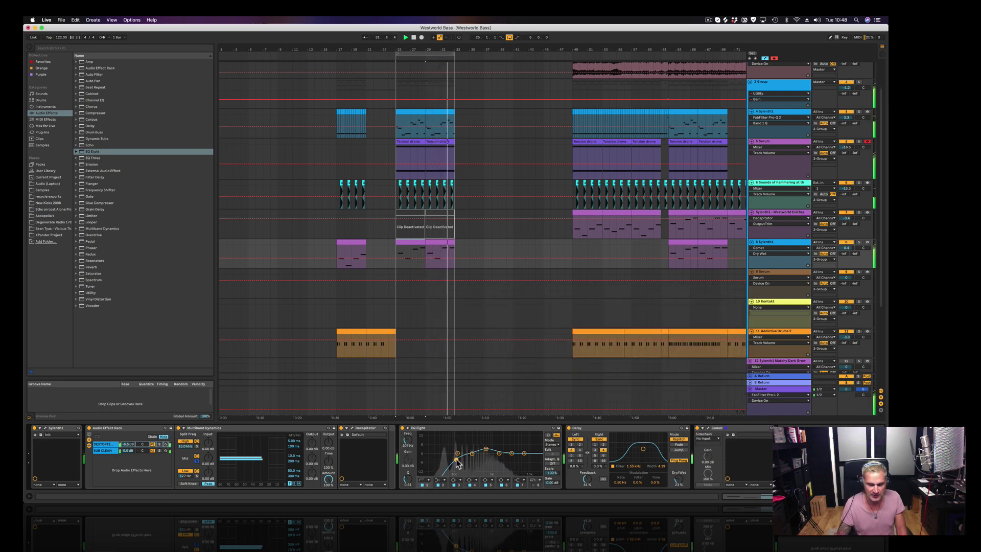
{"action": "left_click_drag", "start_coordinate": [452, 459], "coordinate": [455, 457]}
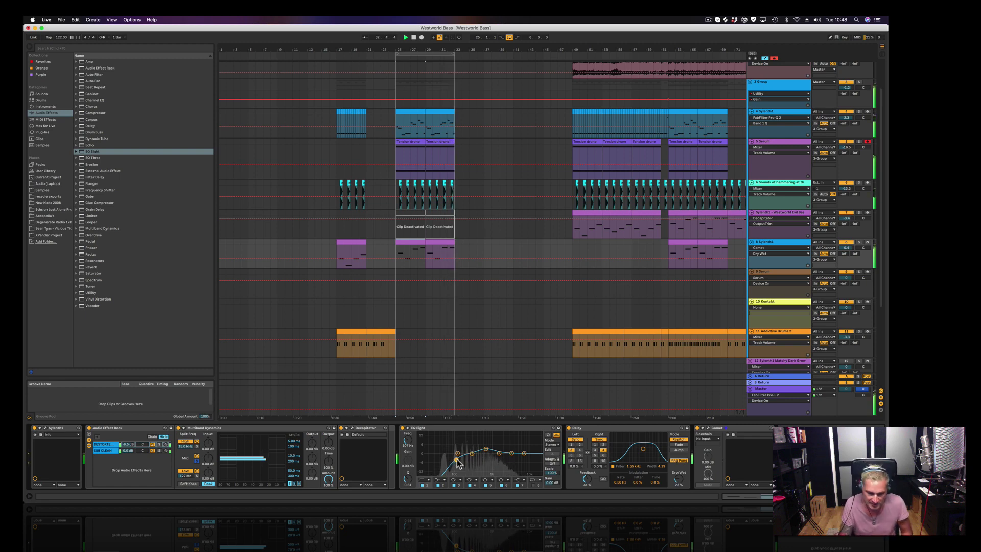
{"action": "left_click_drag", "start_coordinate": [848, 117], "coordinate": [848, 113]}
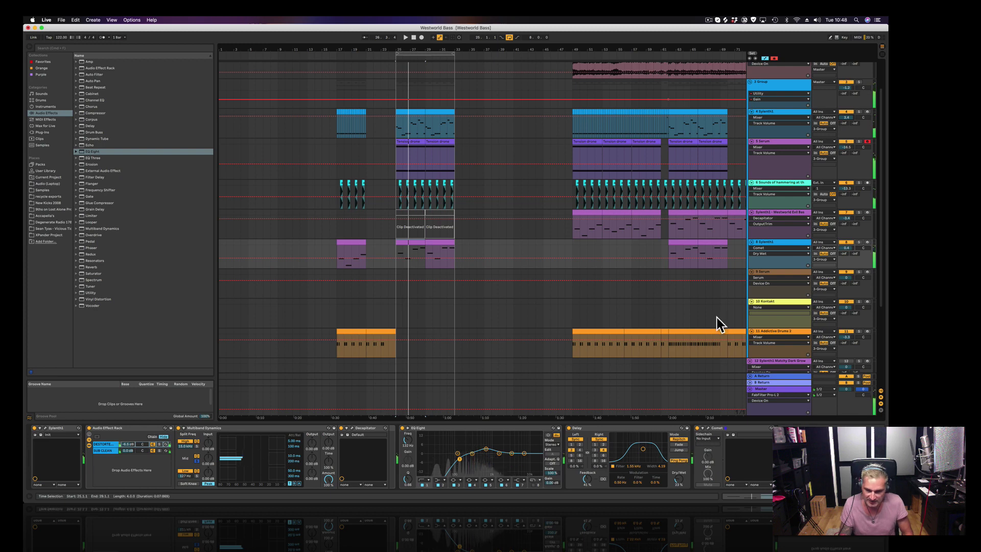
Copy the busier Addictive Drums 2 clip to bars 25–33 and balance it by lowering the track volume and adjusting its first EQ Eight
{"action": "left_click_drag", "start_coordinate": [696, 328], "coordinate": [428, 347]}
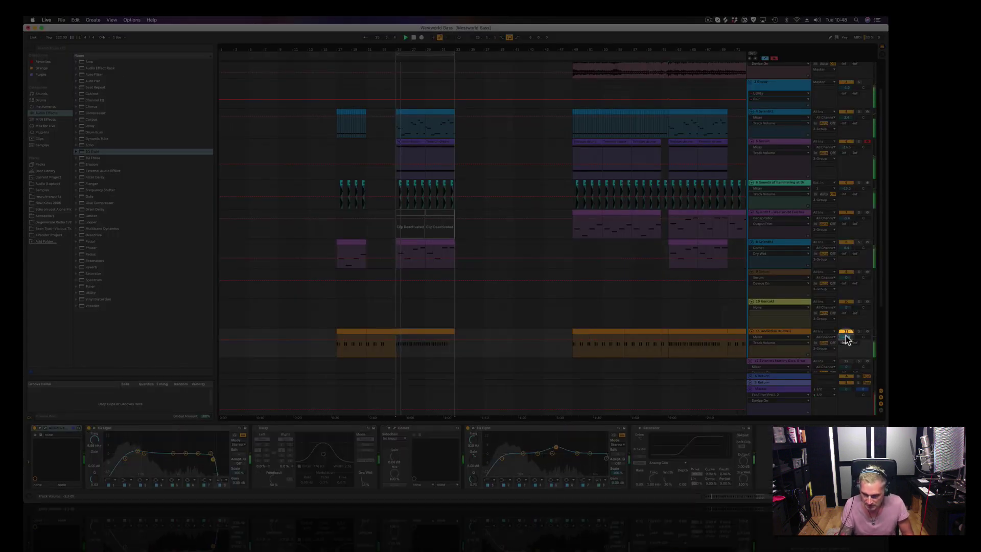
{"action": "left_click_drag", "start_coordinate": [843, 338], "coordinate": [844, 354]}
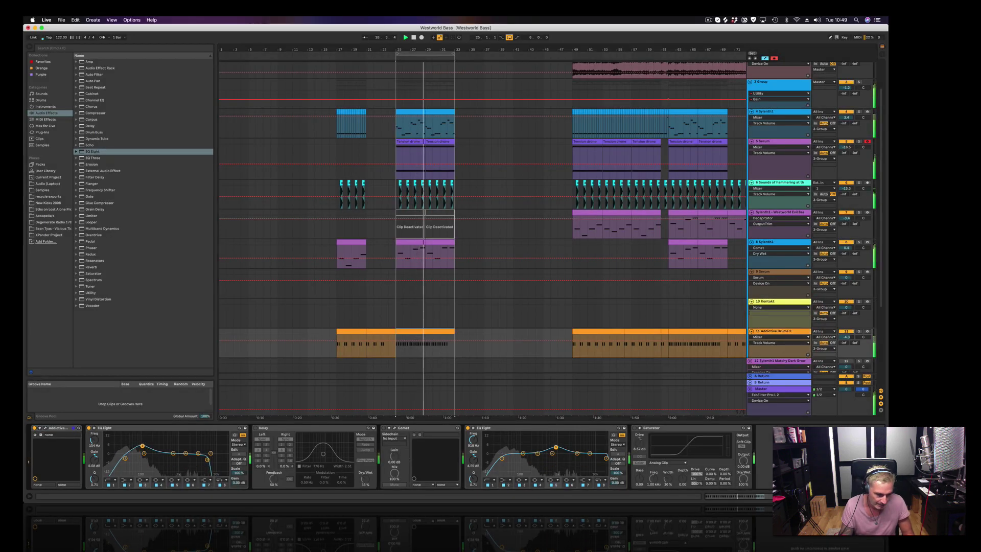
{"action": "left_click_drag", "start_coordinate": [138, 454], "coordinate": [137, 450]}
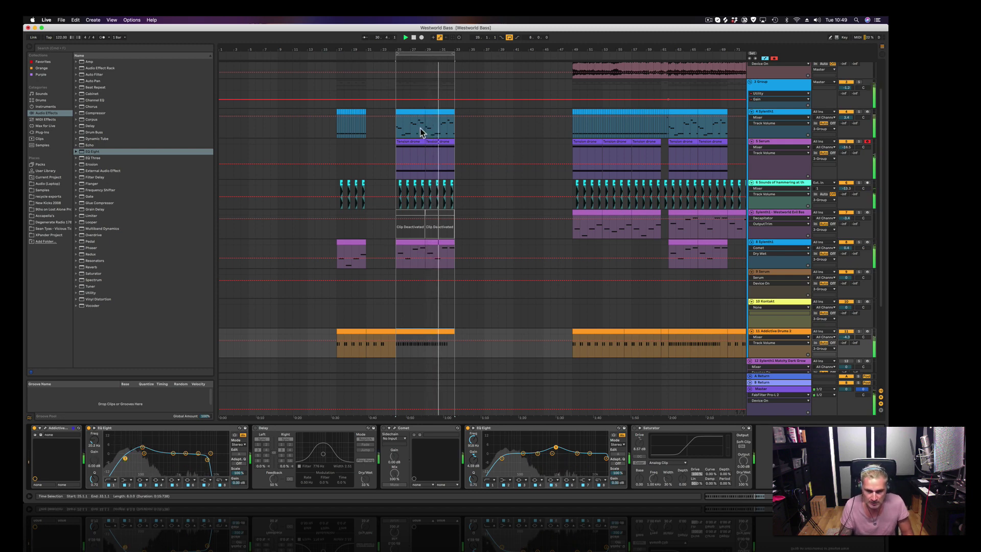
Lower the filter cutoff in the recreated bass's Sylenth1 and play the looped section from bar 25
{"action": "left_click", "coordinate": [408, 245]}
{"action": "left_click", "coordinate": [407, 245]}
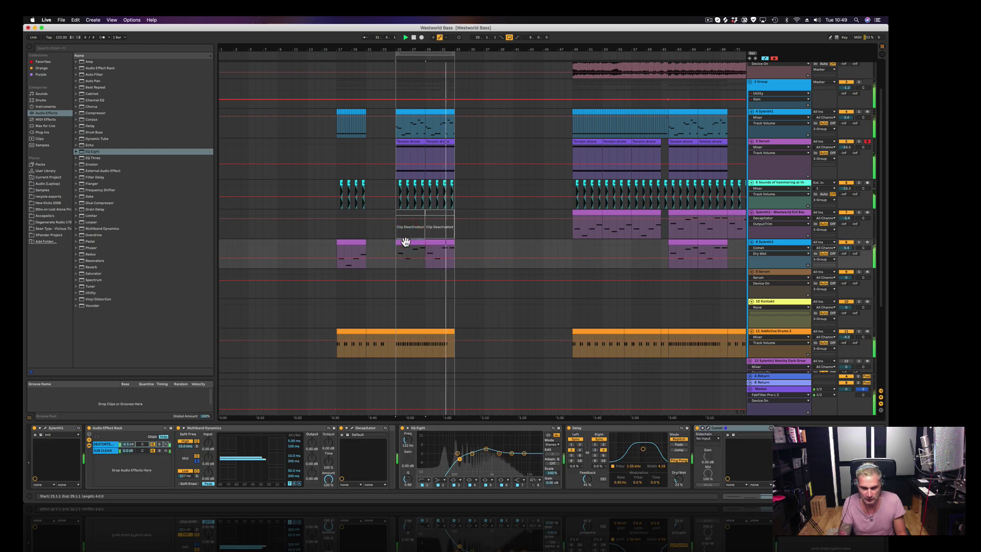
{"action": "left_click", "coordinate": [46, 428]}
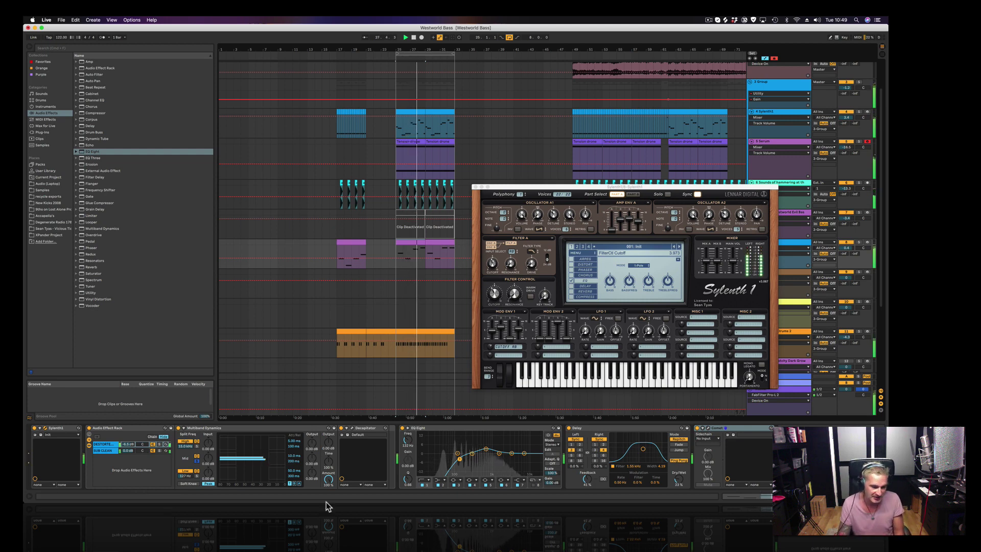
{"action": "left_click", "coordinate": [116, 446]}
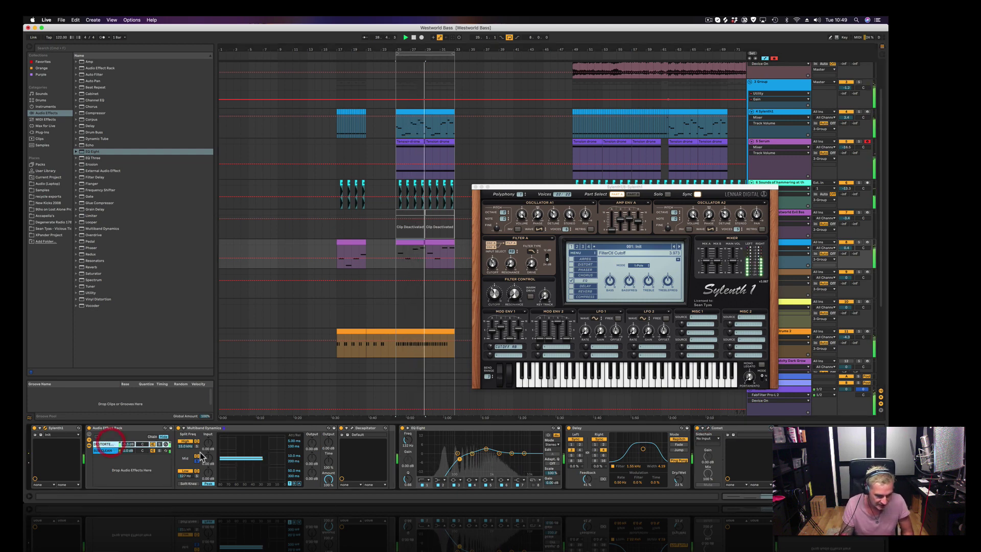
{"action": "mouse_move", "coordinate": [500, 293]}
{"action": "left_mouse_down"}
{"action": "mouse_move", "coordinate": [500, 276]}
{"action": "mouse_move", "coordinate": [499, 302]}
{"action": "left_mouse_up"}
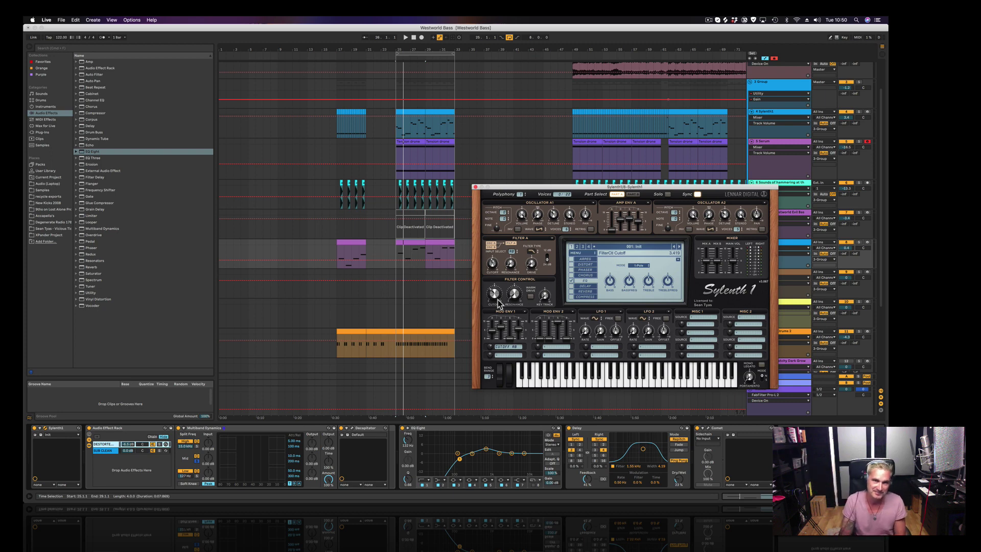
{"action": "left_click", "coordinate": [407, 247]}
{"action": "key", "text": "space"}
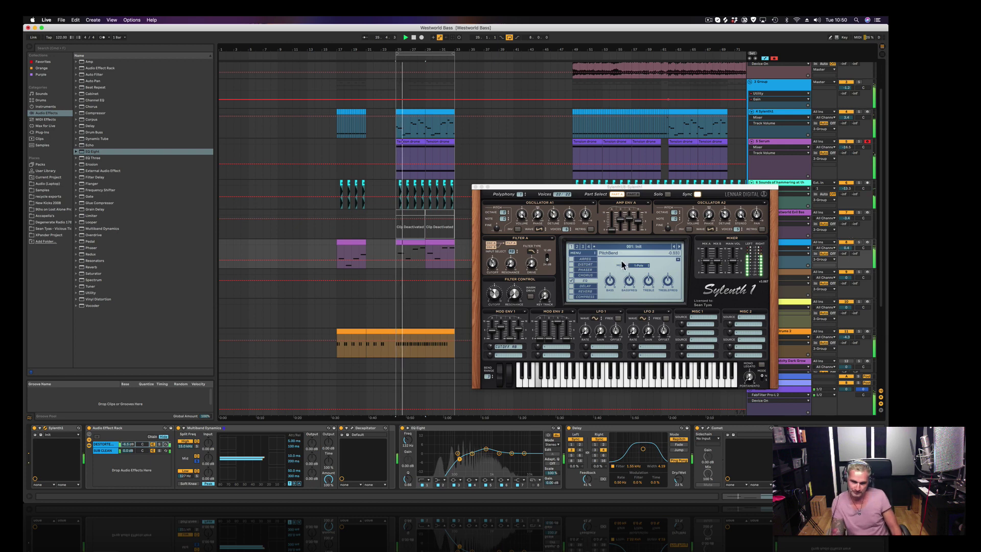